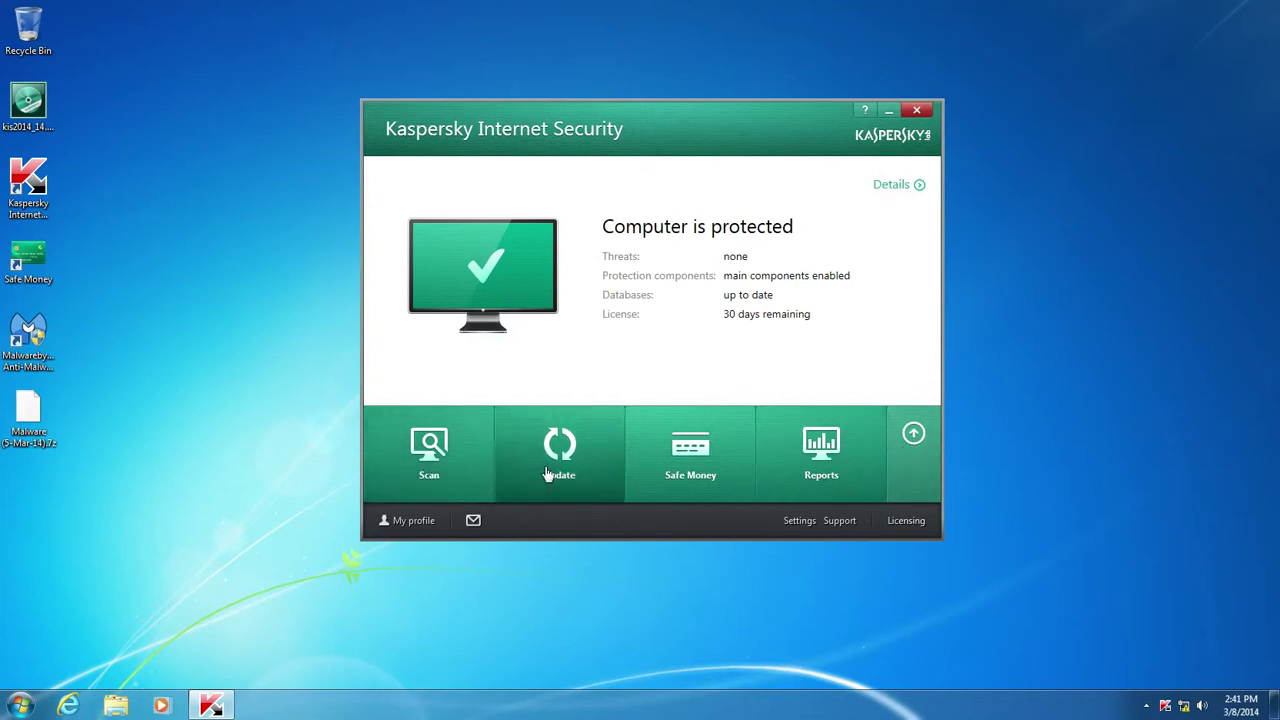
Review the Protection Center, Performance, Computer scan and Additional sections of the Kaspersky Internet Security settings
left_click(913, 440)
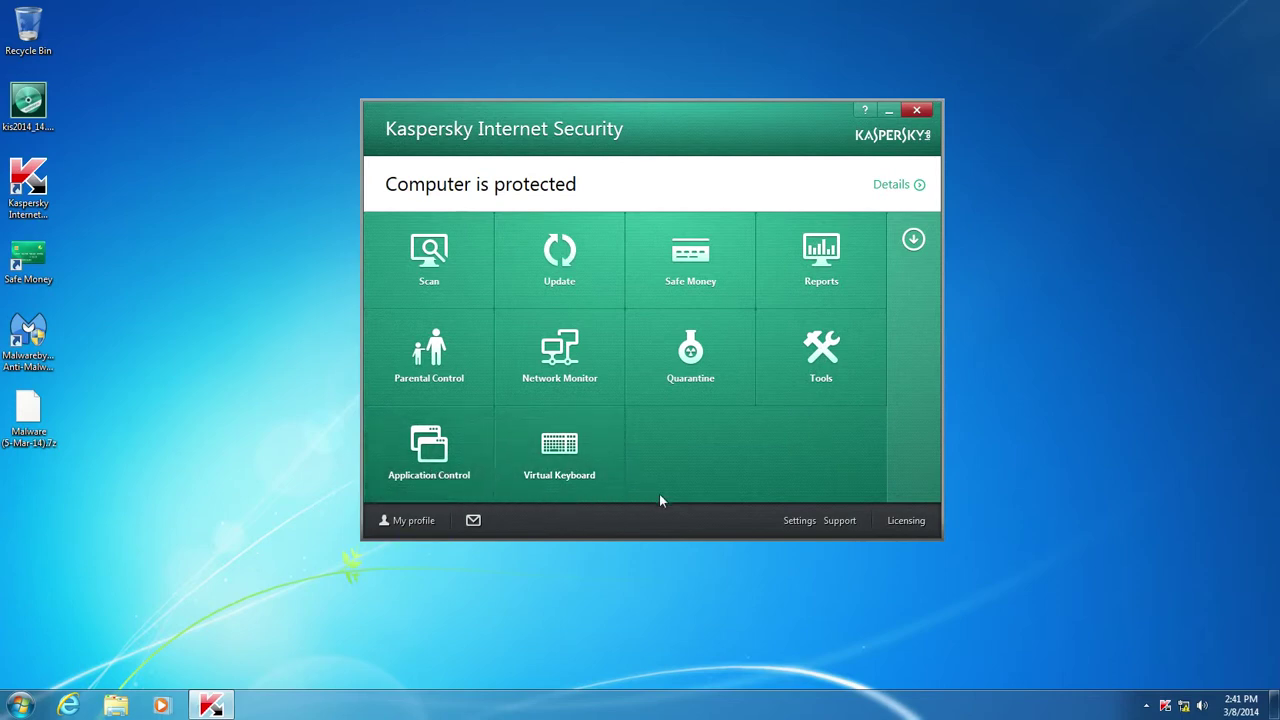
left_click(799, 521)
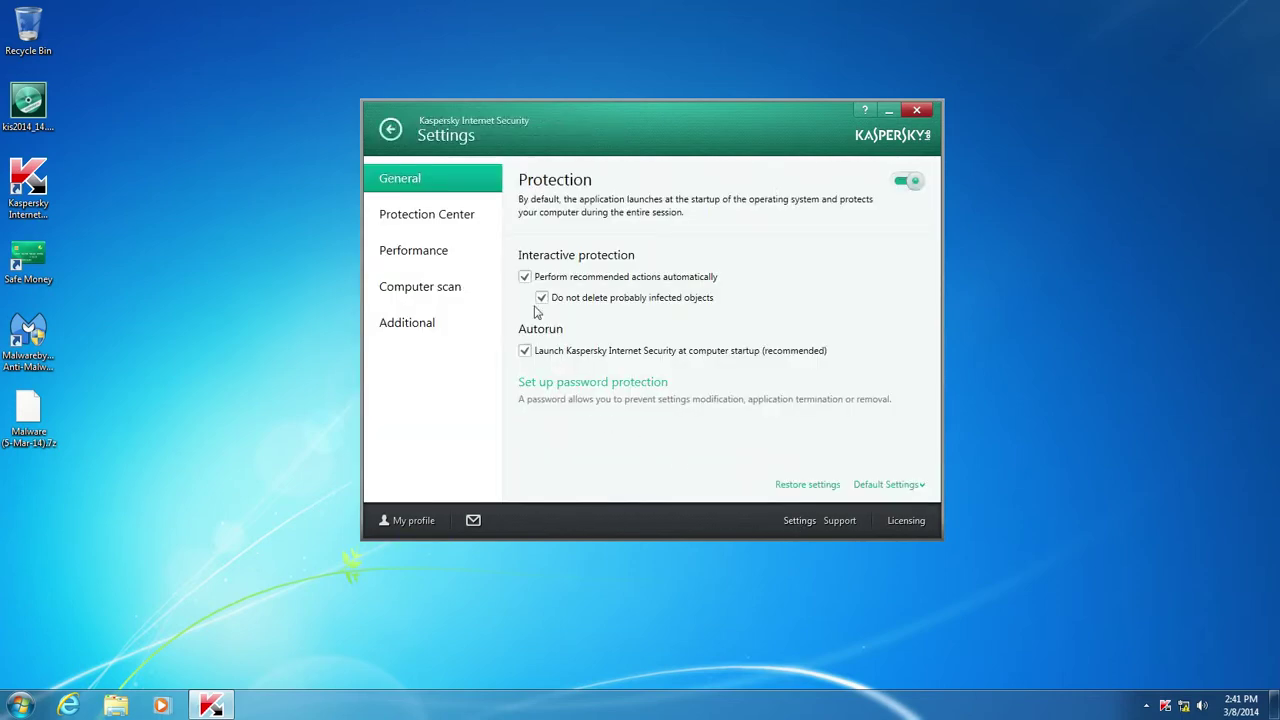
left_click(414, 217)
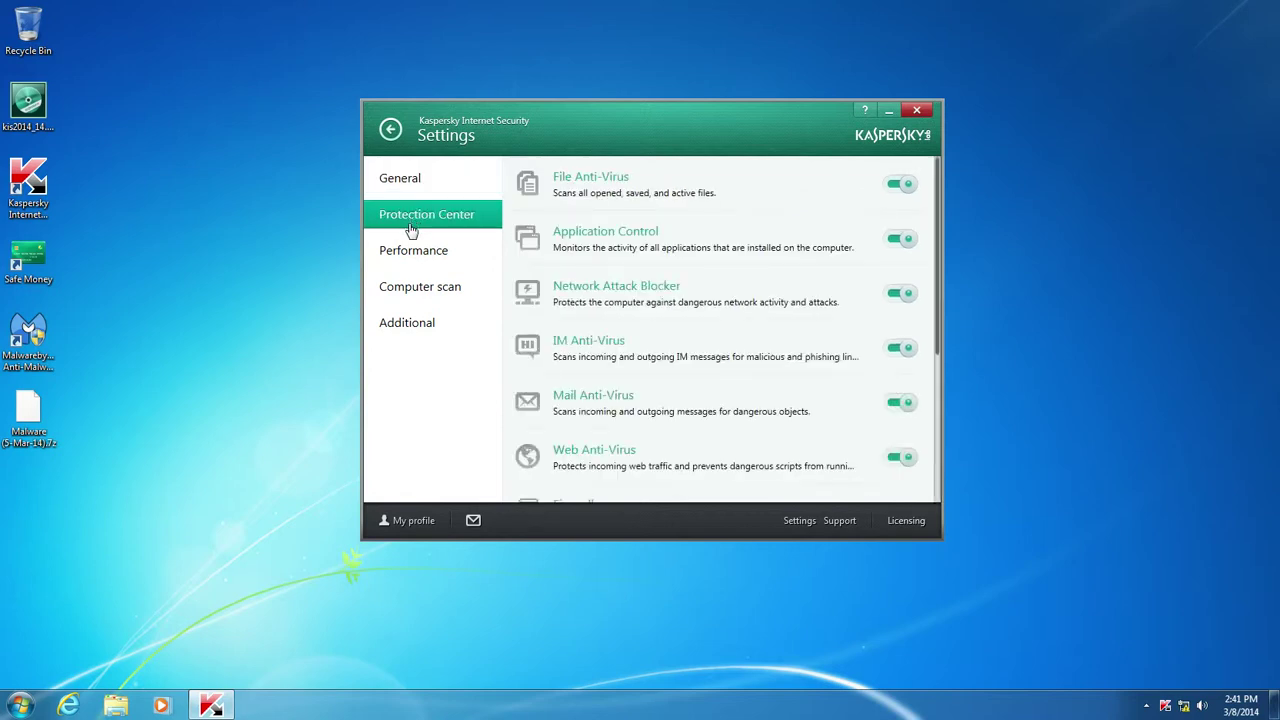
left_click(414, 264)
left_click(414, 289)
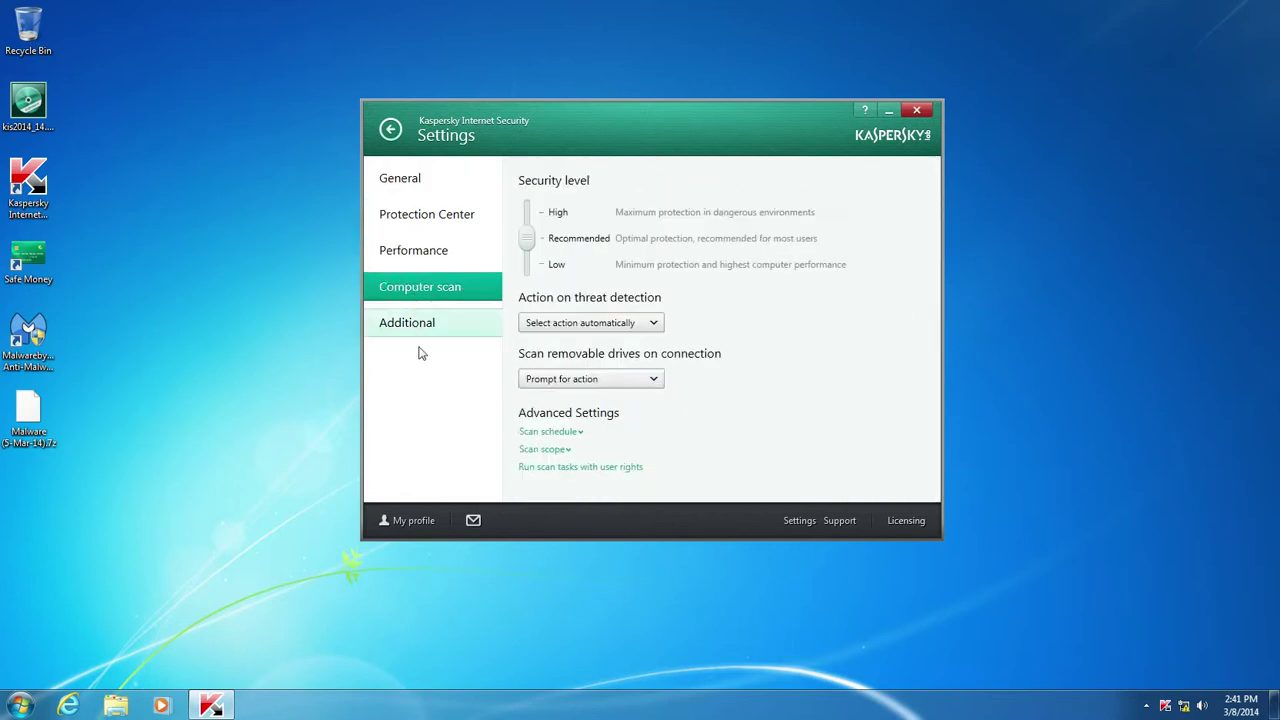
left_click(415, 332)
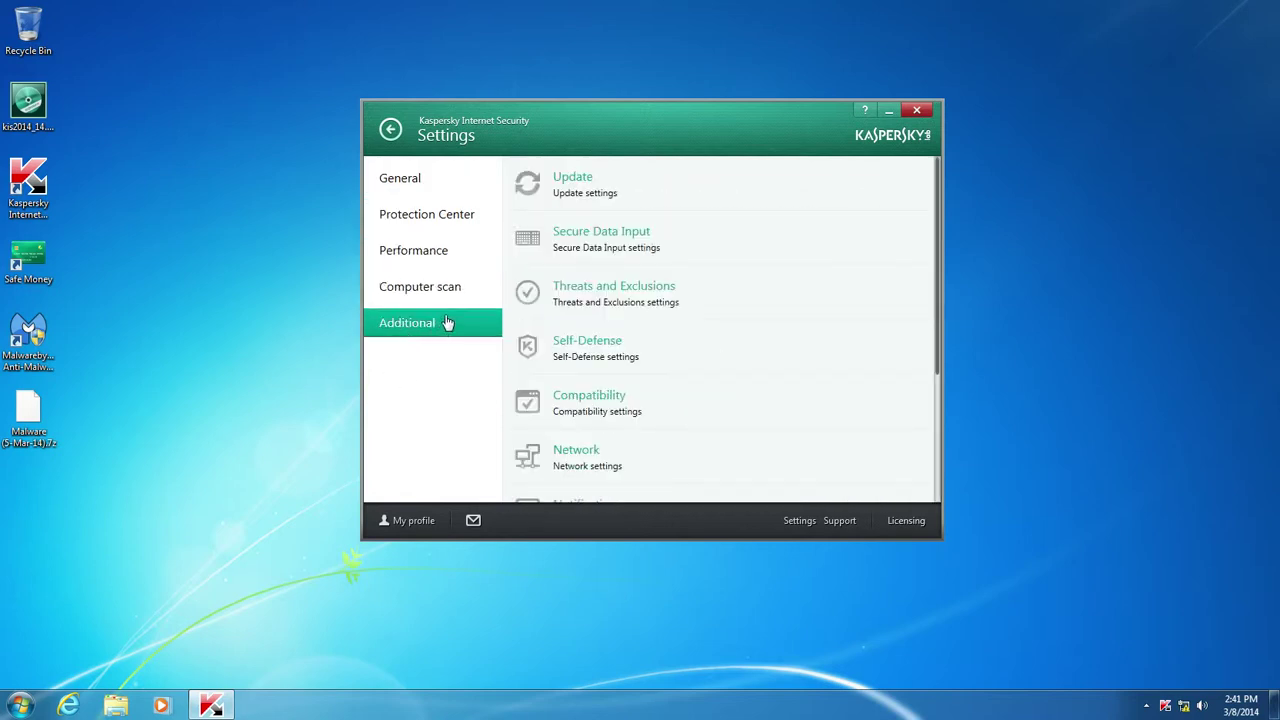
Set the computer scan's action on threat detection to Delete and close the Kaspersky Internet Security window
left_click(445, 298)
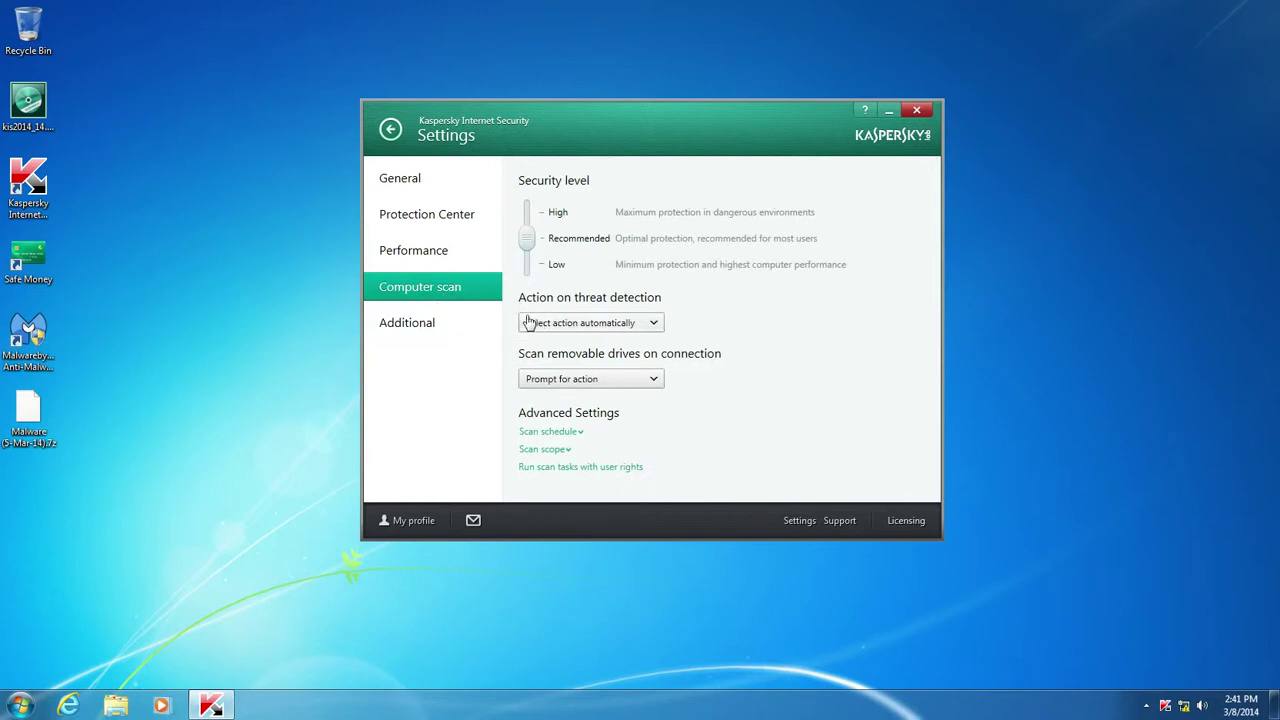
left_click(608, 324)
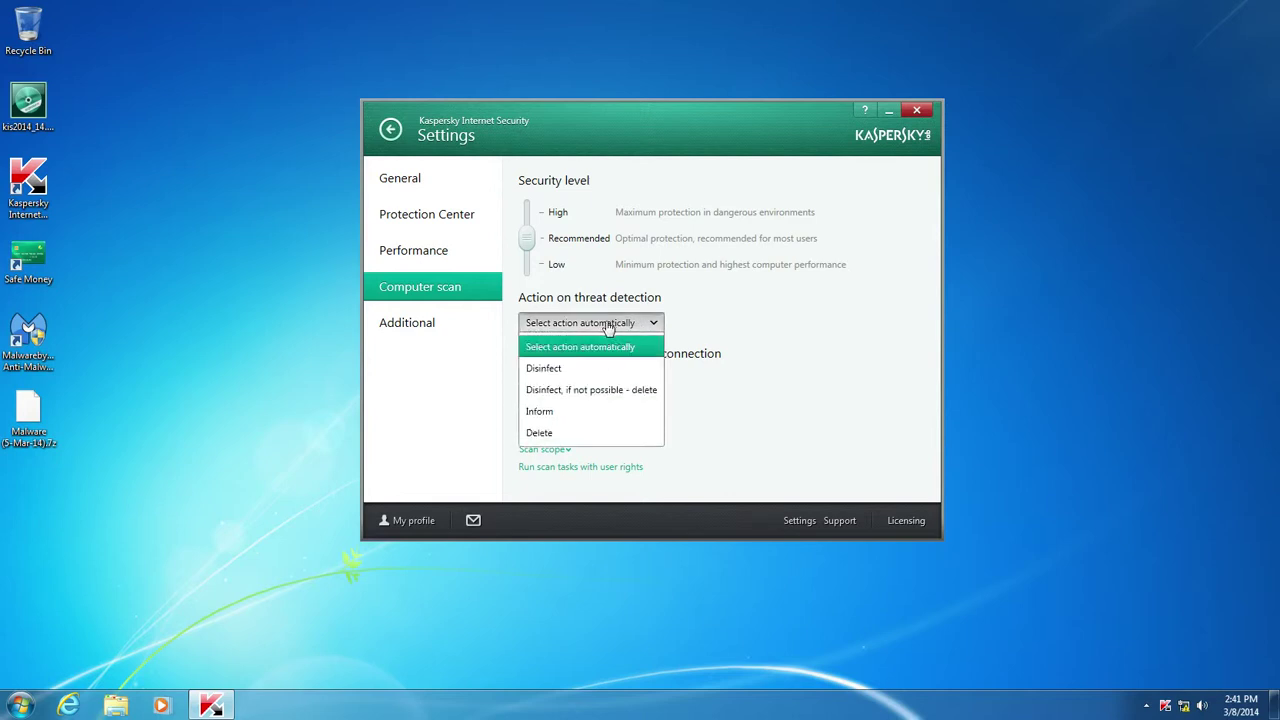
left_click(572, 434)
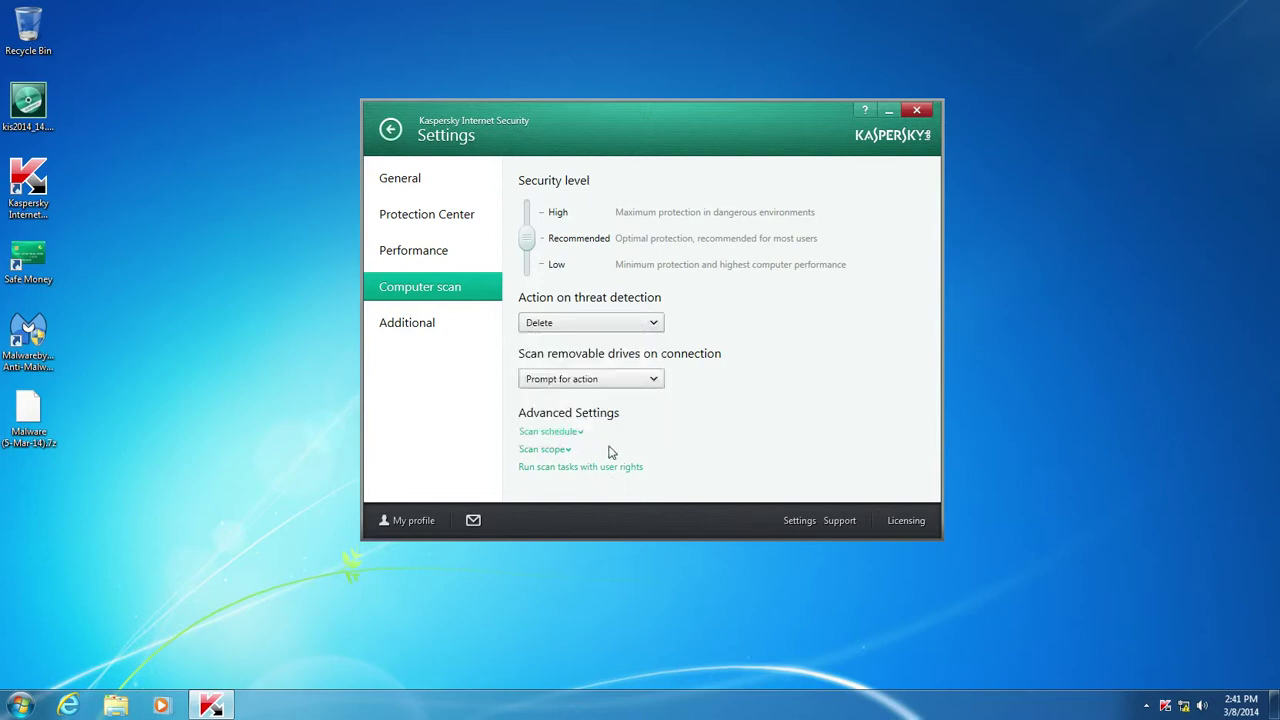
left_click(391, 133)
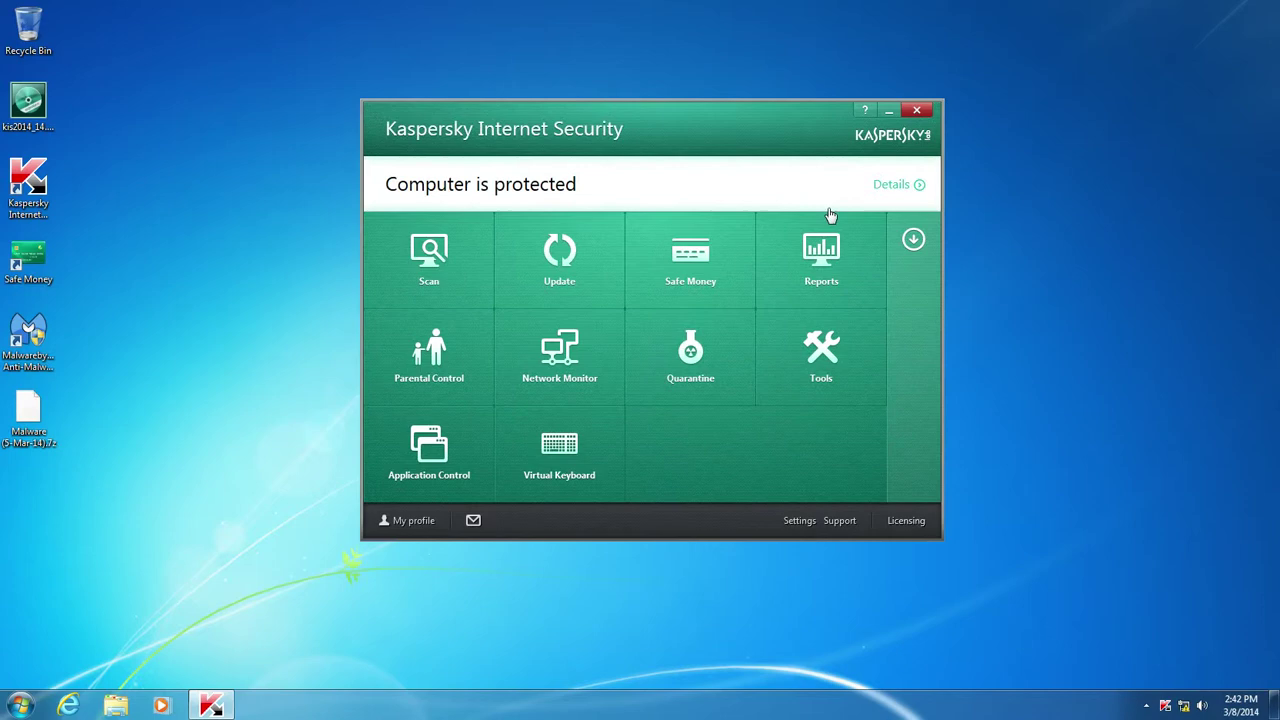
left_click(914, 240)
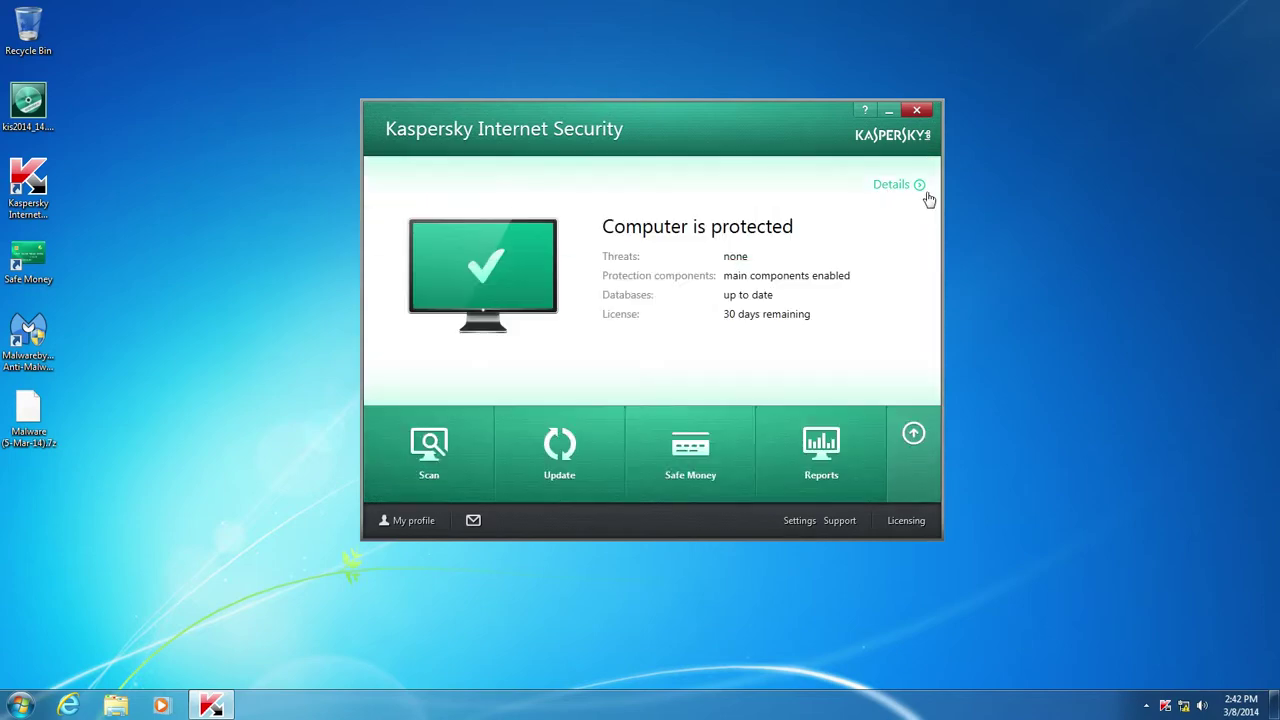
left_click(920, 113)
Check in Internet Explorer whether the google.com home page loads, and close the browser
left_click(68, 705)
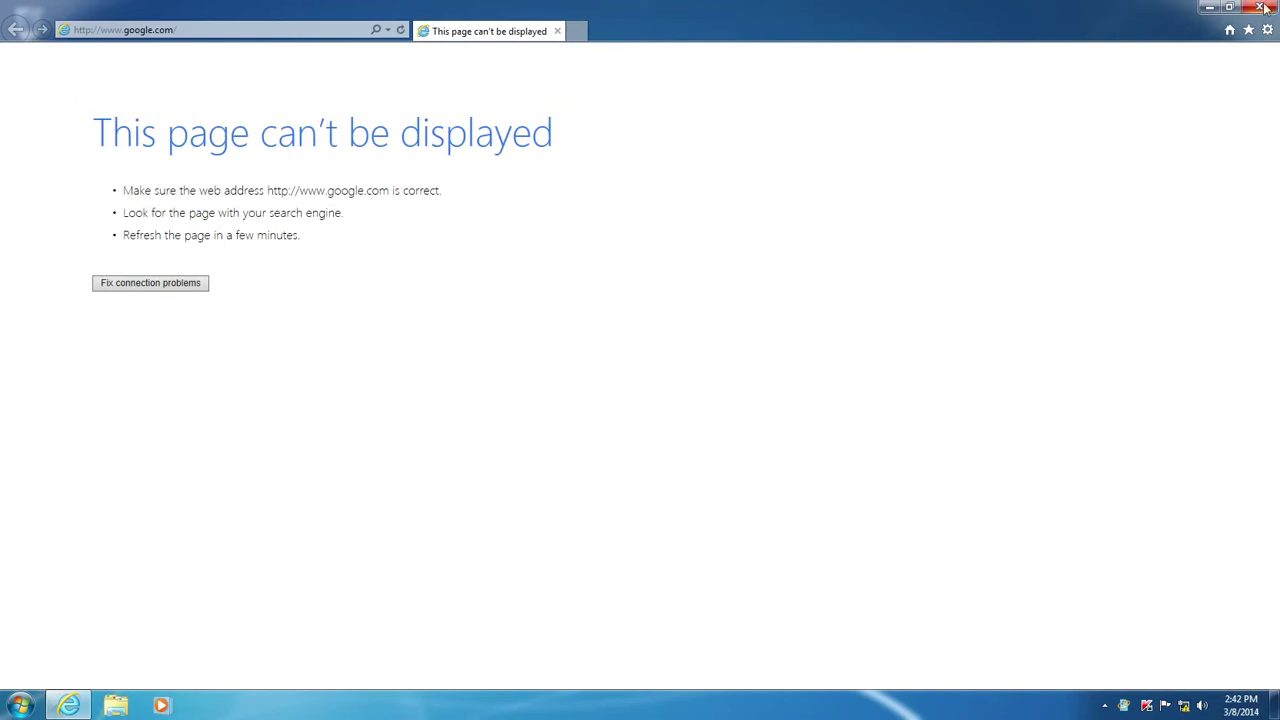
left_click(1260, 8)
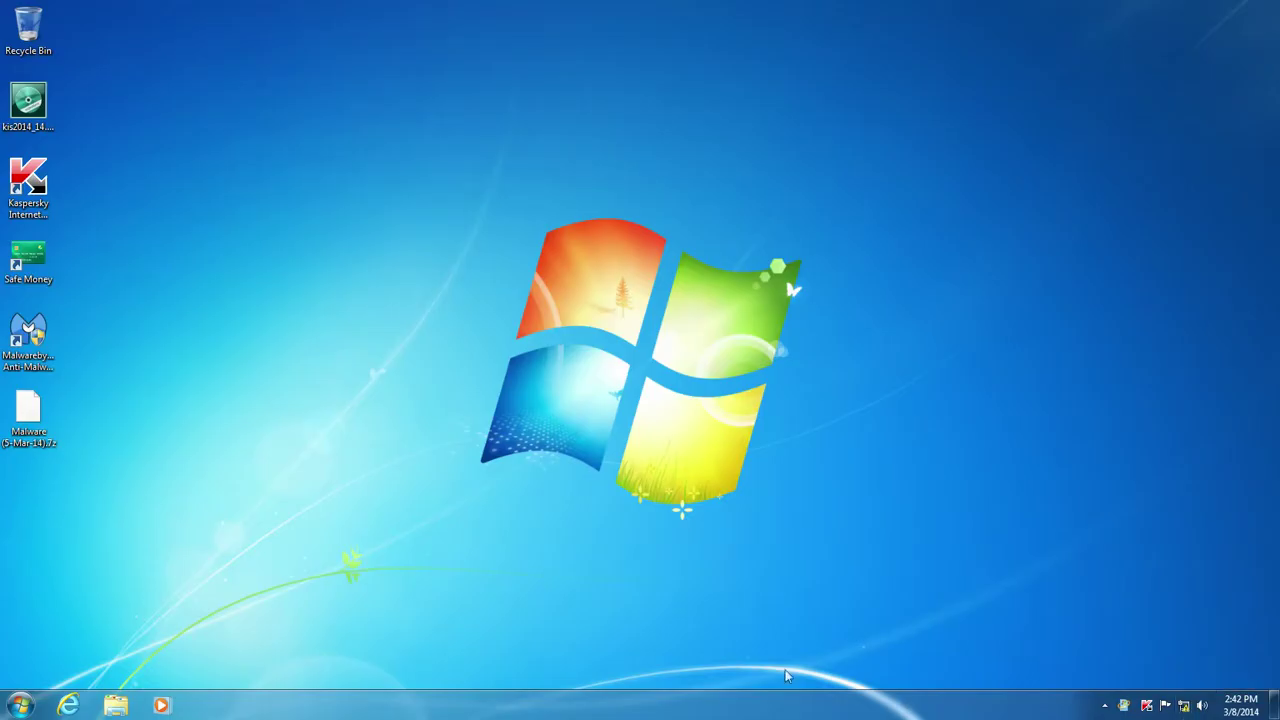
left_click(68, 706)
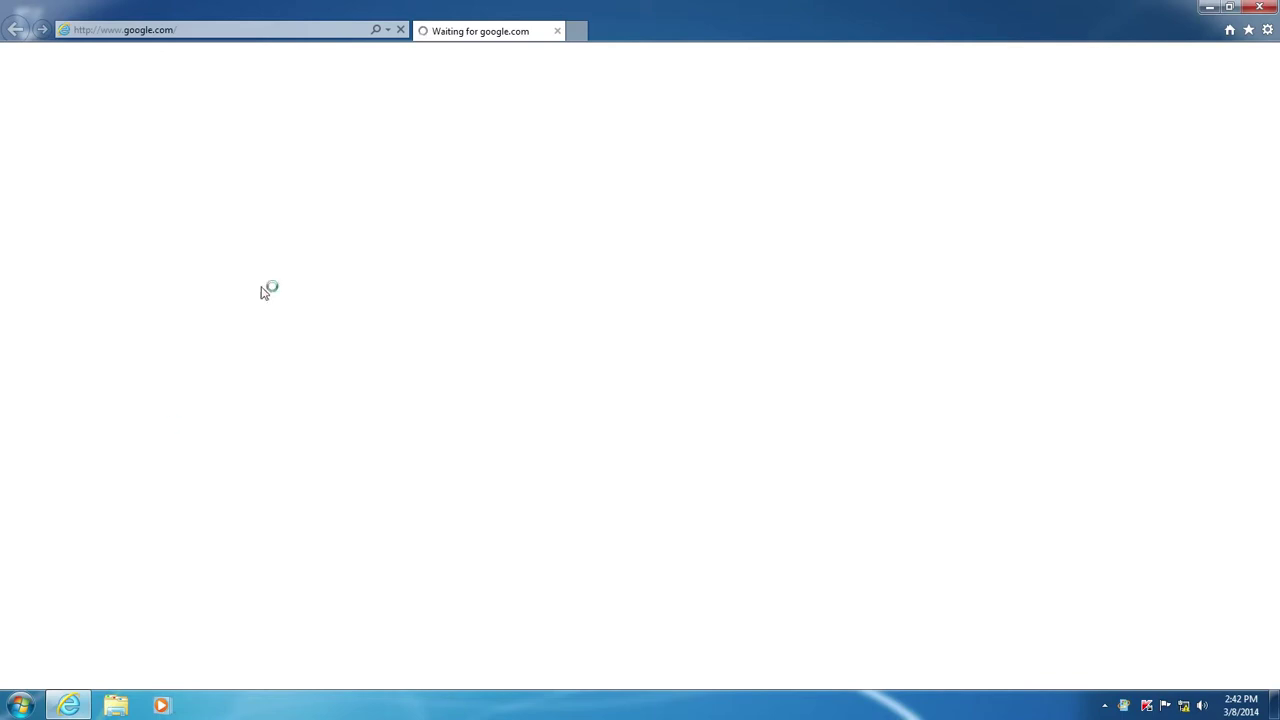
left_click(1259, 7)
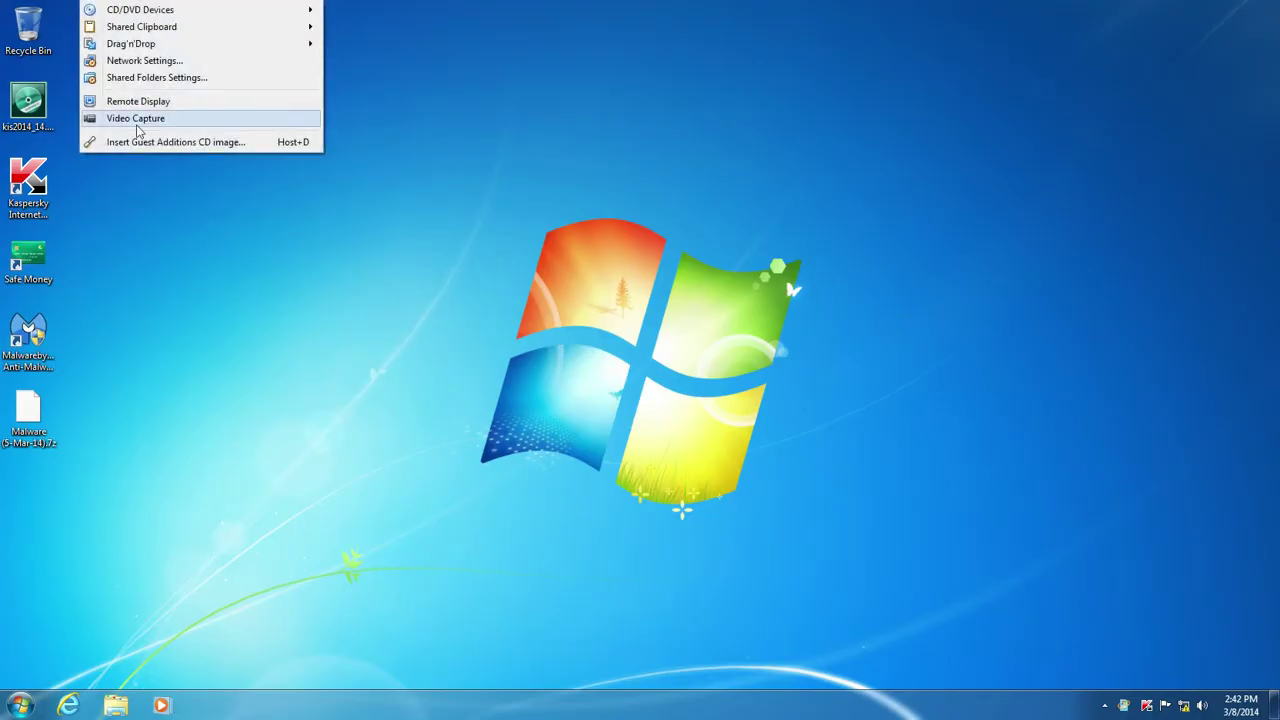
Disconnect and reconnect the virtual network cable of Adapter 1 in the virtual machine's network settings
left_click(149, 70)
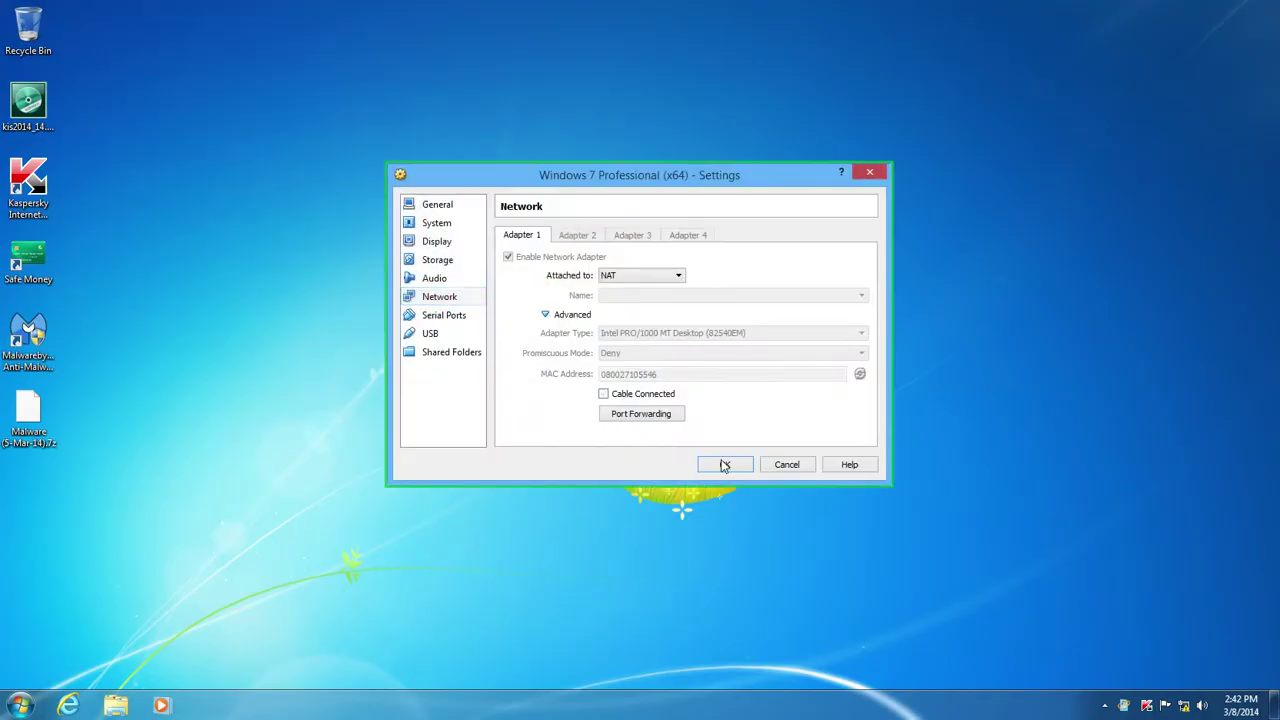
left_click(724, 464)
left_click(171, 8)
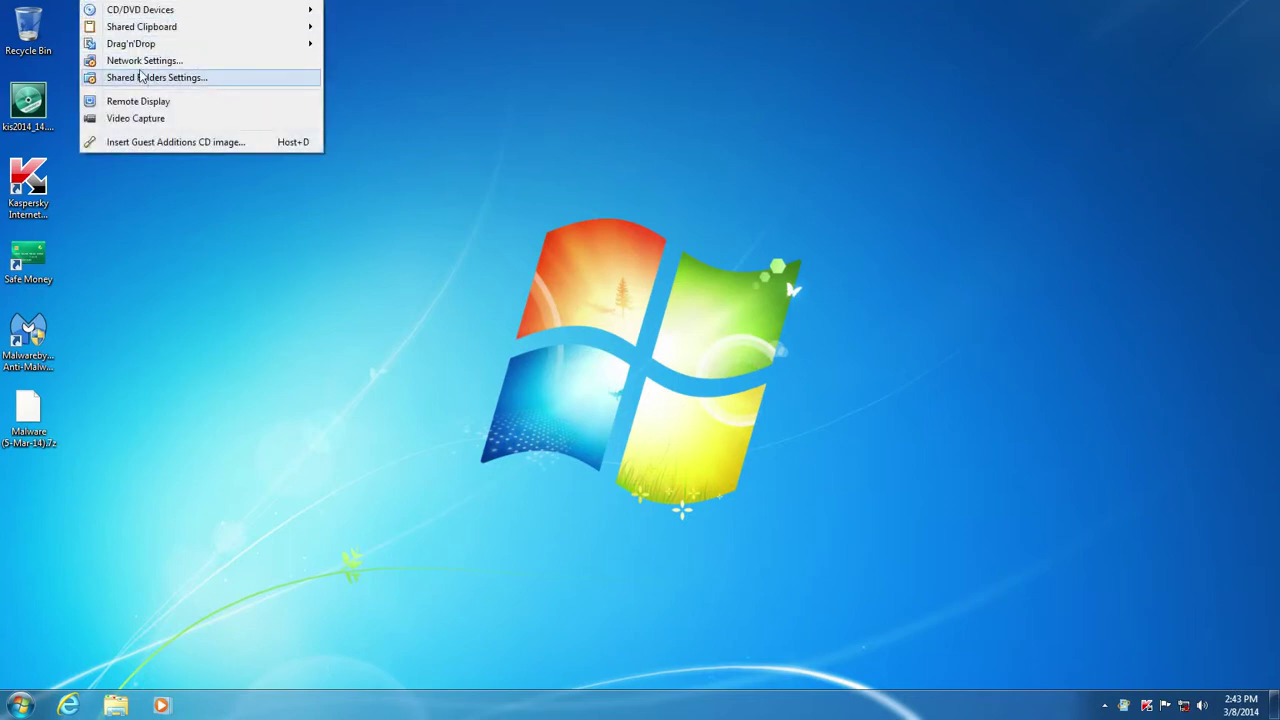
left_click(145, 61)
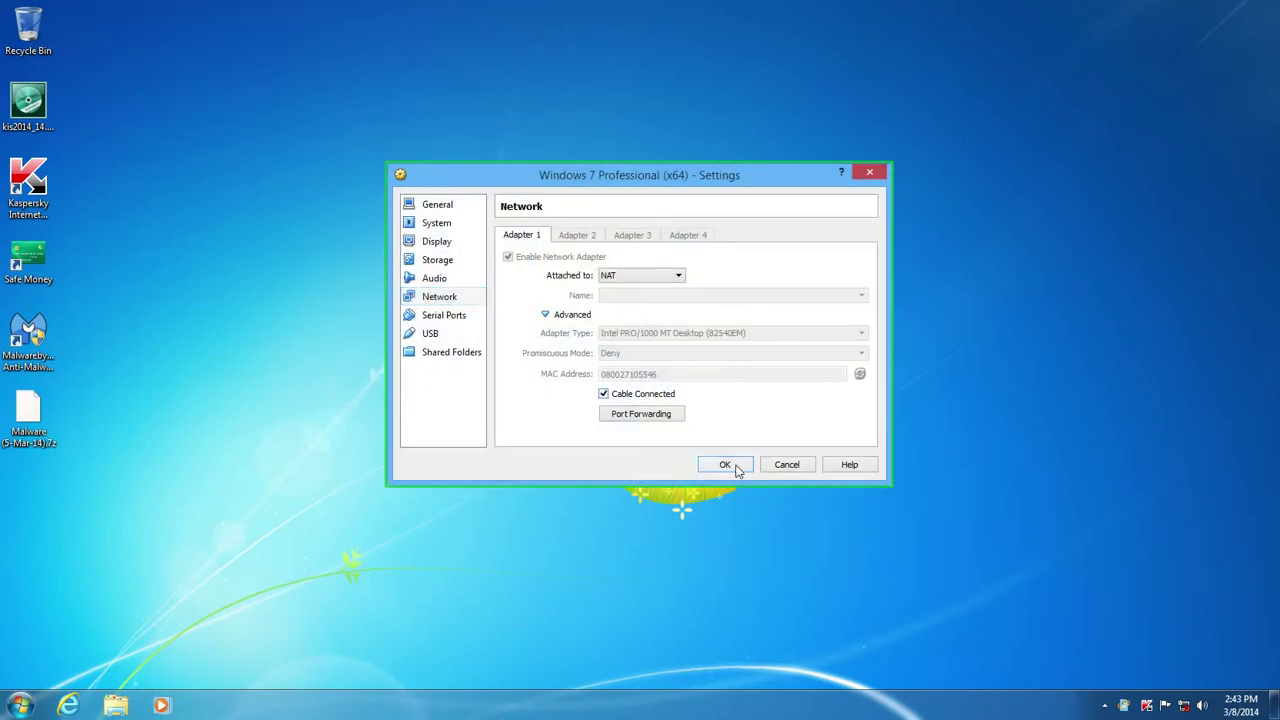
left_click(731, 468)
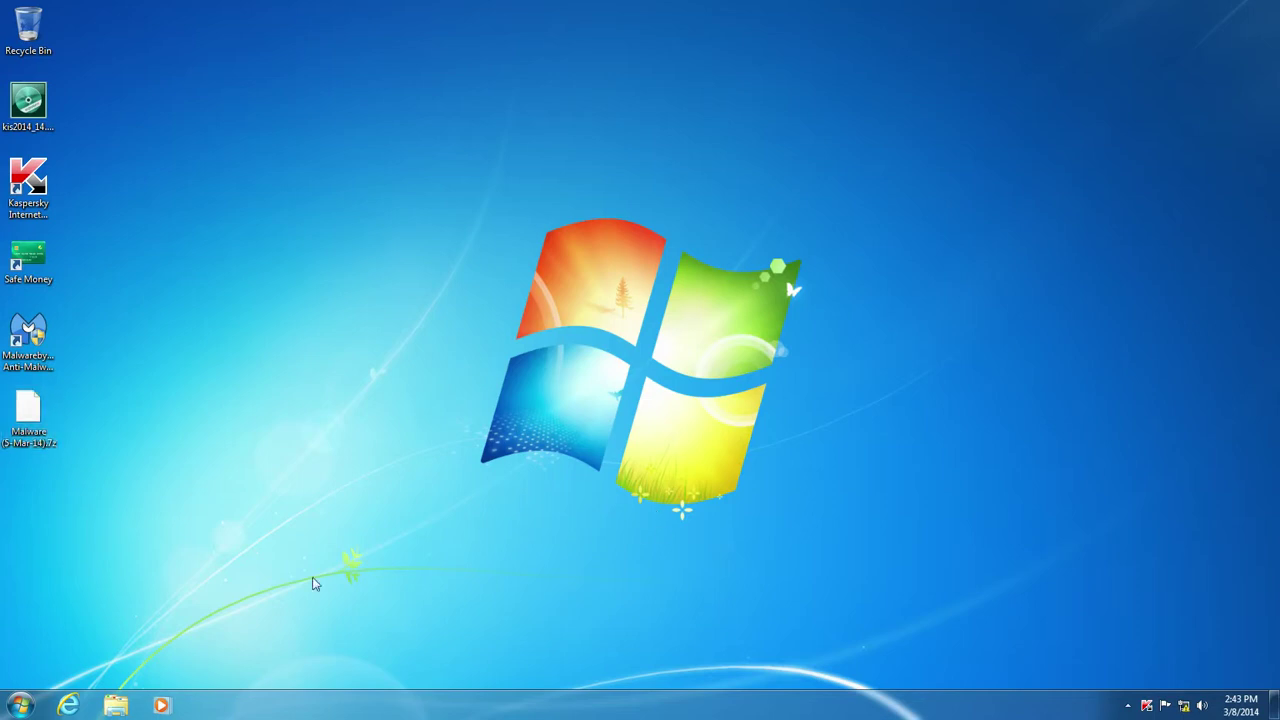
Go to malc0de.com in Internet Explorer and open the Malc0de Database from its list of useful tools
left_click(70, 706)
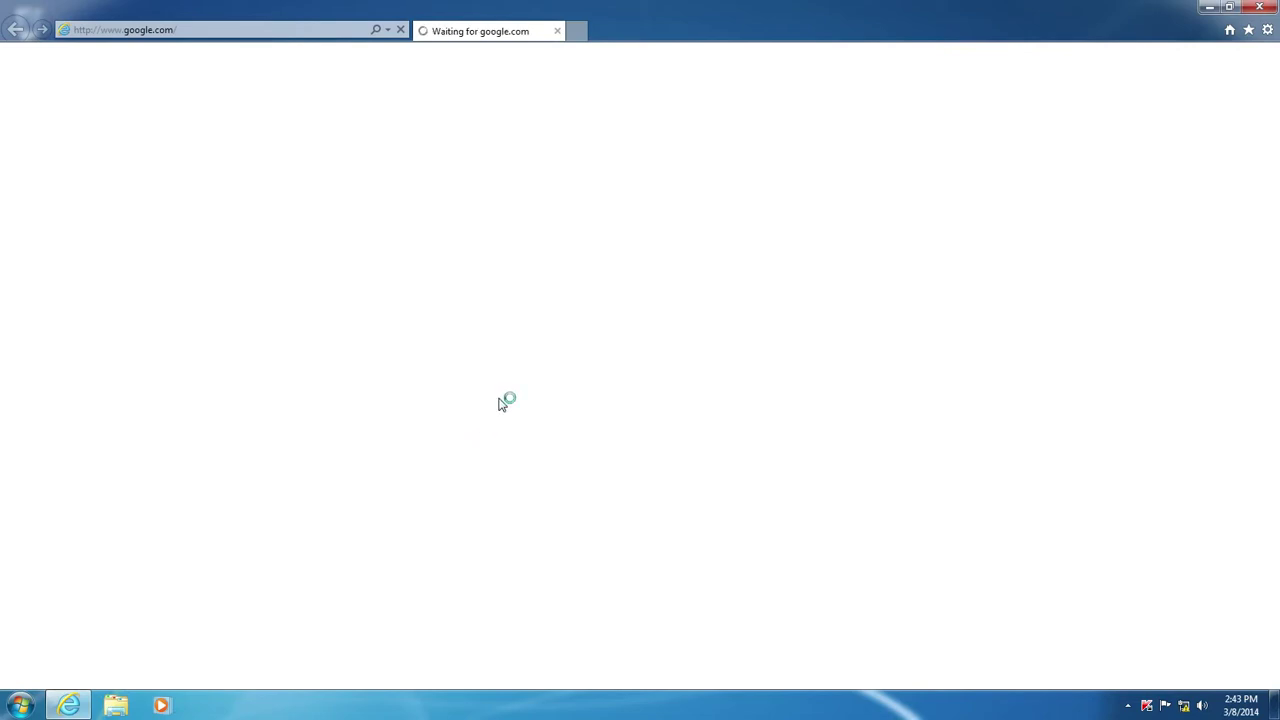
left_click(277, 32)
type("ma")
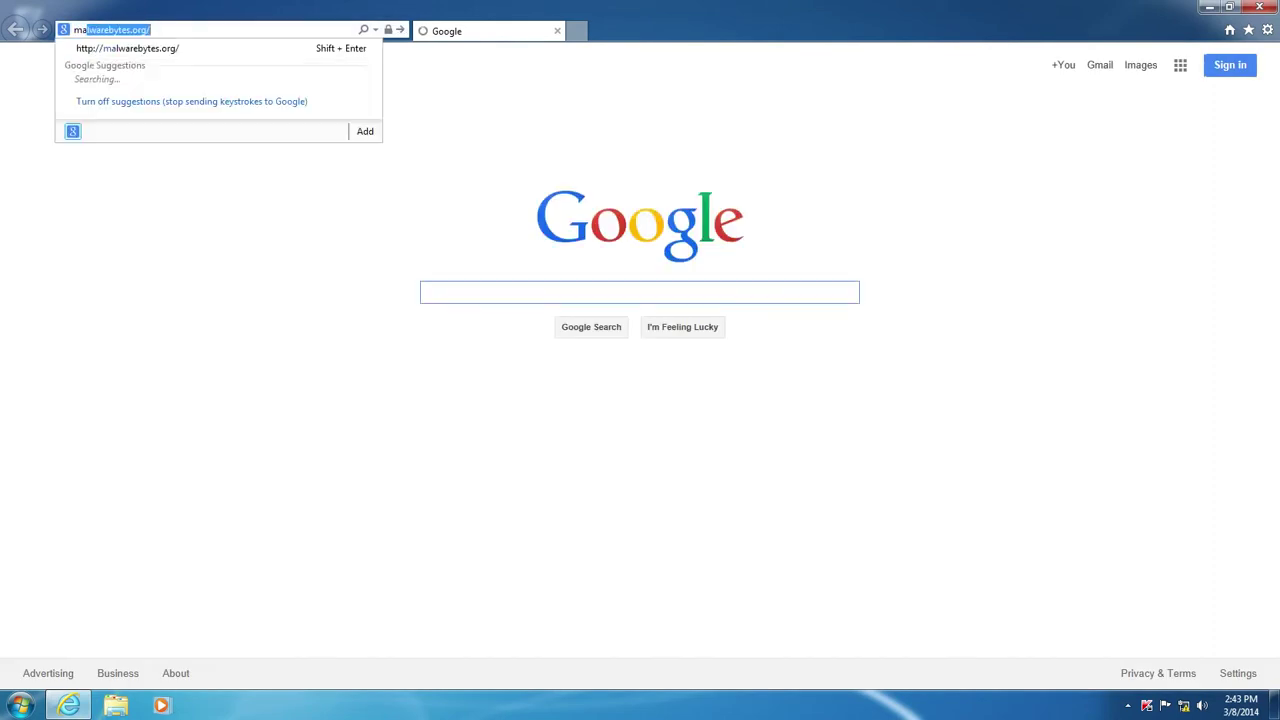
type("lc0de")
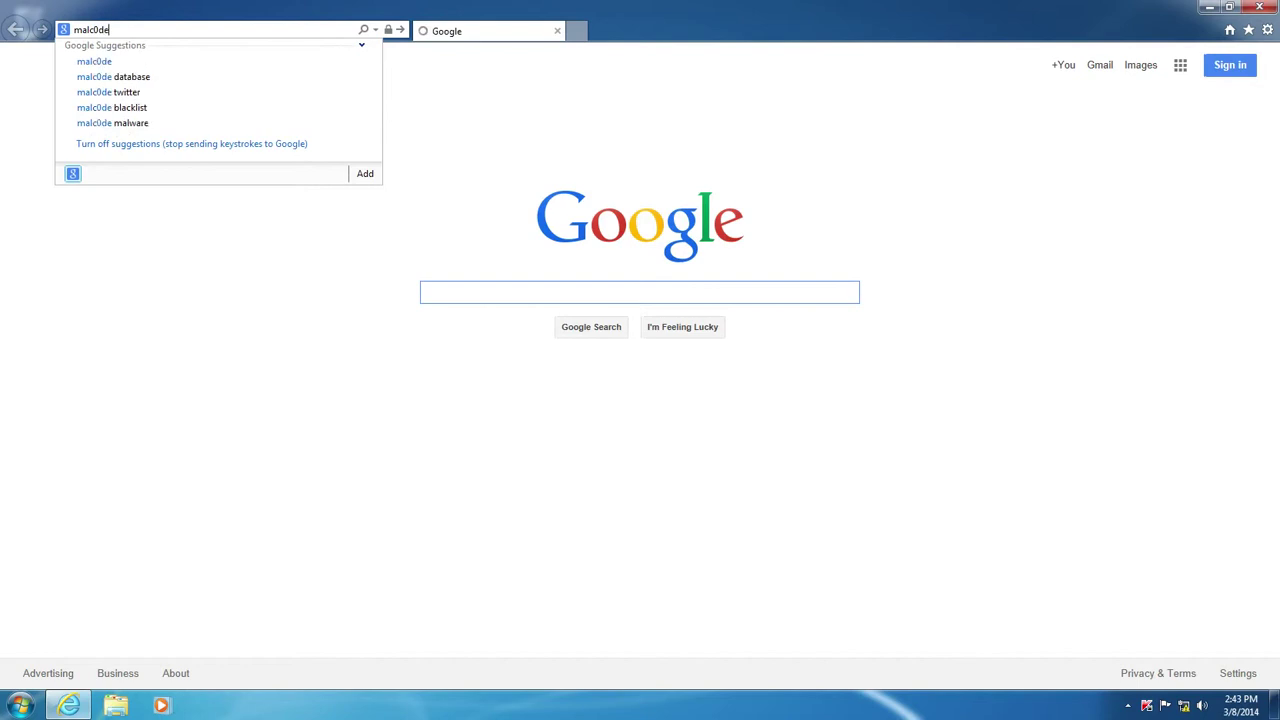
type(".com")
key("Return")
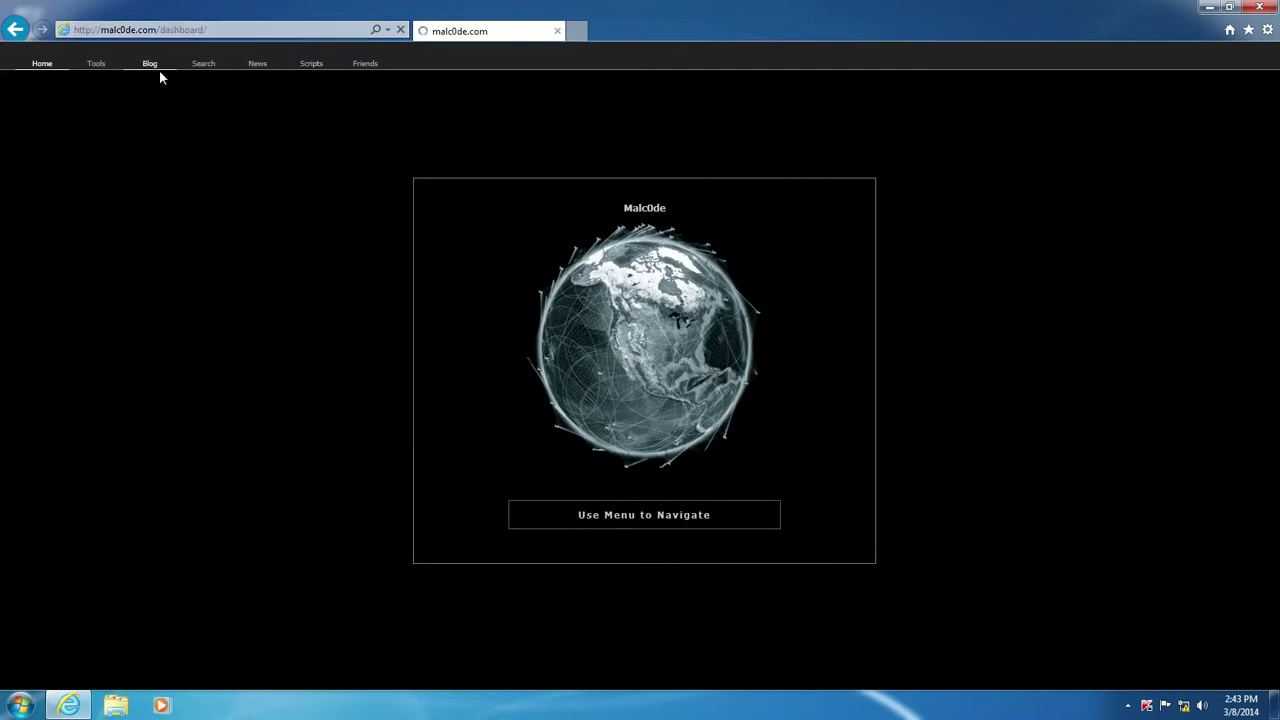
left_click(97, 64)
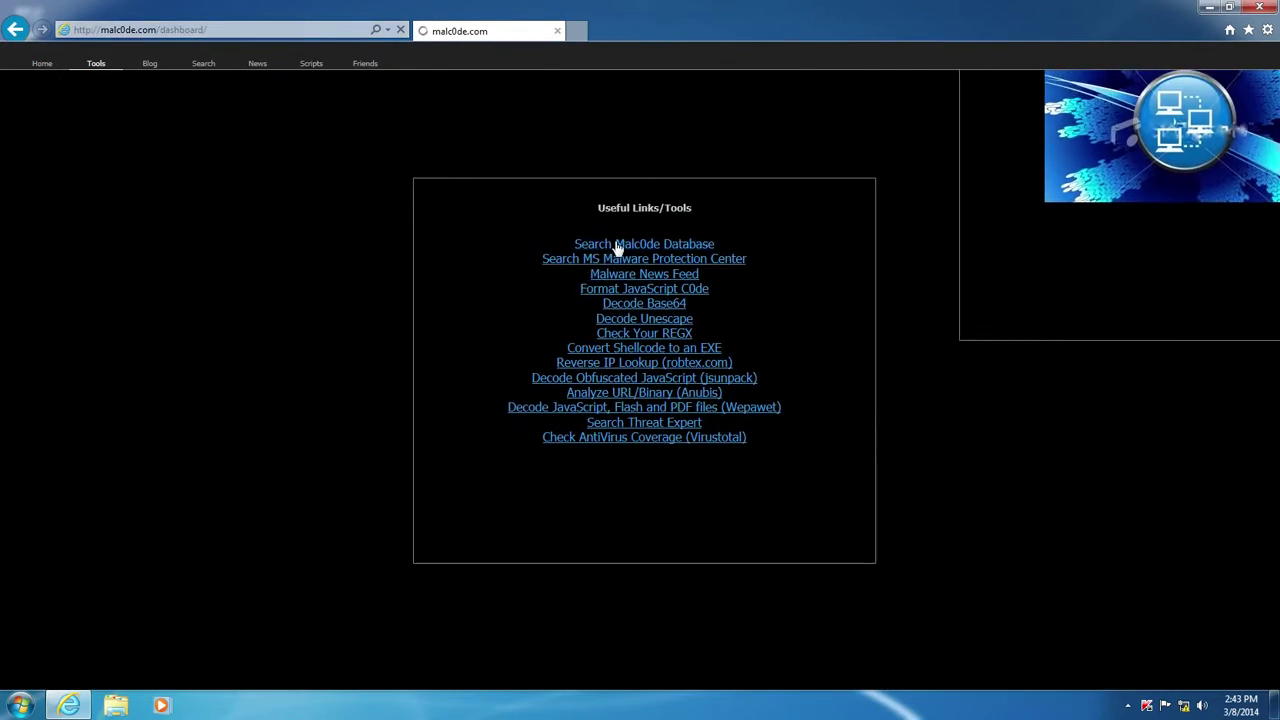
left_click(623, 246)
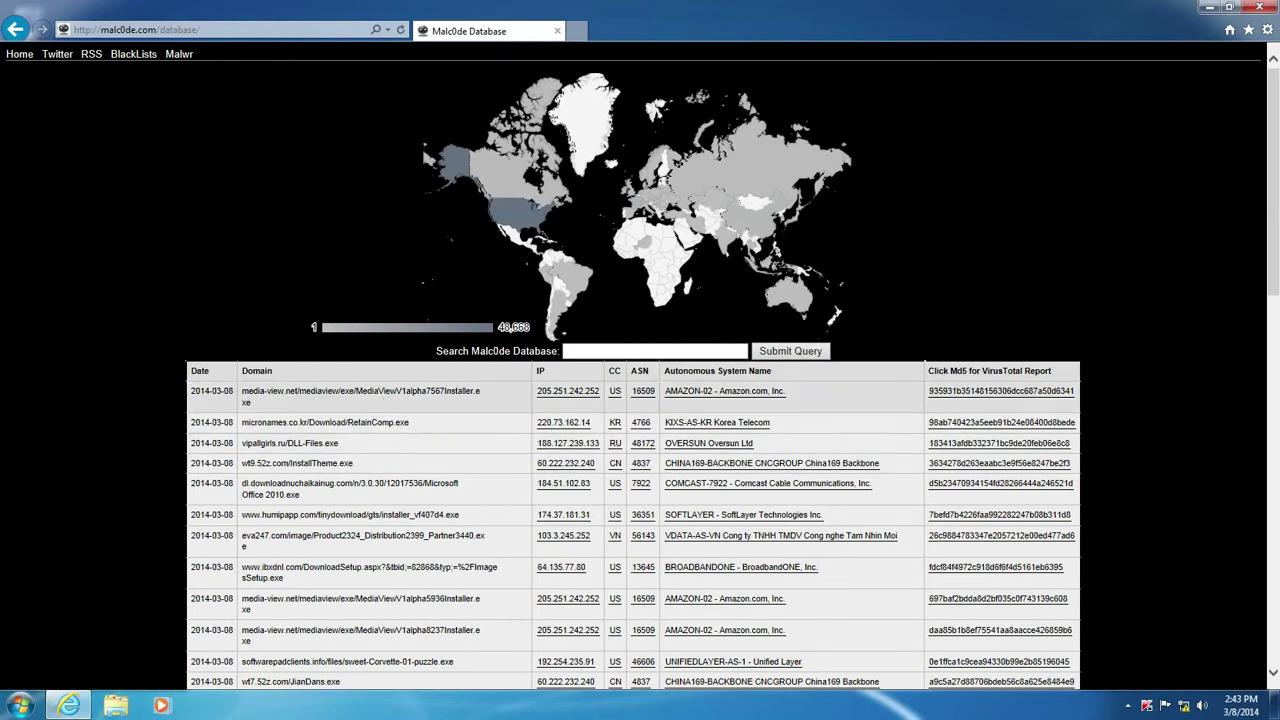
Open the first listed address, media-view.net/mediaview/exe/MediaViewV1alpha7567Installer.exe, in a new browser tab
triple_click(388, 401)
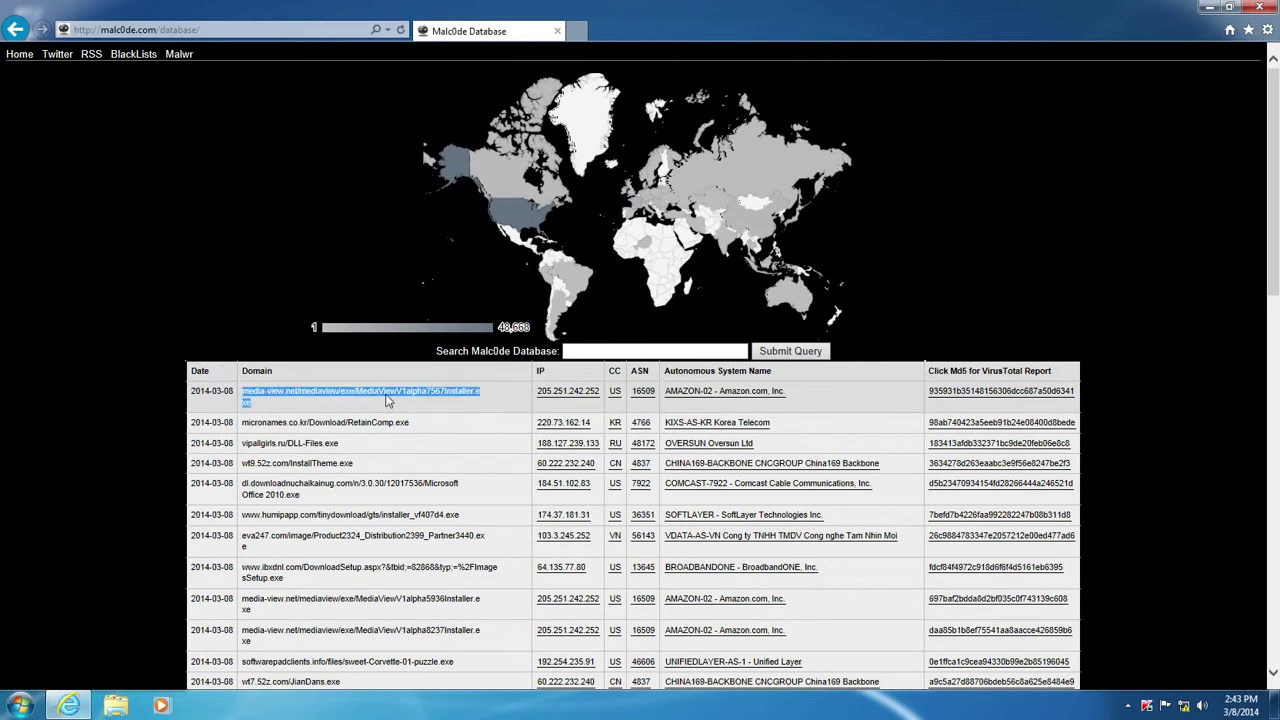
left_click(582, 31)
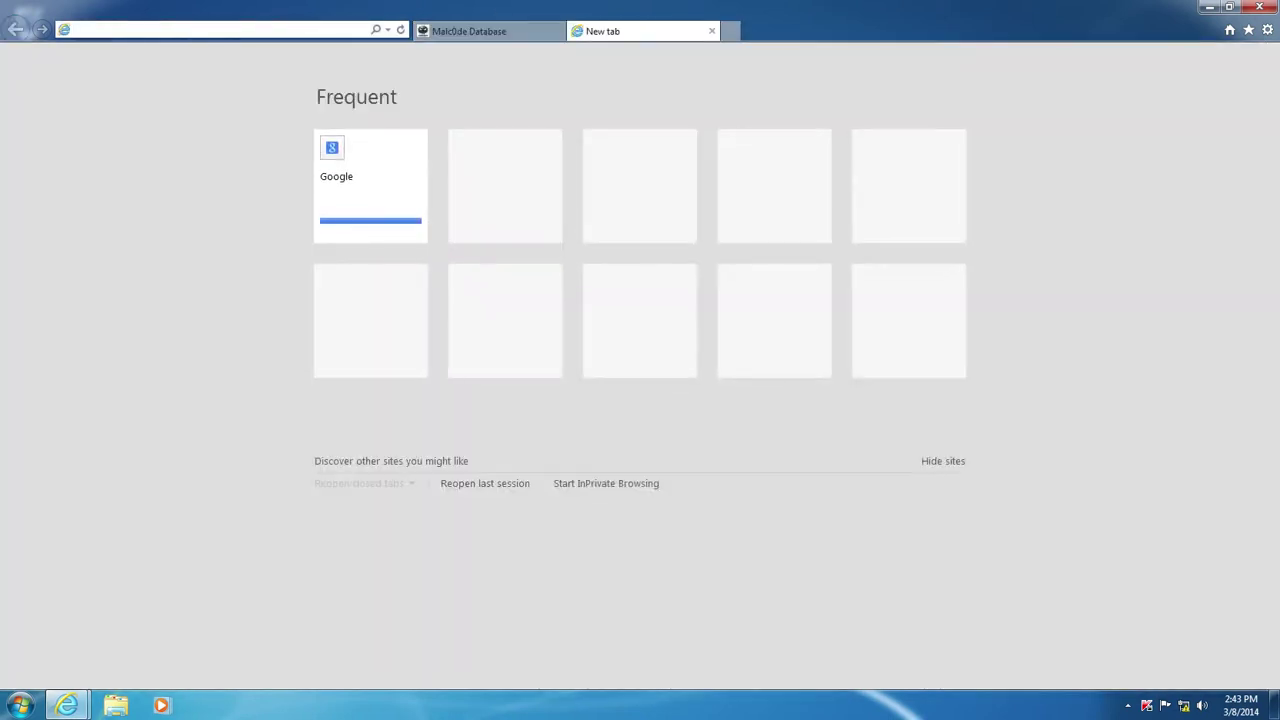
type("media-view.net/mediaview/exe/MediaViewV1alpha7567Installer.exe")
key("Return")
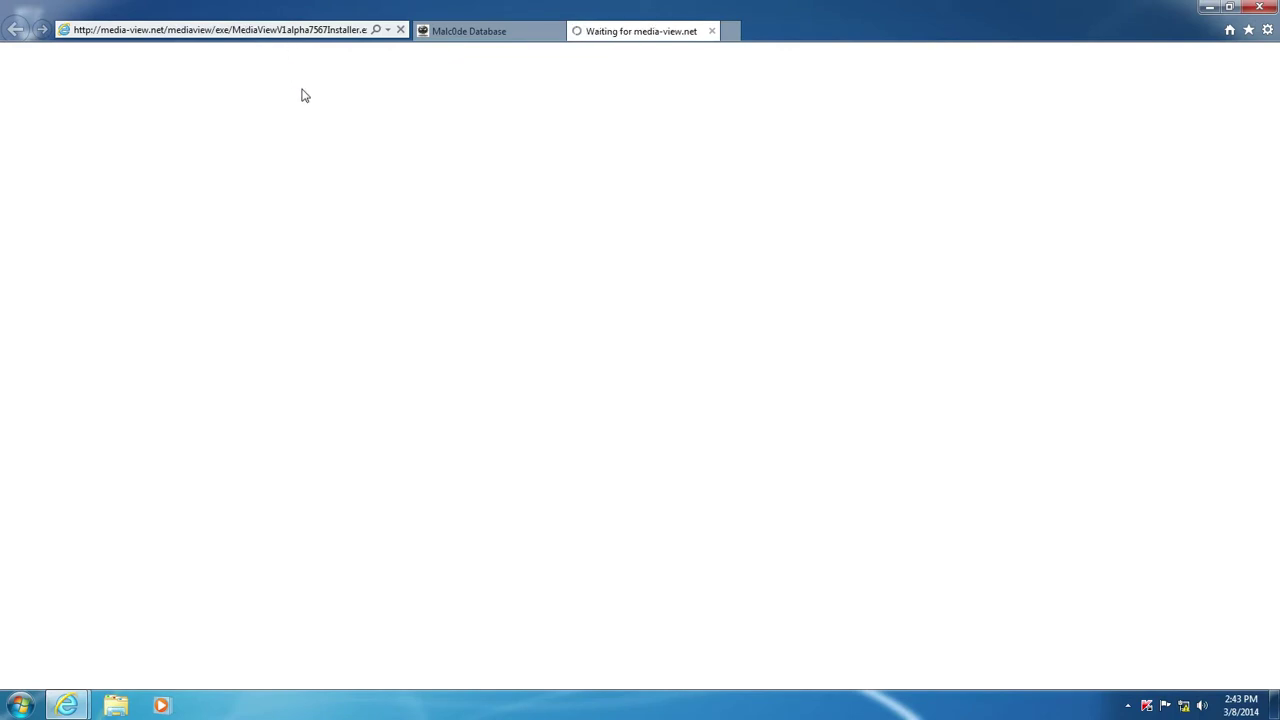
Copy the vipallgirls.ru/DLL-Files.exe address from the Malc0de Database list
left_click(452, 38)
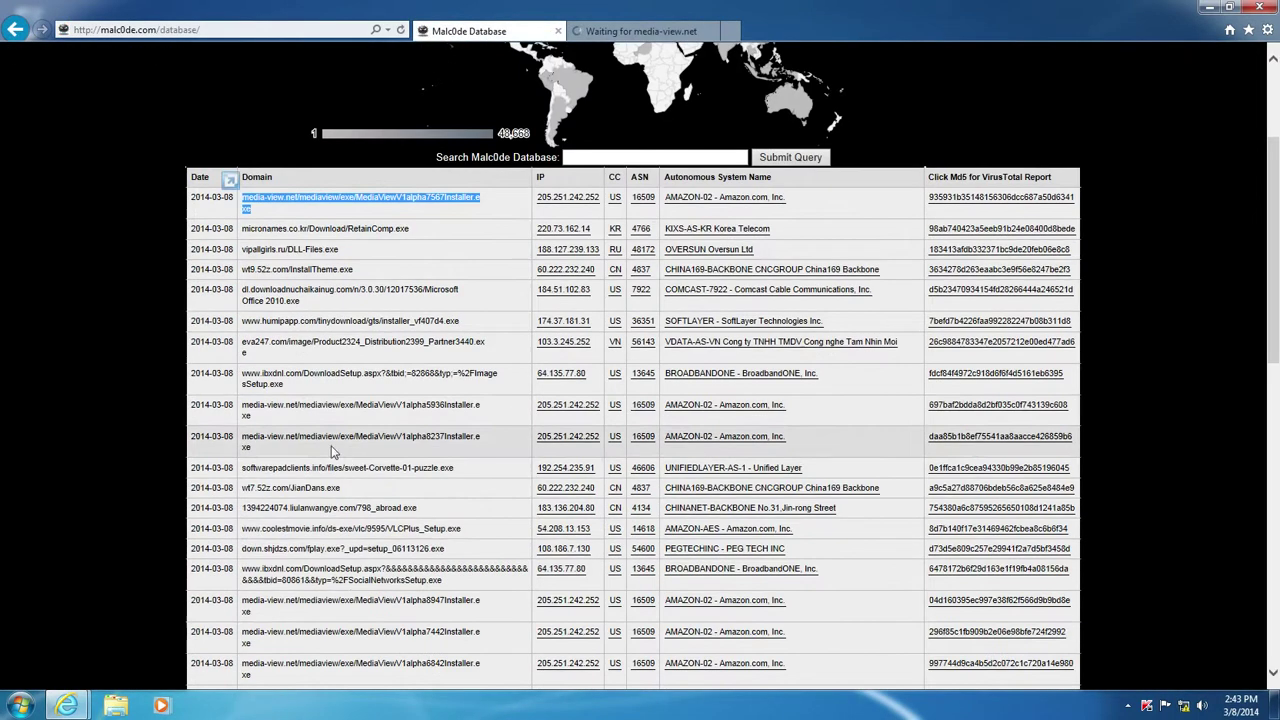
left_click_drag(343, 251, 240, 250)
key("ctrl+c")
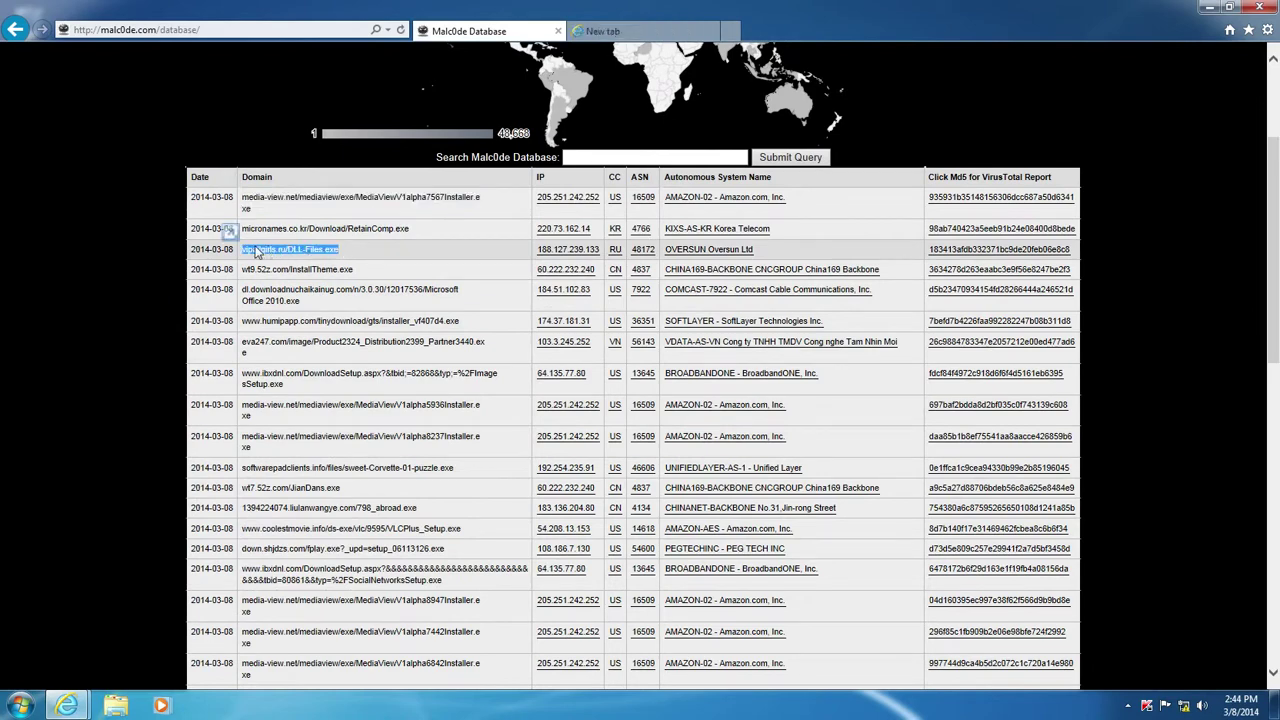
Try to run the MediaViewV1alpha7567Installer.exe download offered by media-view.net
left_click(648, 38)
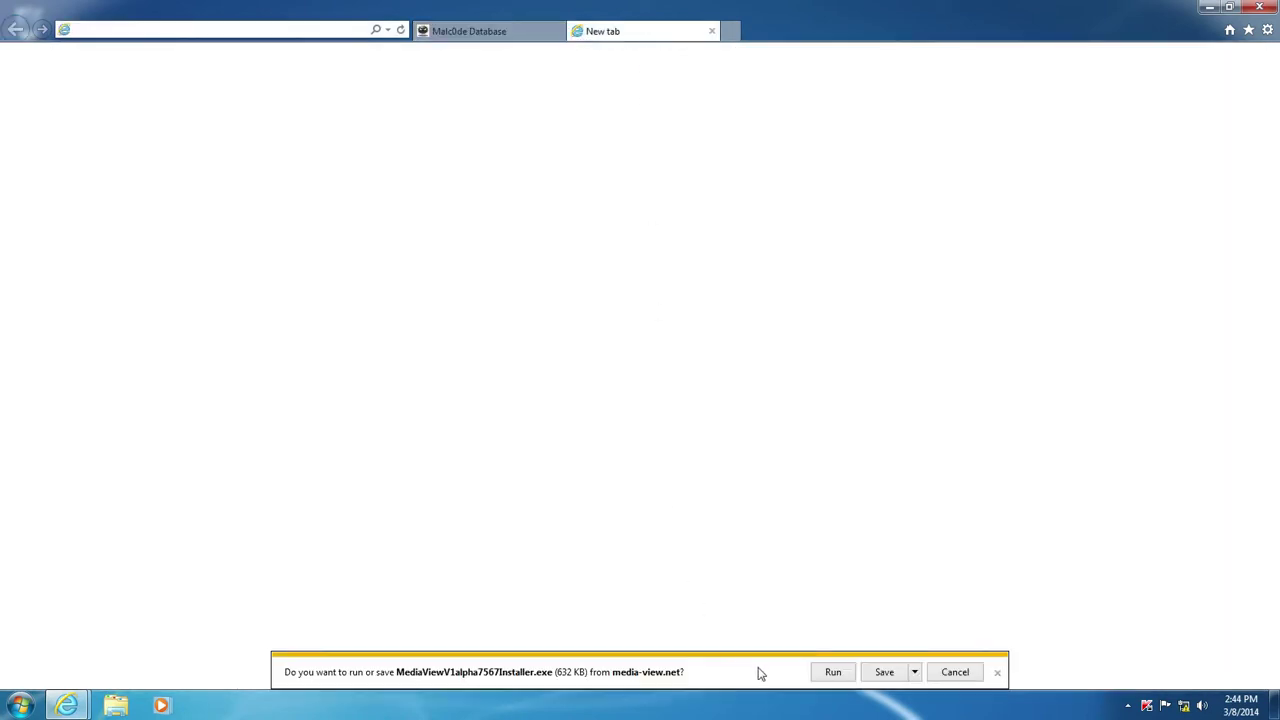
left_click(816, 672)
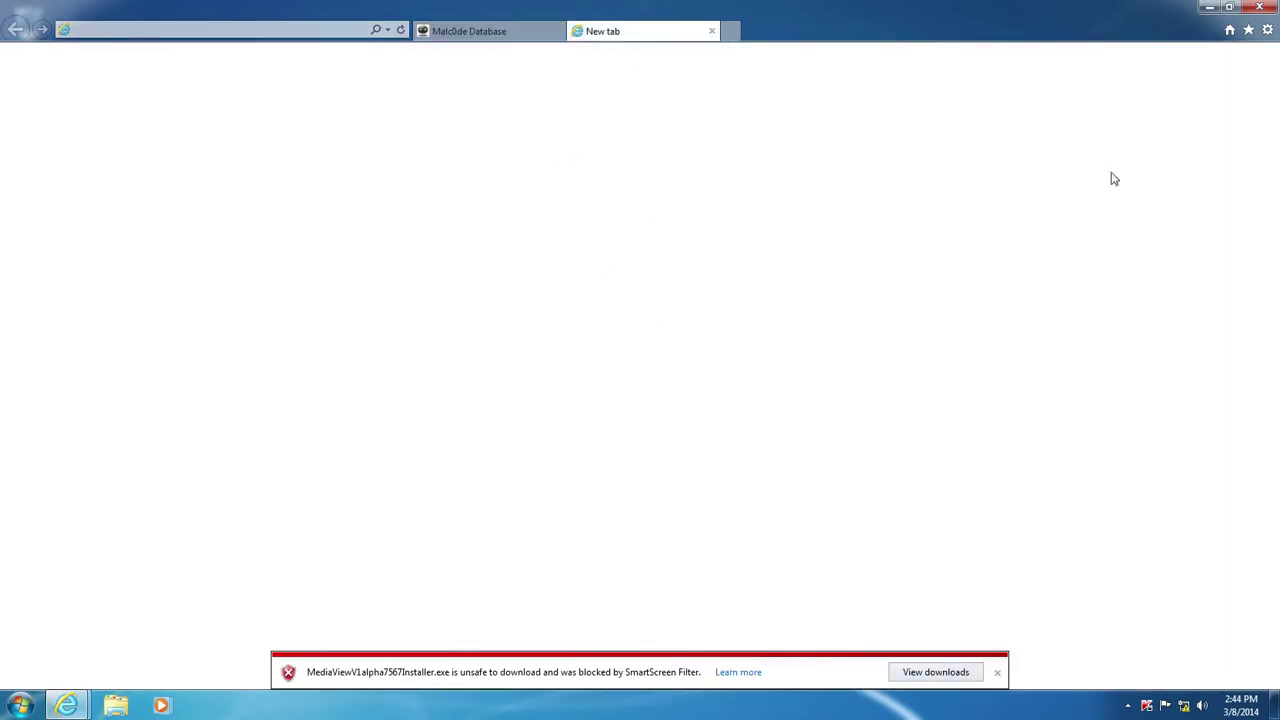
Turn off the browser's SmartScreen Filter, then check the downloads list and return to the Malc0de Database page
left_click(1266, 30)
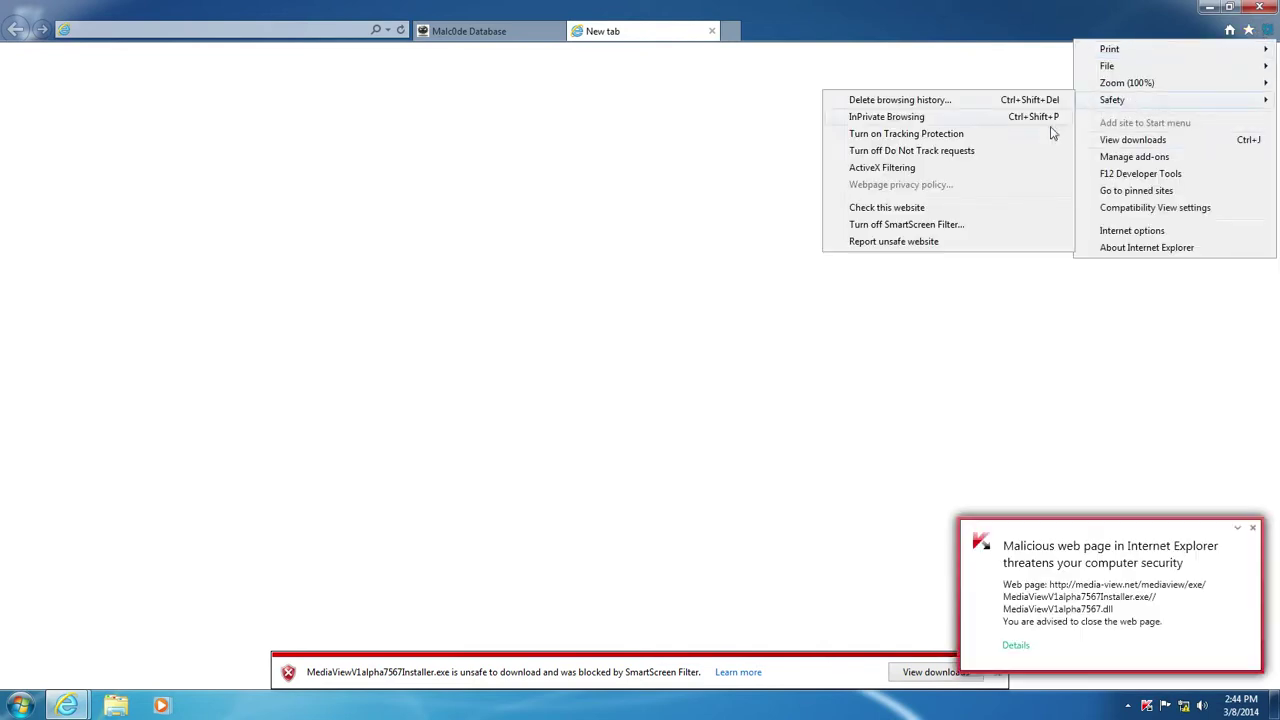
mouse_move(1140, 102)
left_click(893, 224)
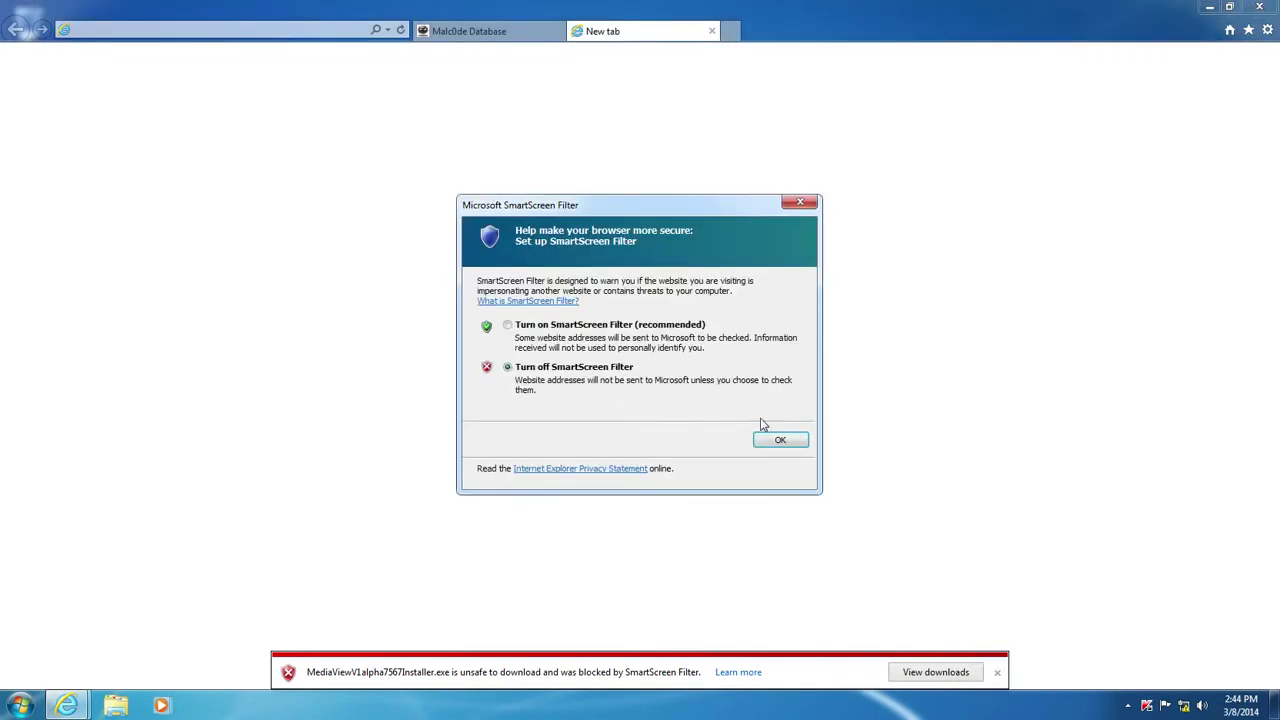
left_click(780, 445)
left_click(966, 675)
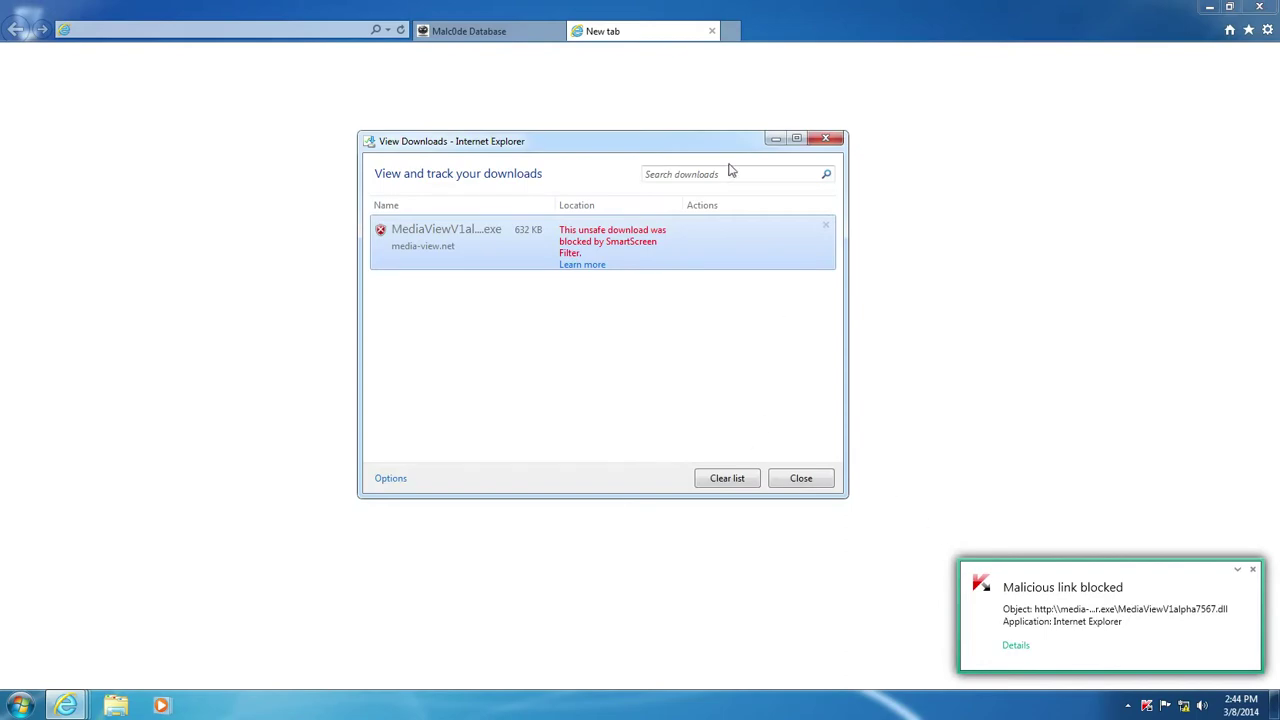
left_click(476, 36)
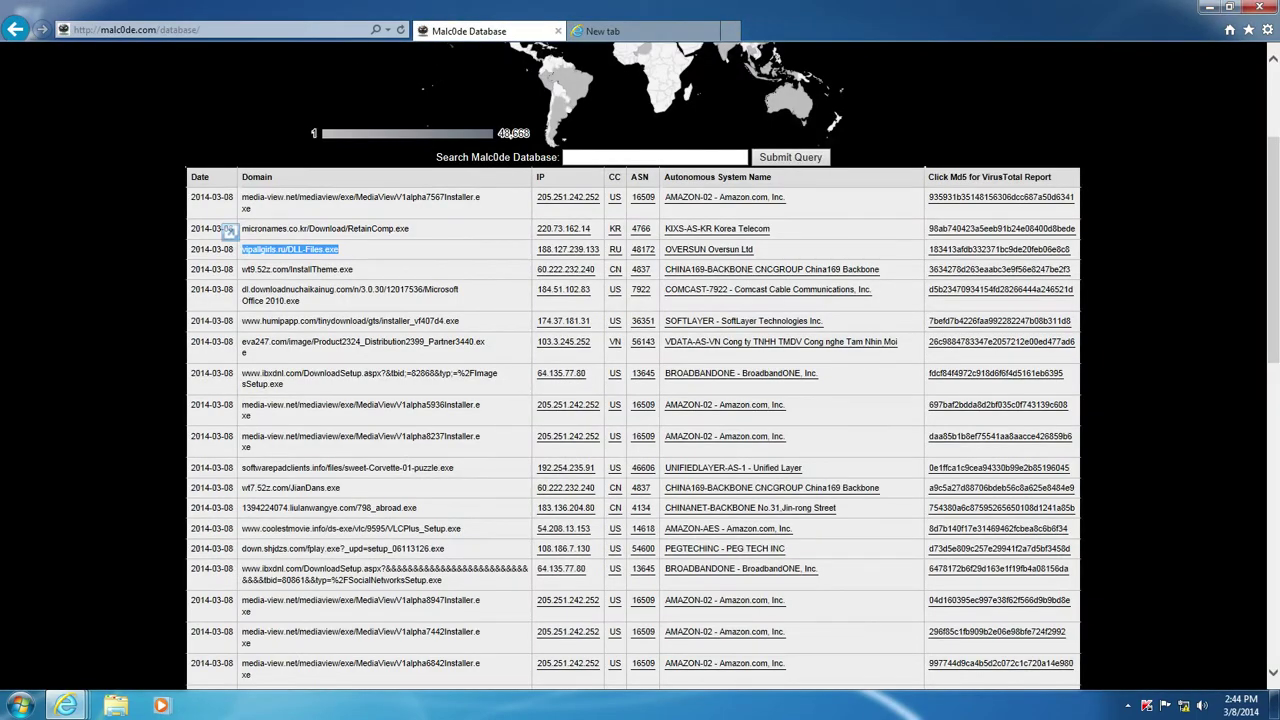
Open the copied vipallgirls.ru/DLL-Files.exe address in the empty browser tab
left_click(605, 36)
key("ctrl+v")
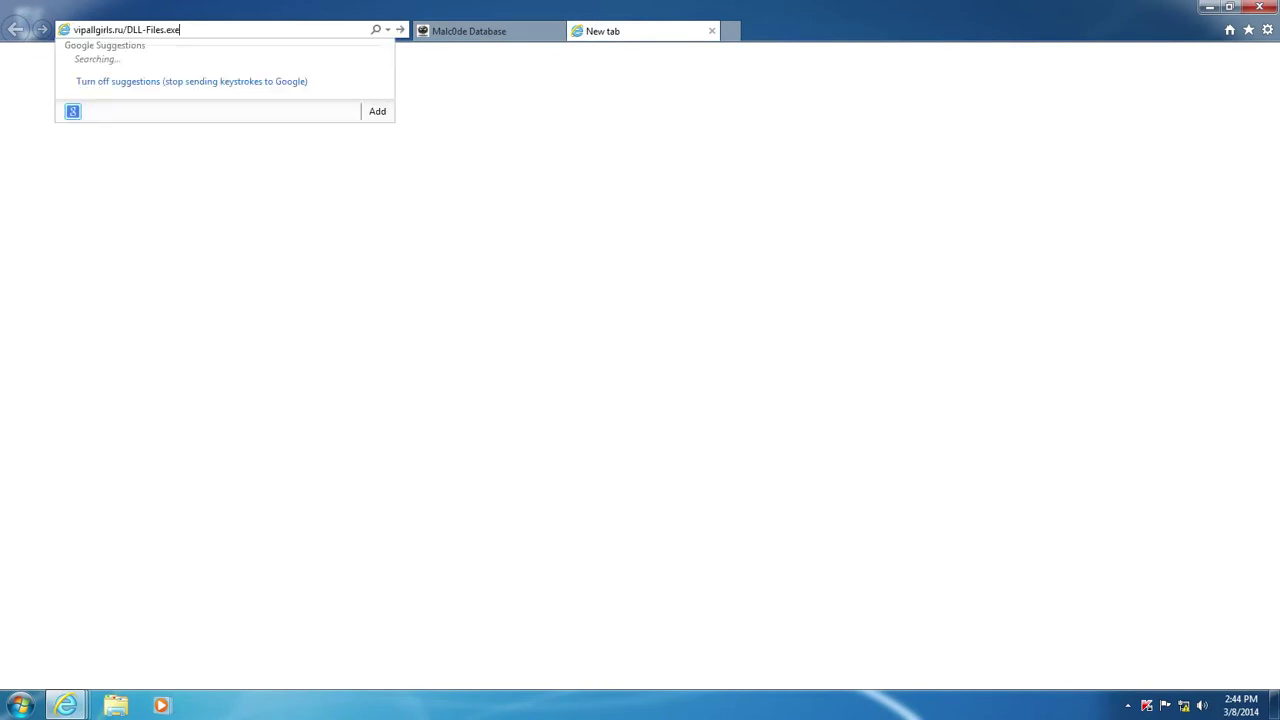
key("Return")
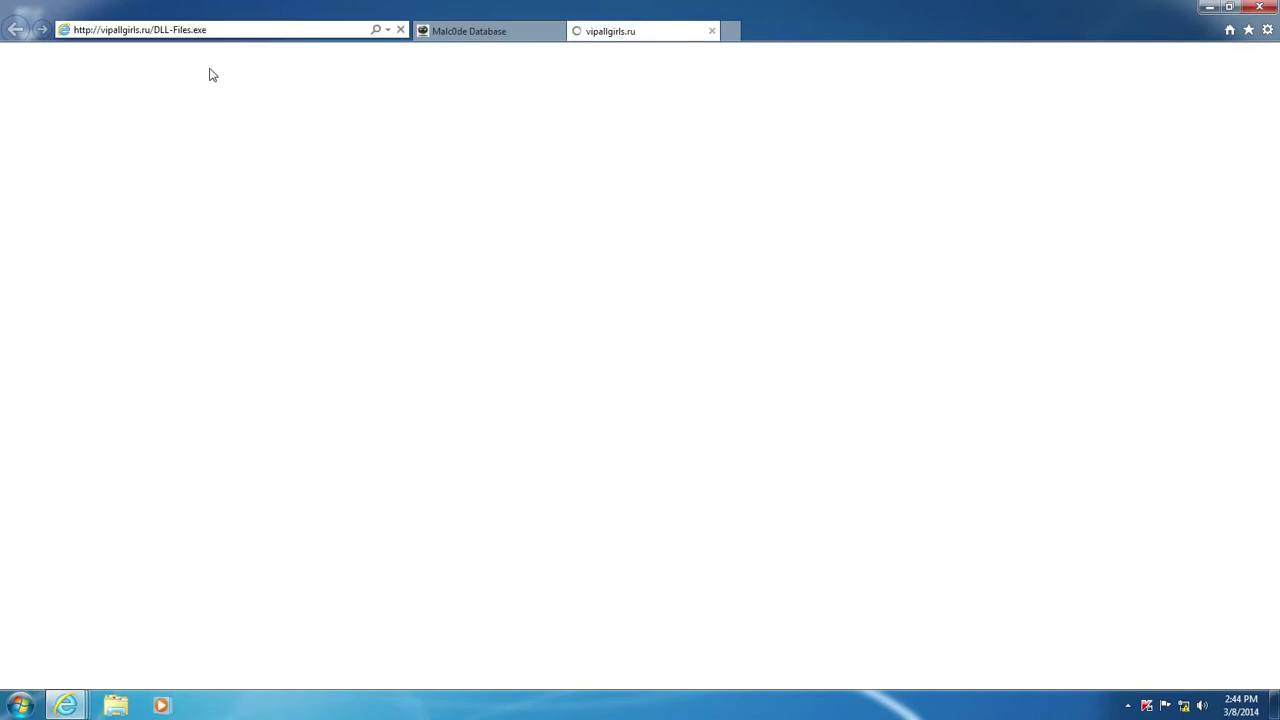
Copy the dl.downloadnuchaikainug.com/n/3.0.30/12017536/Microsoft Office 2010.exe address from the Malc0de list and try to open it in the other tab
left_click(462, 41)
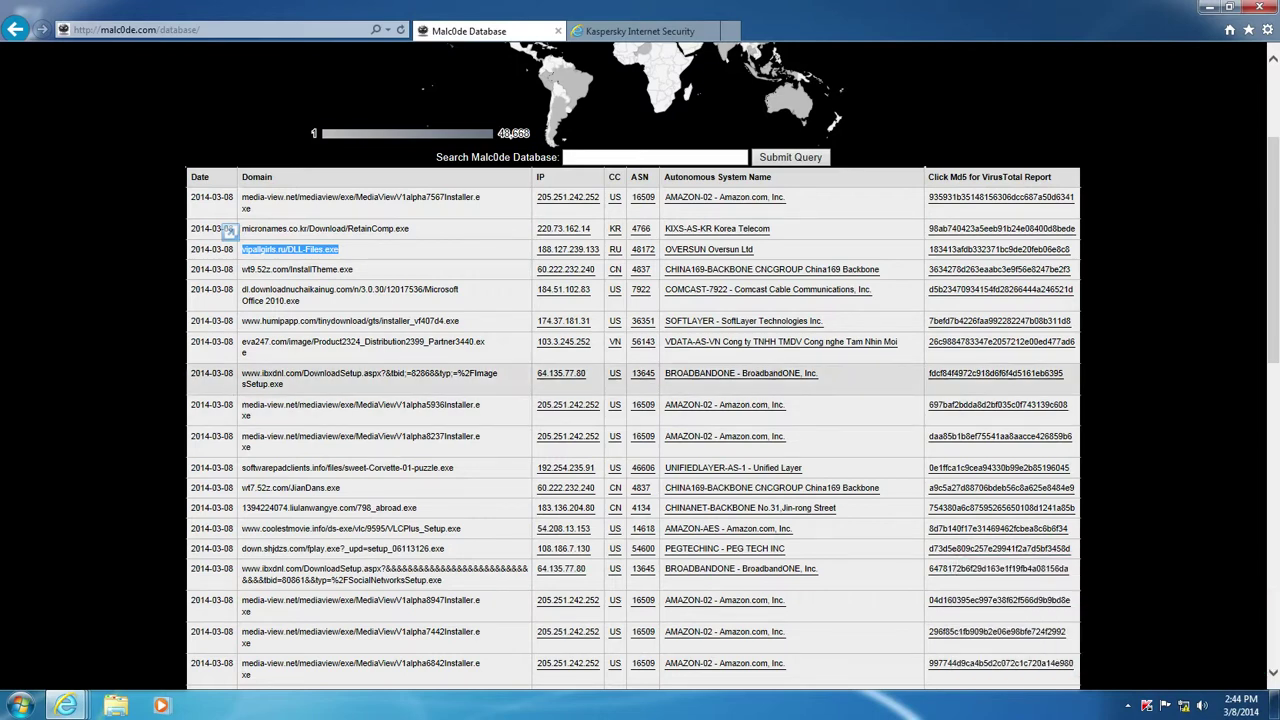
left_click_drag(307, 303, 240, 290)
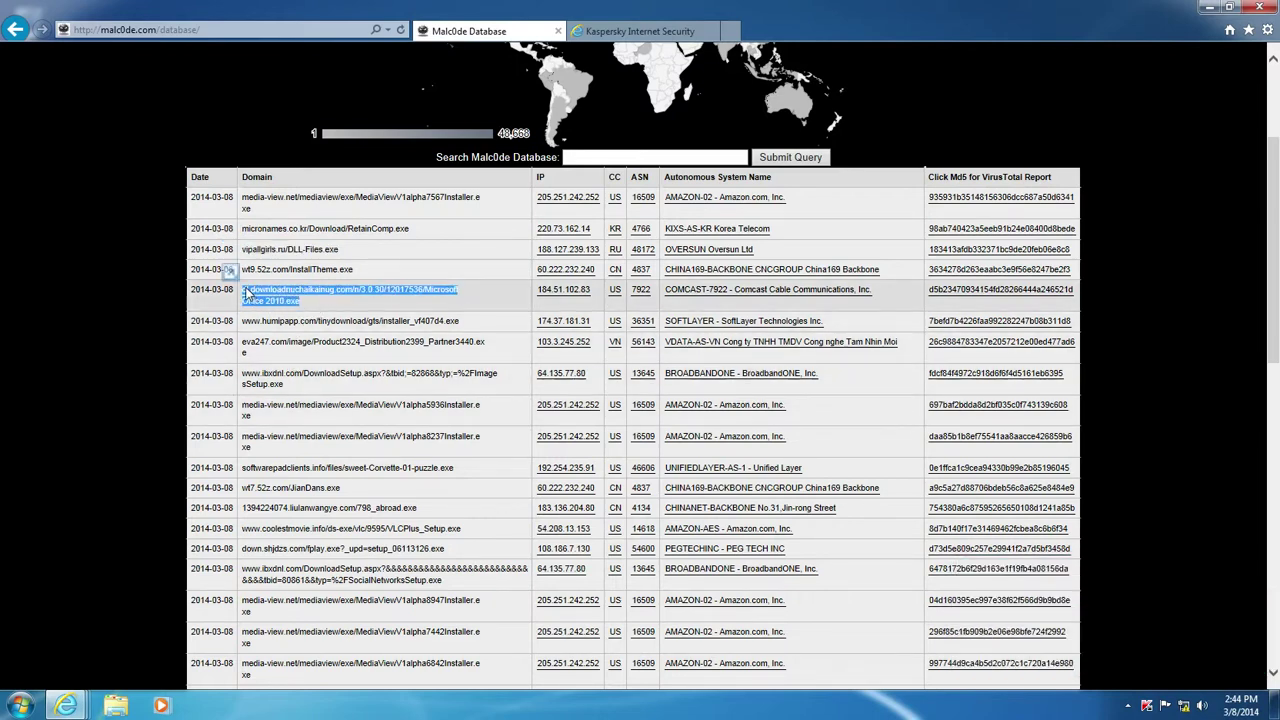
left_click(603, 33)
left_click(303, 30)
type("dl.downloadnuchaikainug.com/s.3.0.30/12017536/Microsoft Office 2010.exe")
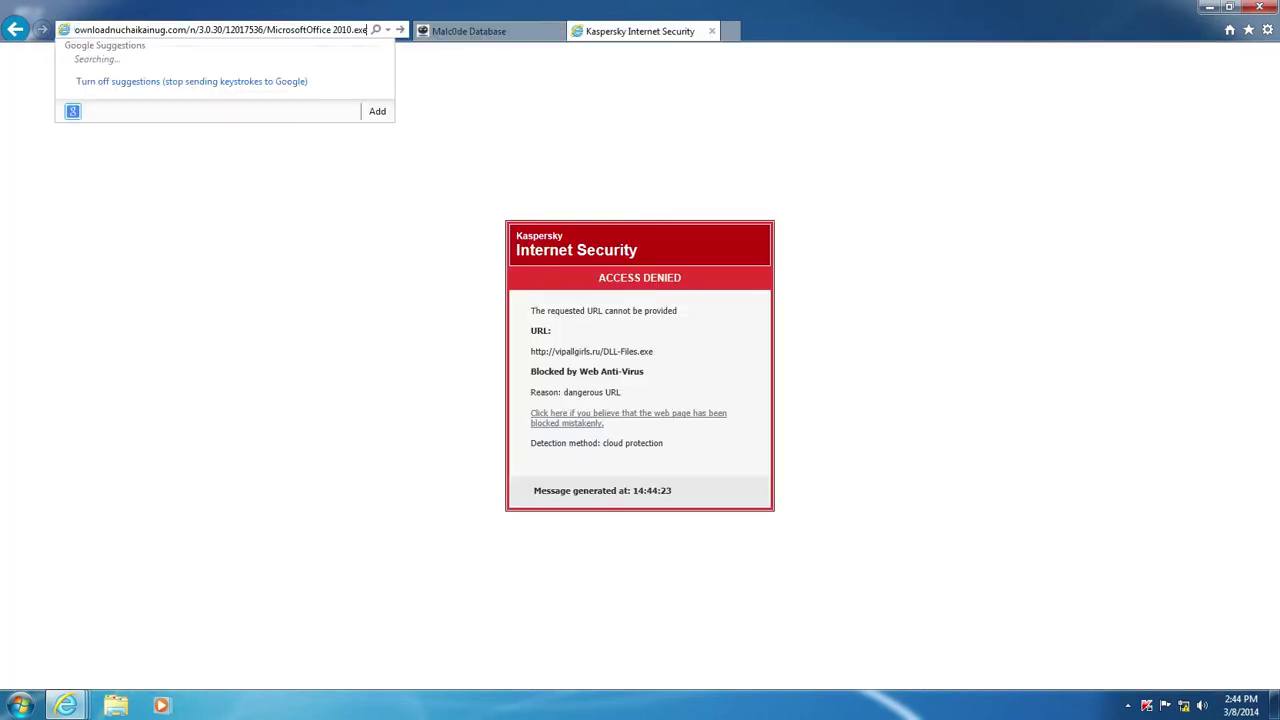
key("Return")
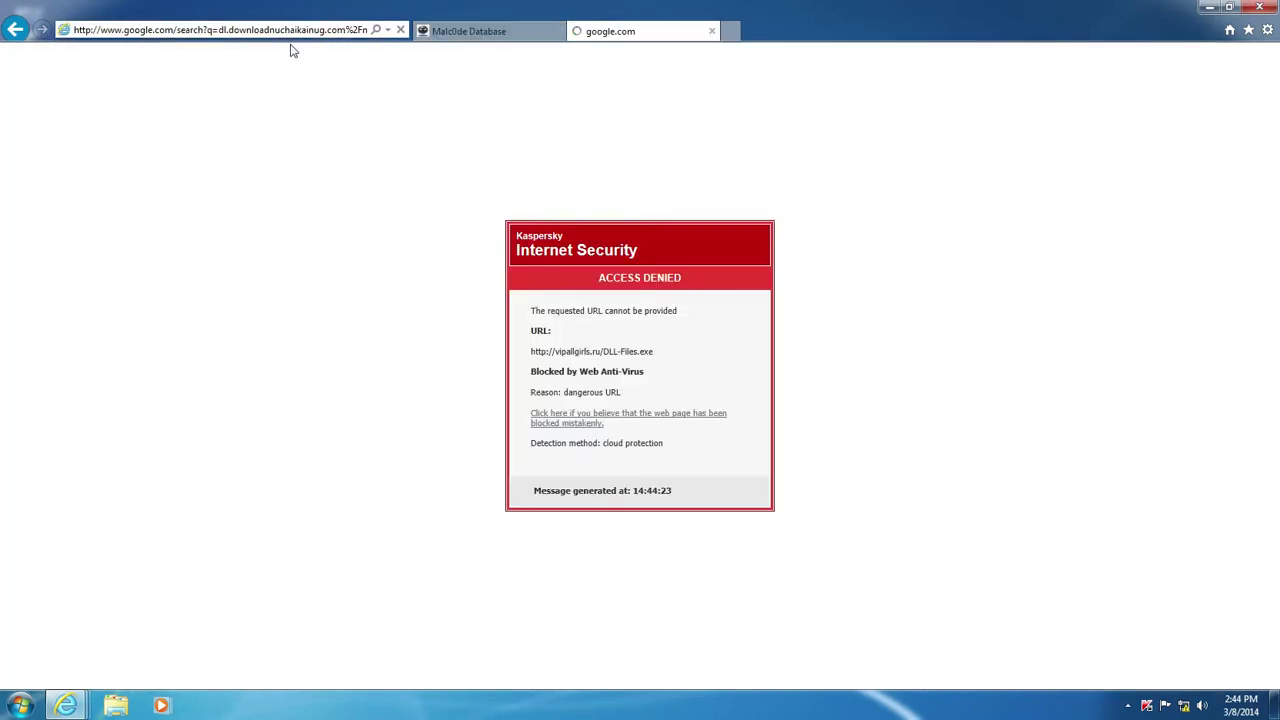
left_click(468, 31)
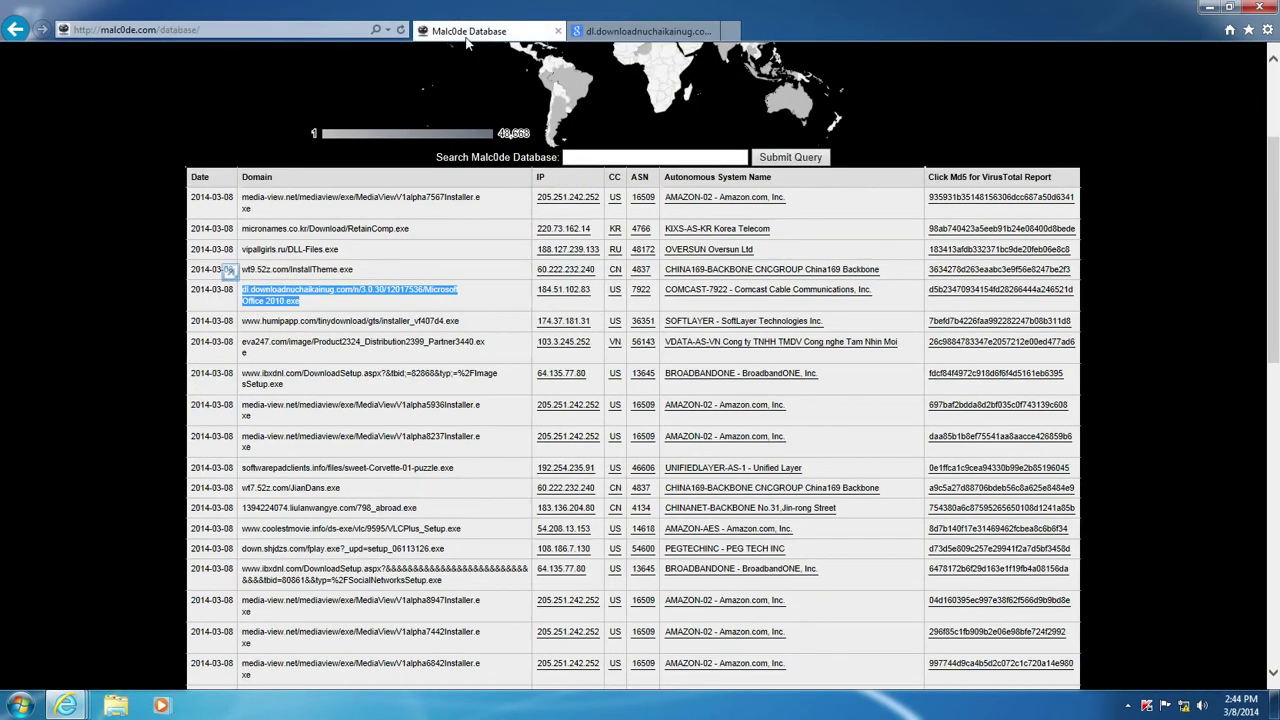
left_click_drag(470, 328, 243, 324)
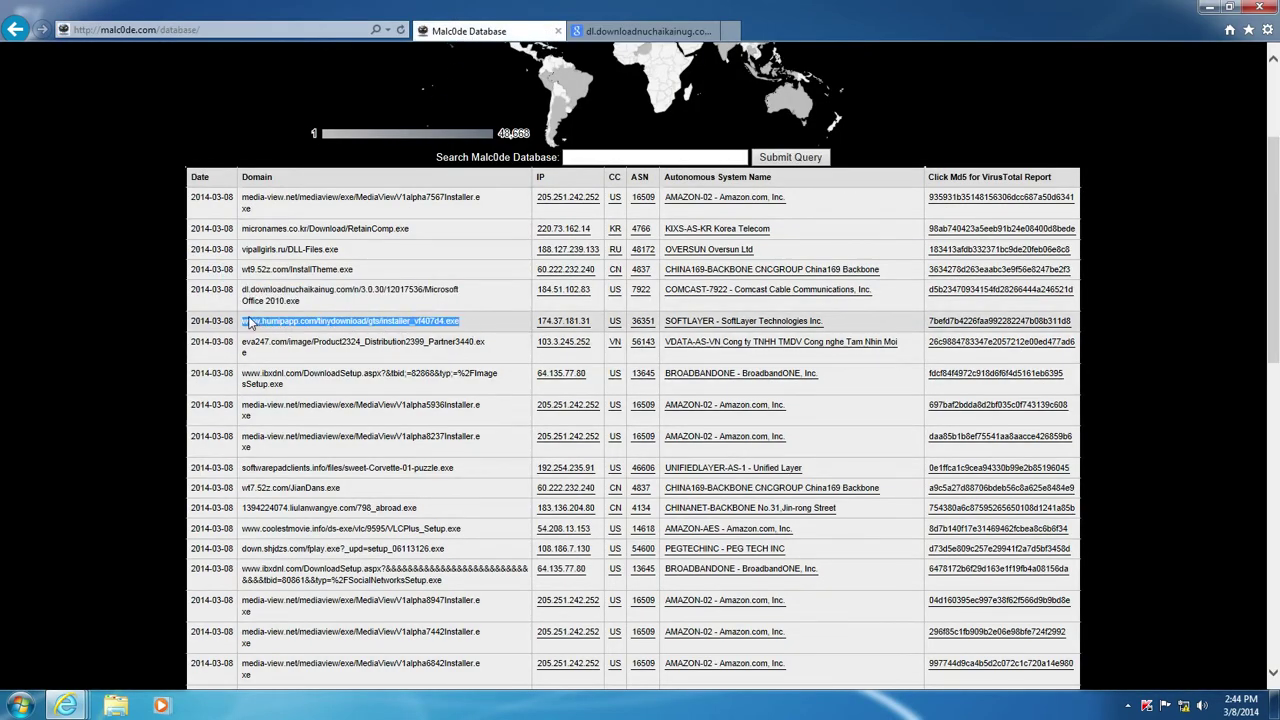
left_click(590, 32)
left_click(300, 30)
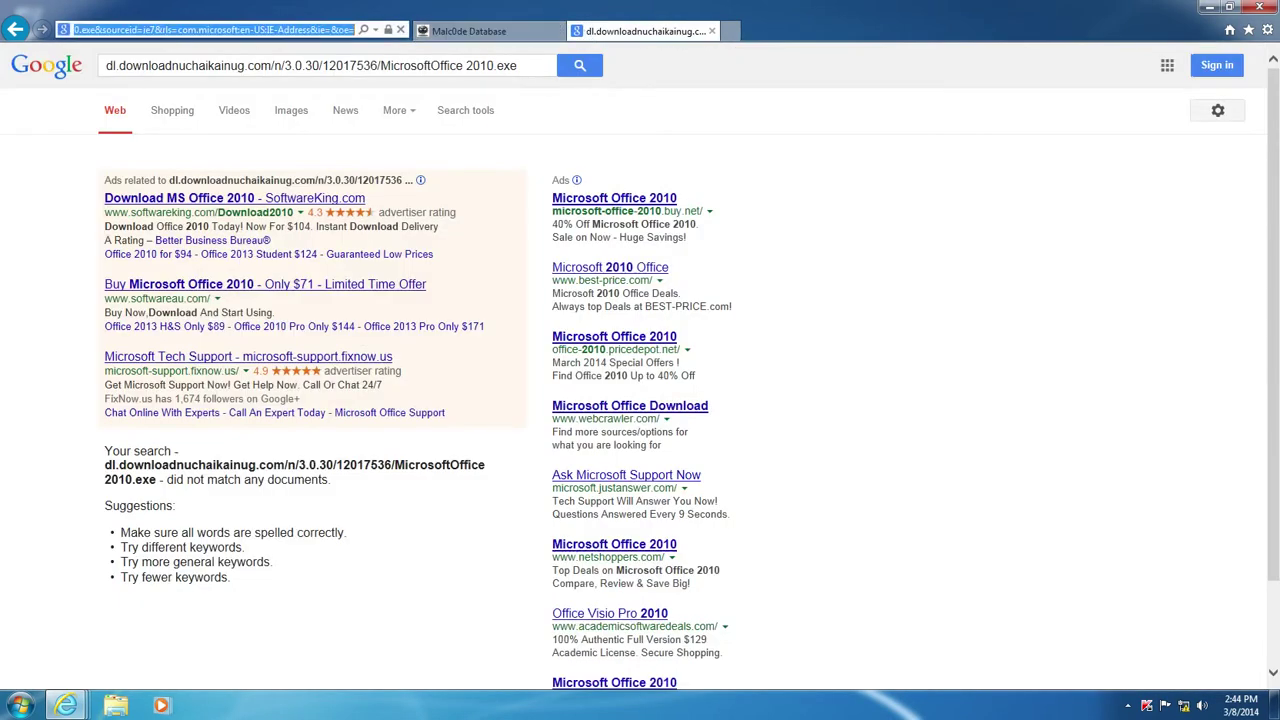
type("www.humipapp.com/tinydownload/gts/installer_vf407d4.exe")
key("Return")
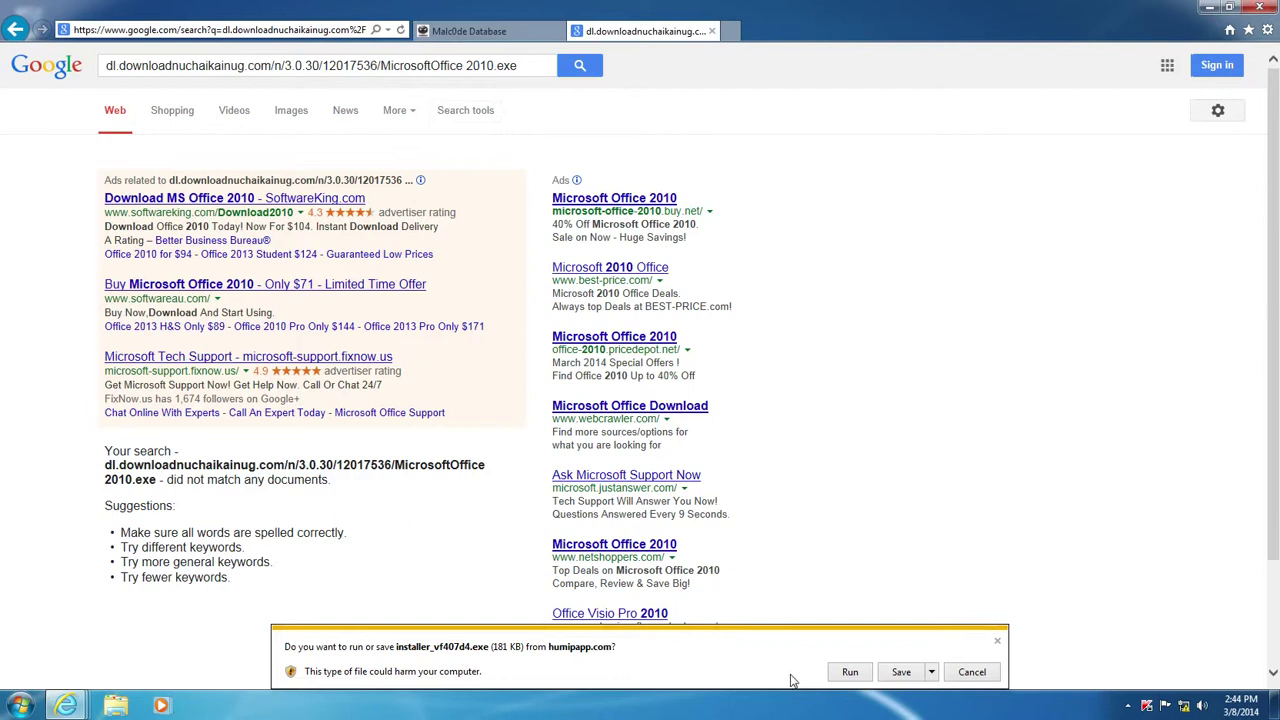
left_click(848, 681)
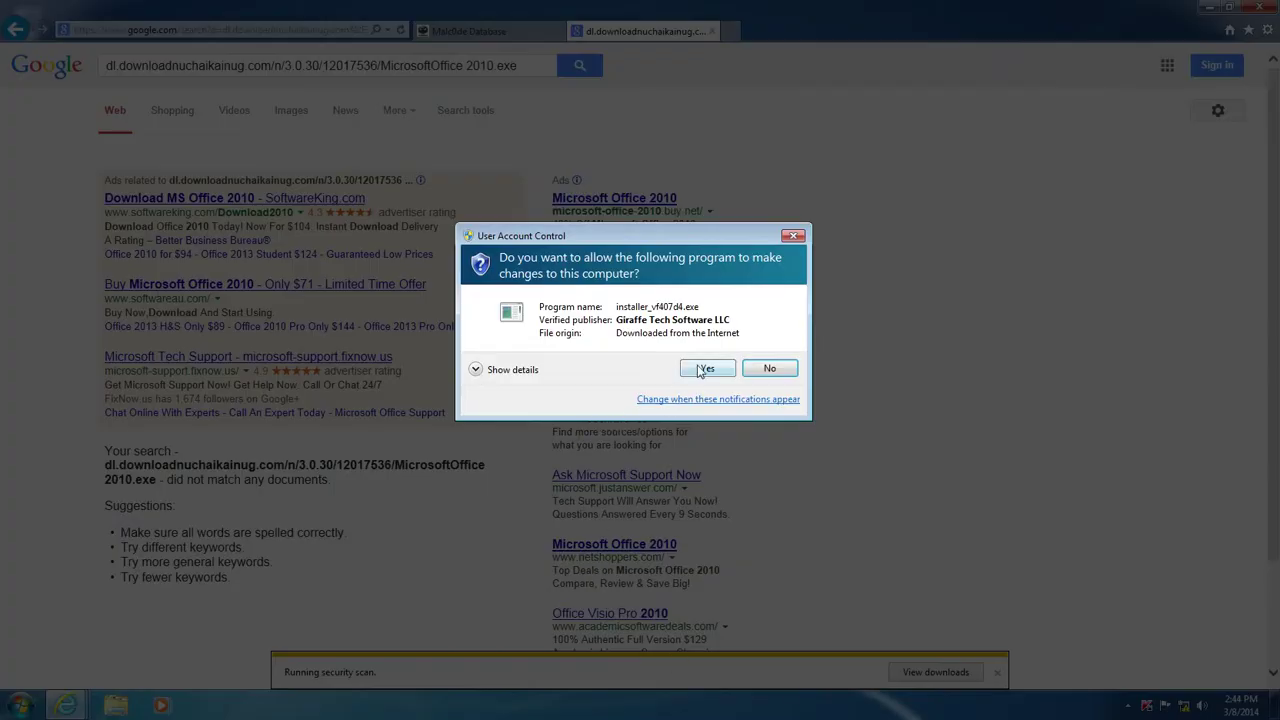
left_click(698, 367)
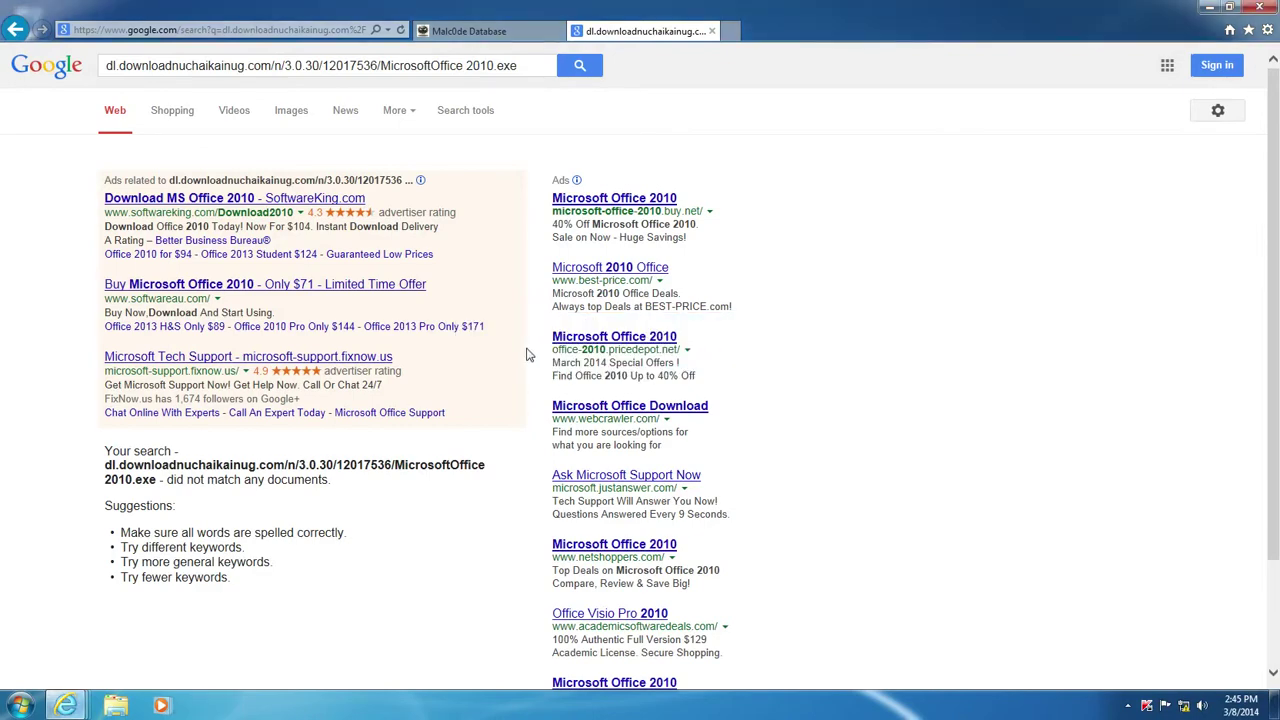
Copy the wt7.52z.com/JianDans.exe address from the Malc0de list and open it in the second tab
left_click(470, 31)
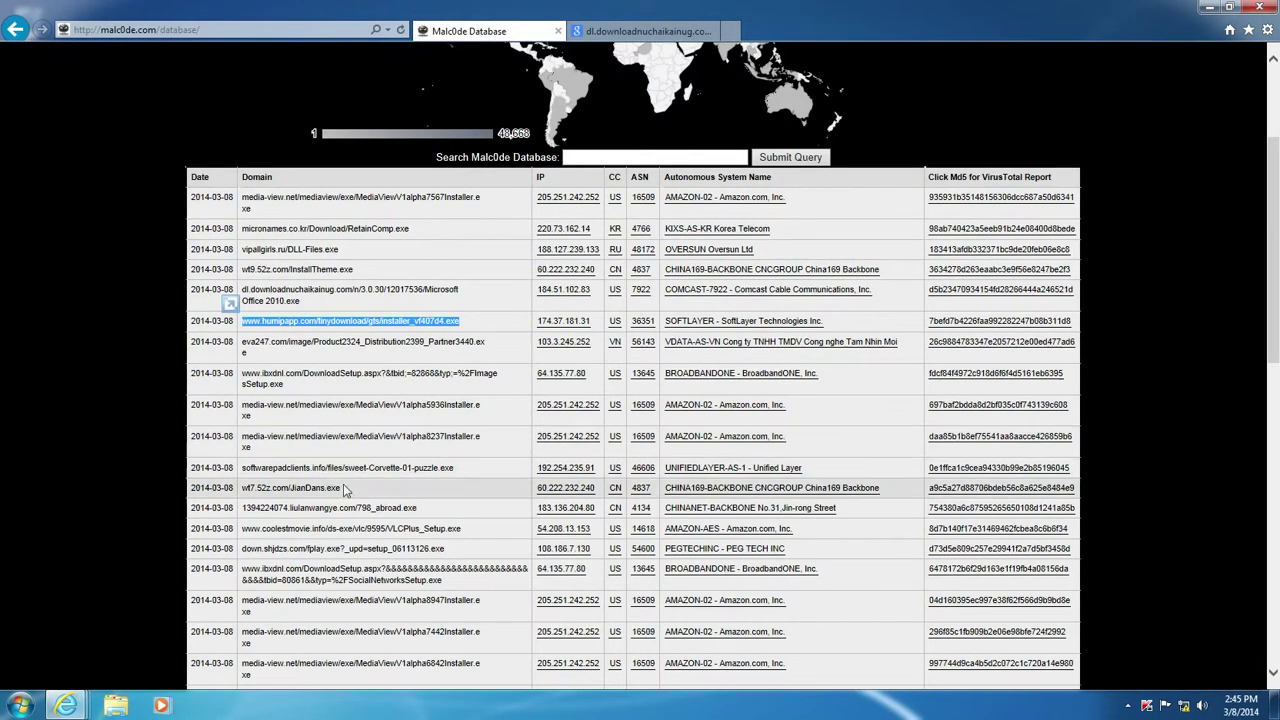
left_click_drag(343, 489, 257, 488)
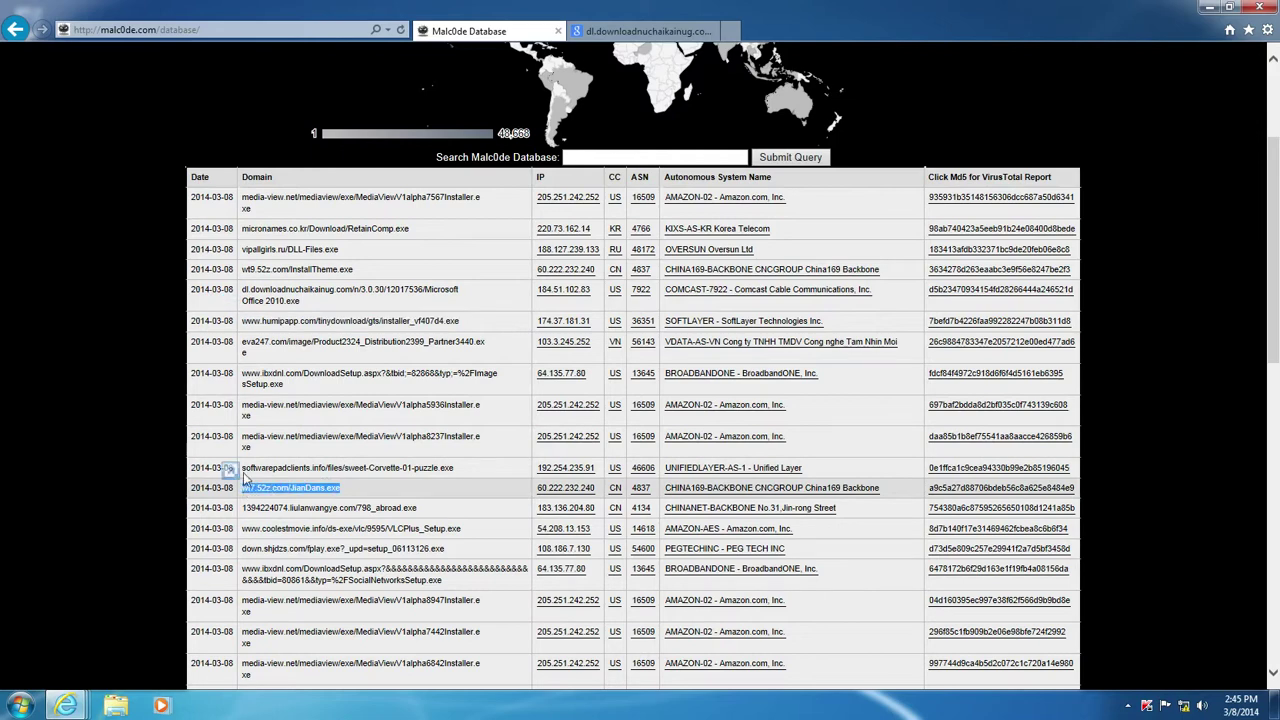
left_click(665, 31)
left_click(200, 29)
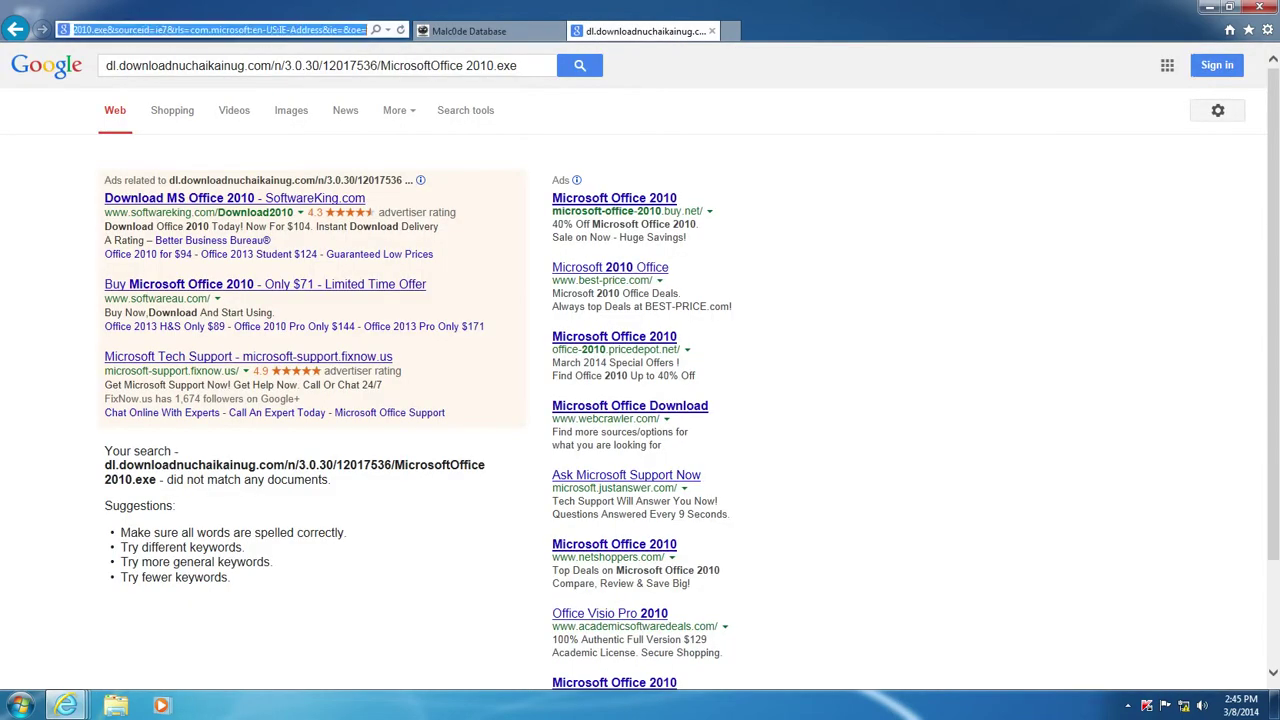
type("wt7.52z.com/JianDans.exe")
key("Return")
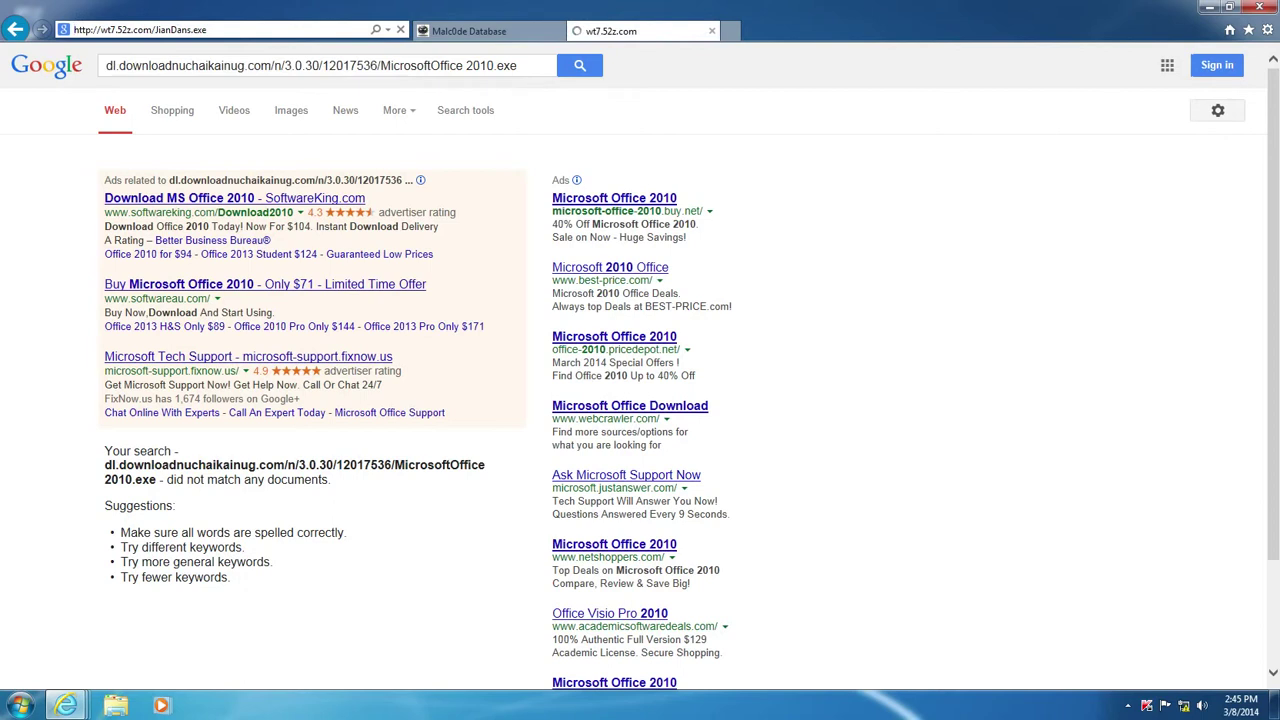
Download the blocked MediaViewV1alpha7567Installer.exe from the downloads list despite its unsafe rating
mouse_move(75, 706)
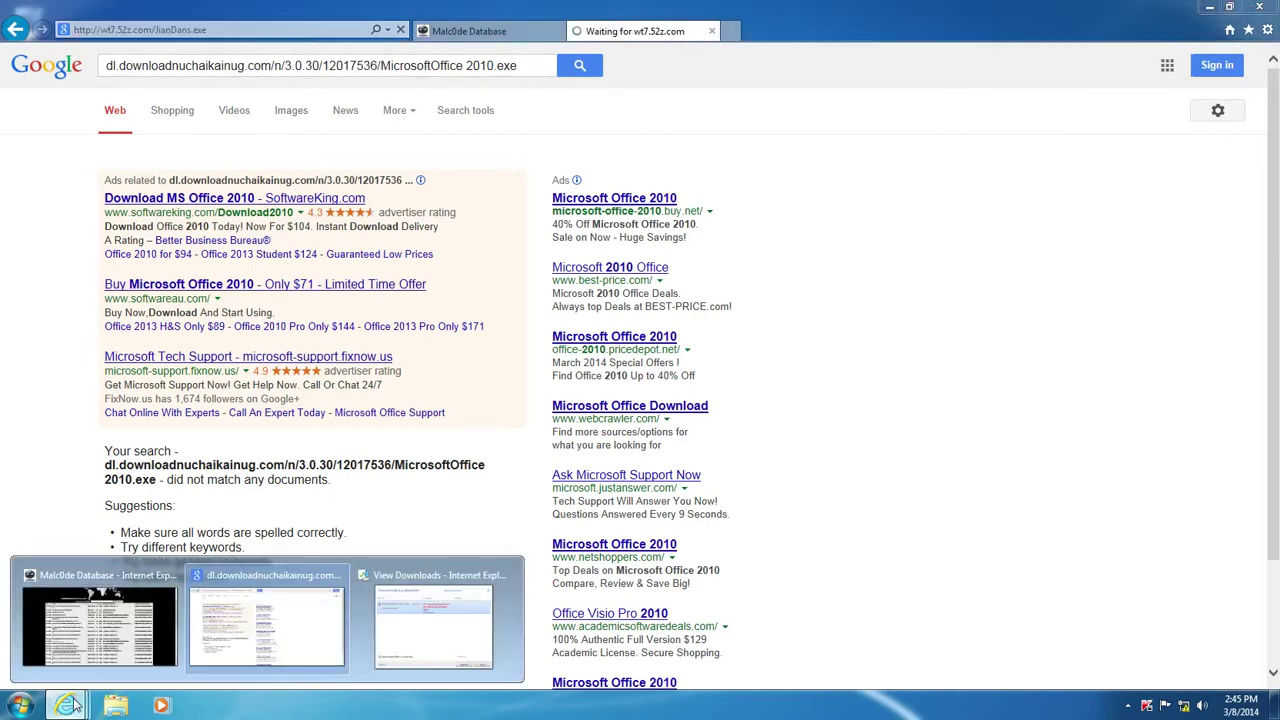
left_click(489, 602)
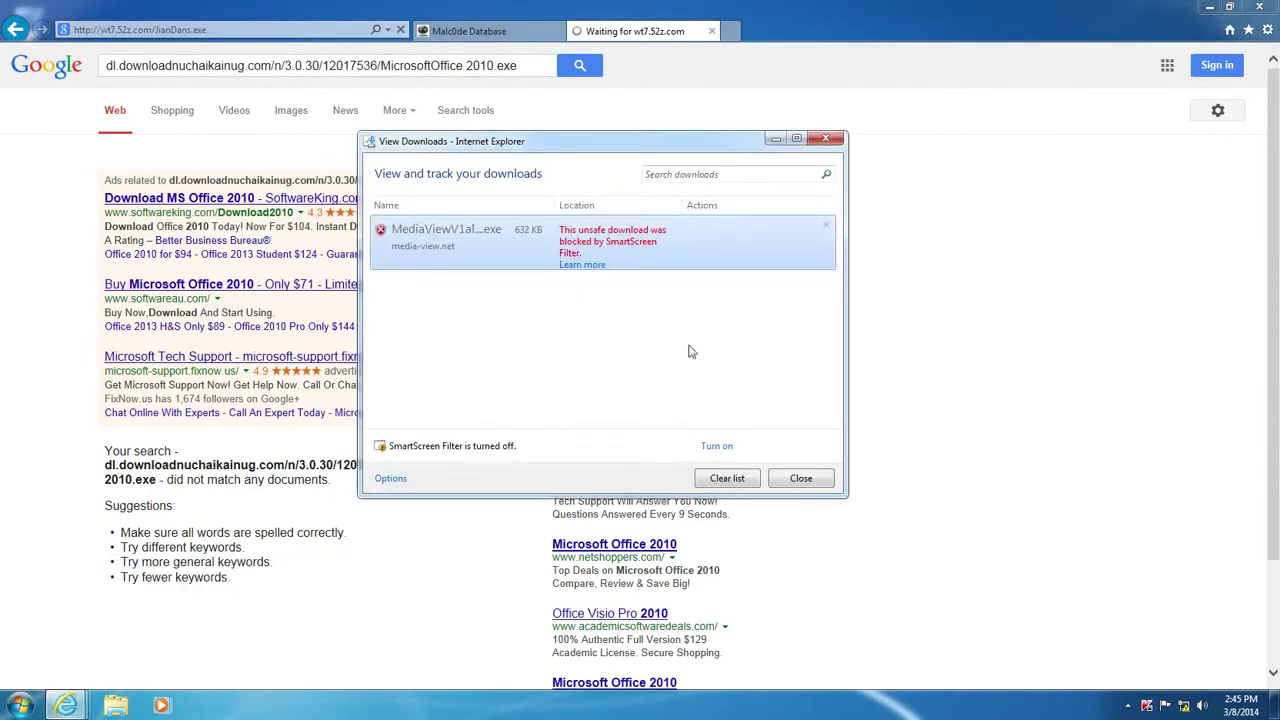
right_click(663, 255)
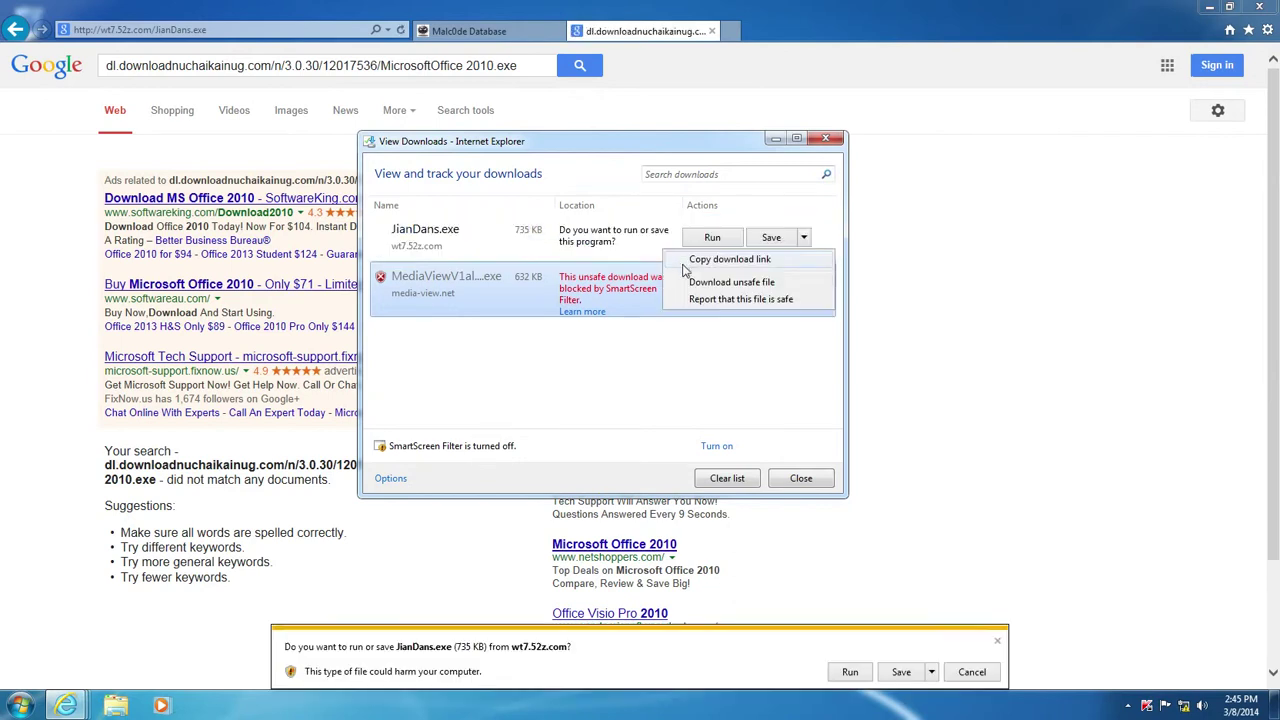
right_click(632, 292)
right_click(631, 290)
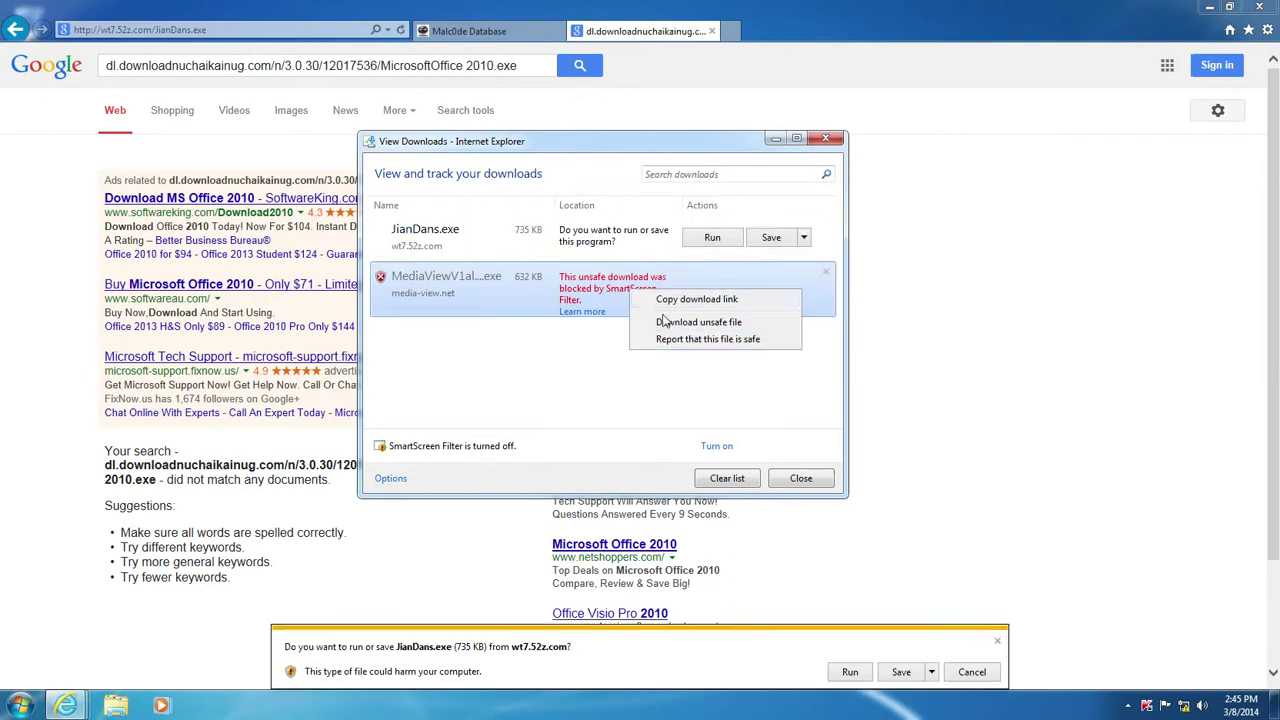
left_click(666, 321)
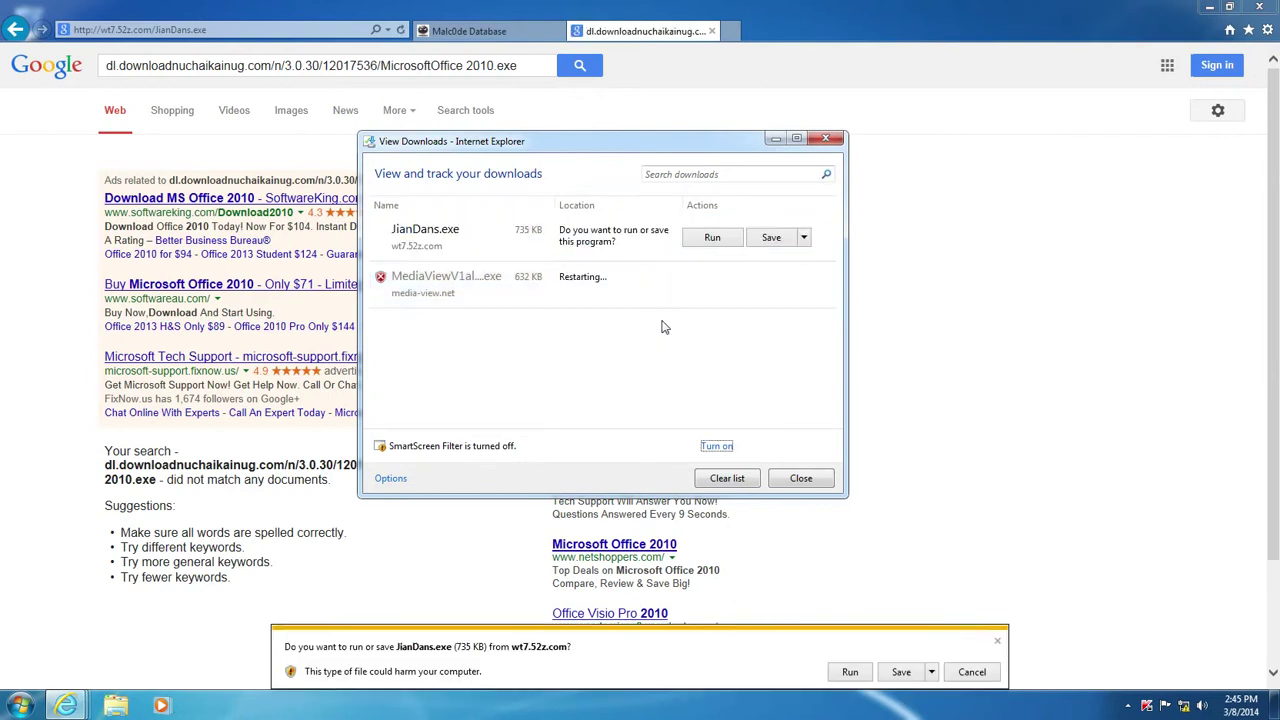
Choose to run the JianDans.exe download, and run MediaViewV1alpha7567Installer.exe anyway from the downloads list, allowing it to make changes
left_click(845, 672)
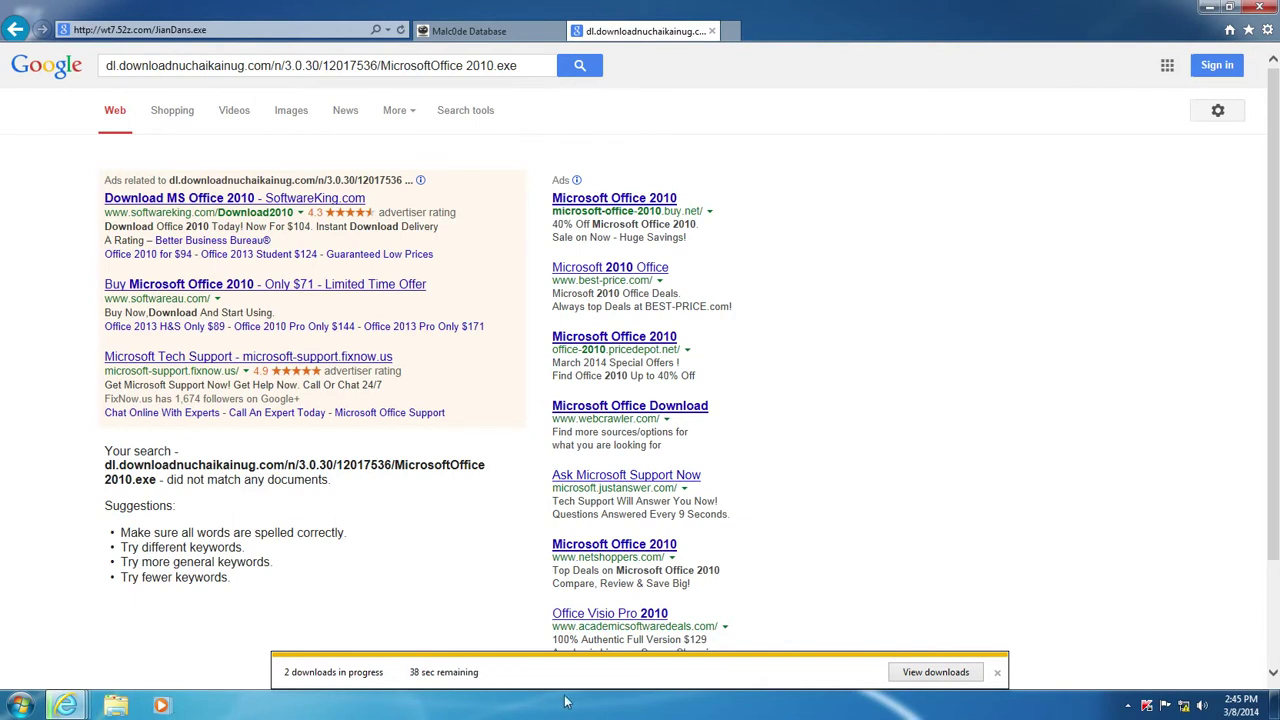
left_click(952, 676)
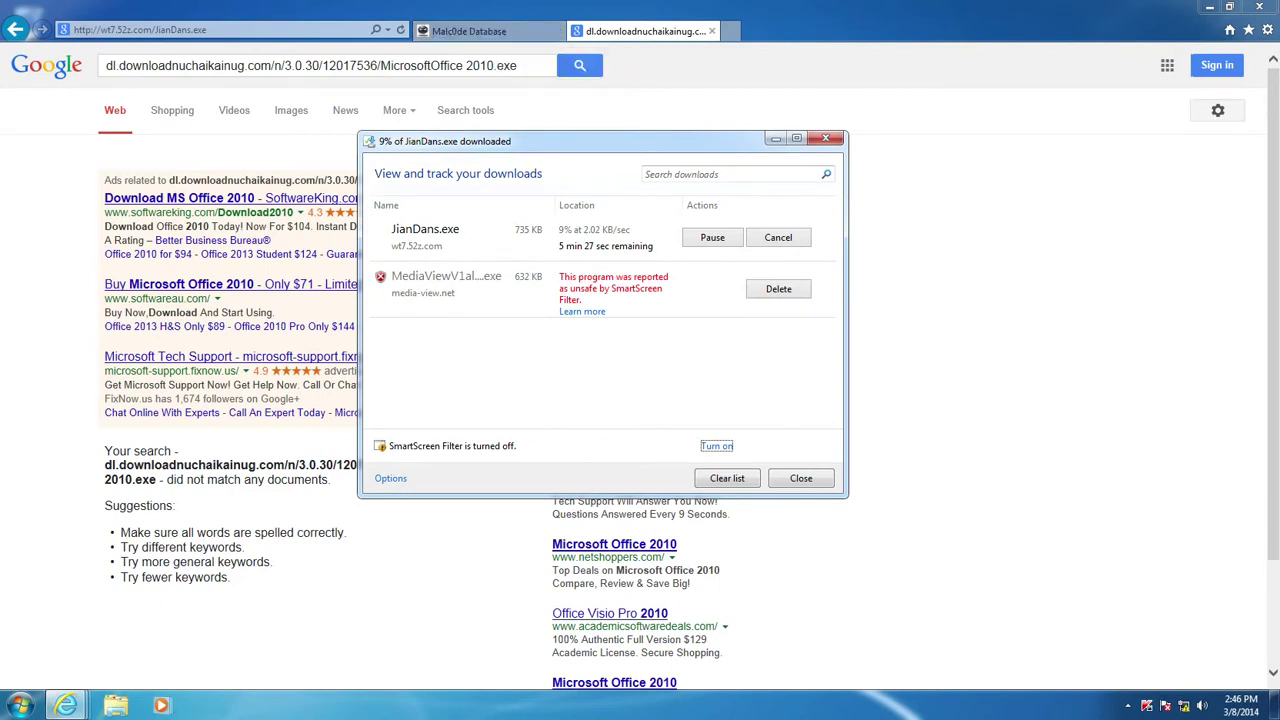
right_click(680, 294)
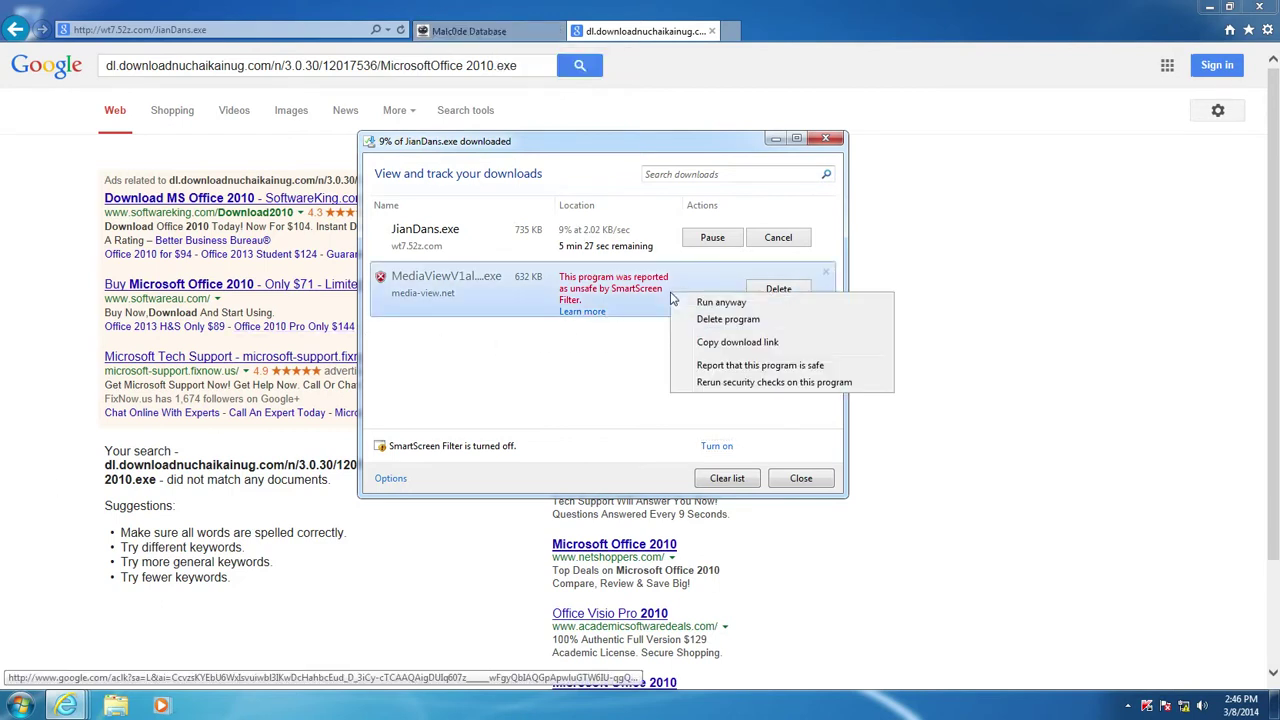
left_click(745, 303)
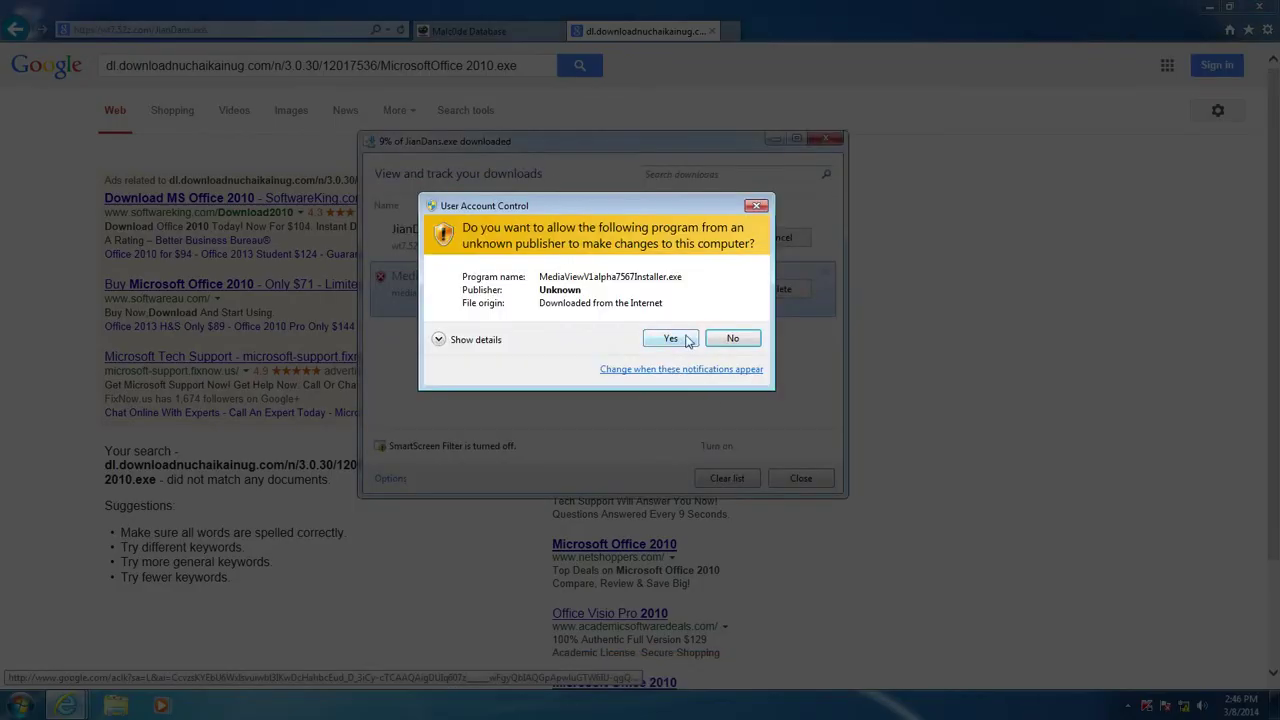
left_click(686, 337)
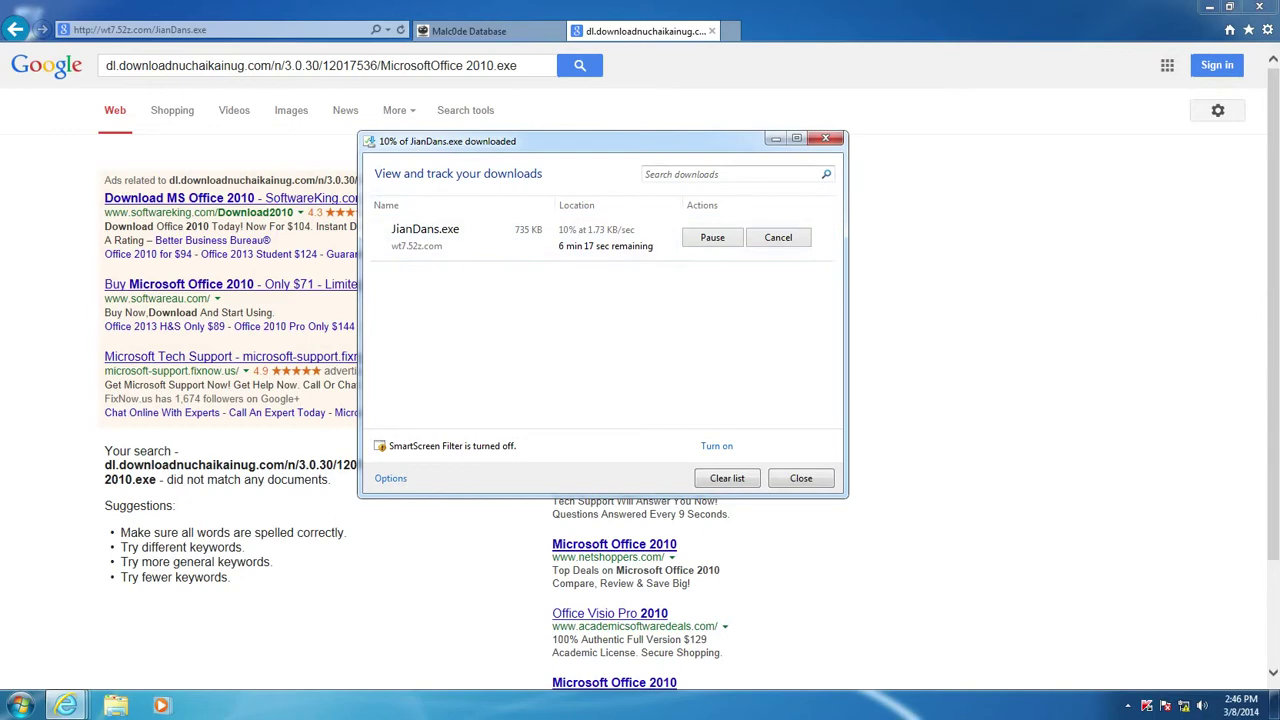
Open 1394224074.liulanwangye.com/798_abroad.exe from the Malc0de list in the second tab and choose to run the download
left_click(528, 31)
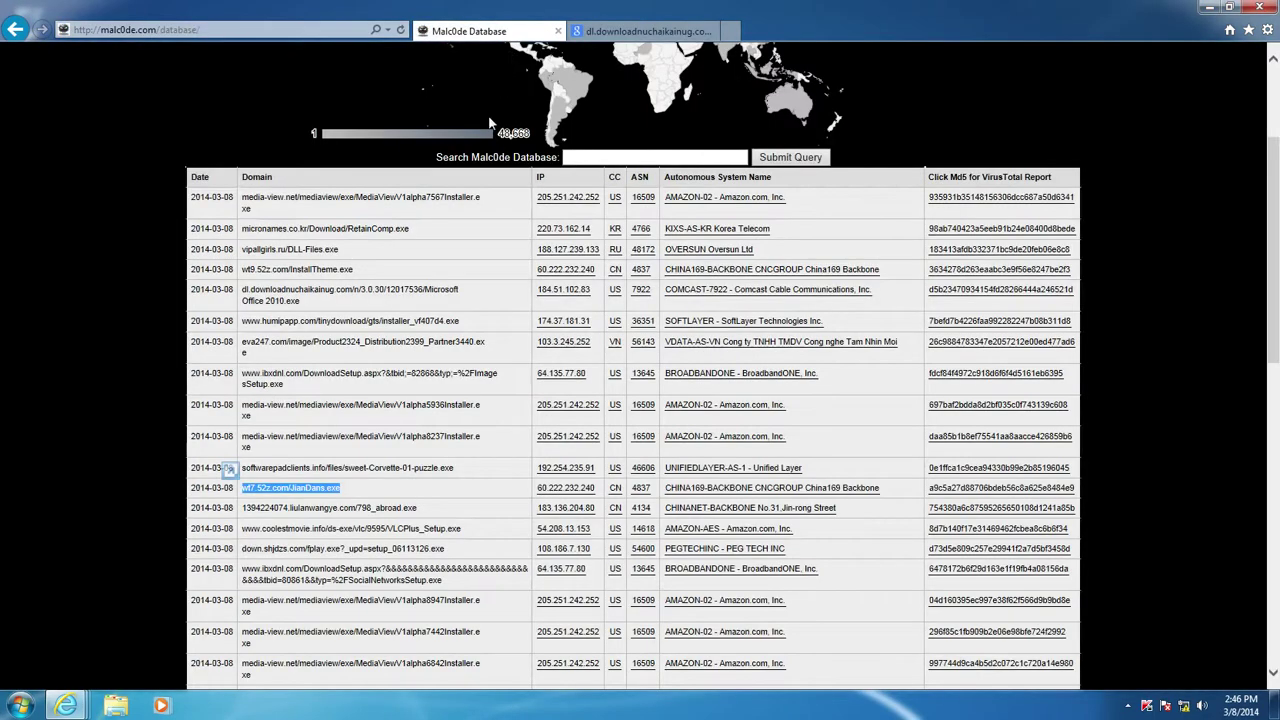
scroll(553, 45, "down", 2)
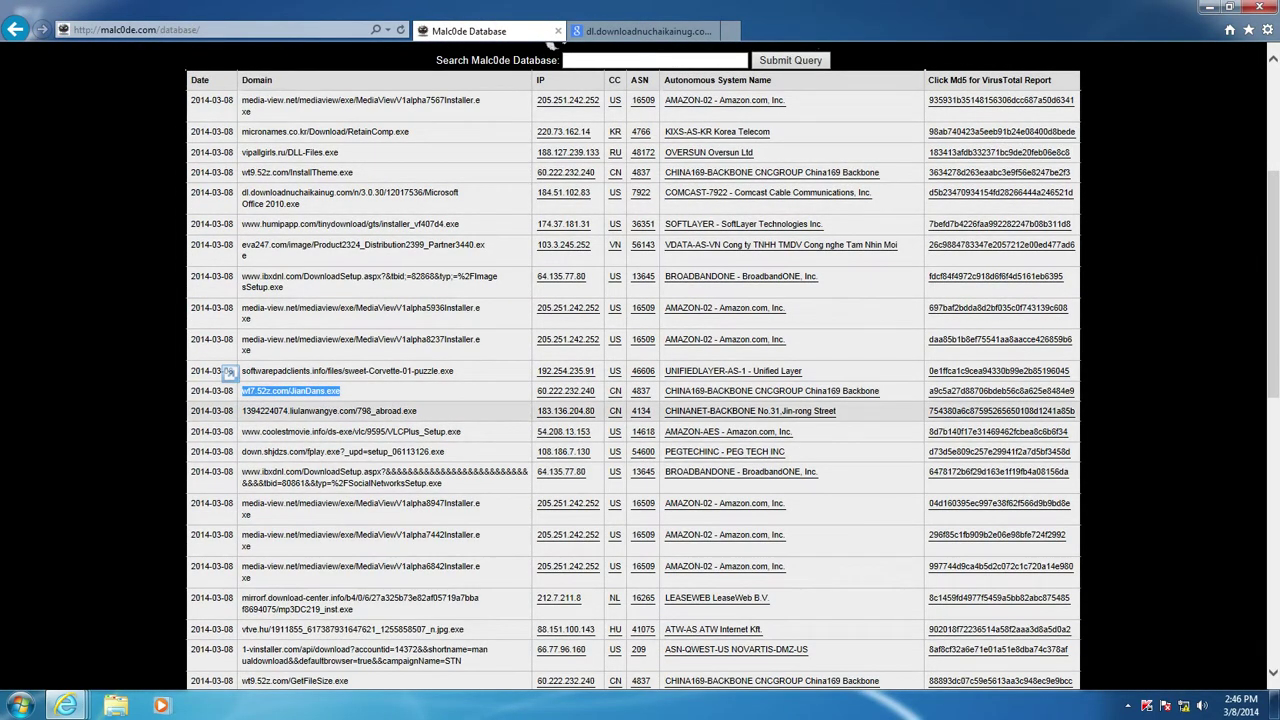
left_click_drag(418, 411, 248, 411)
key("ctrl+c")
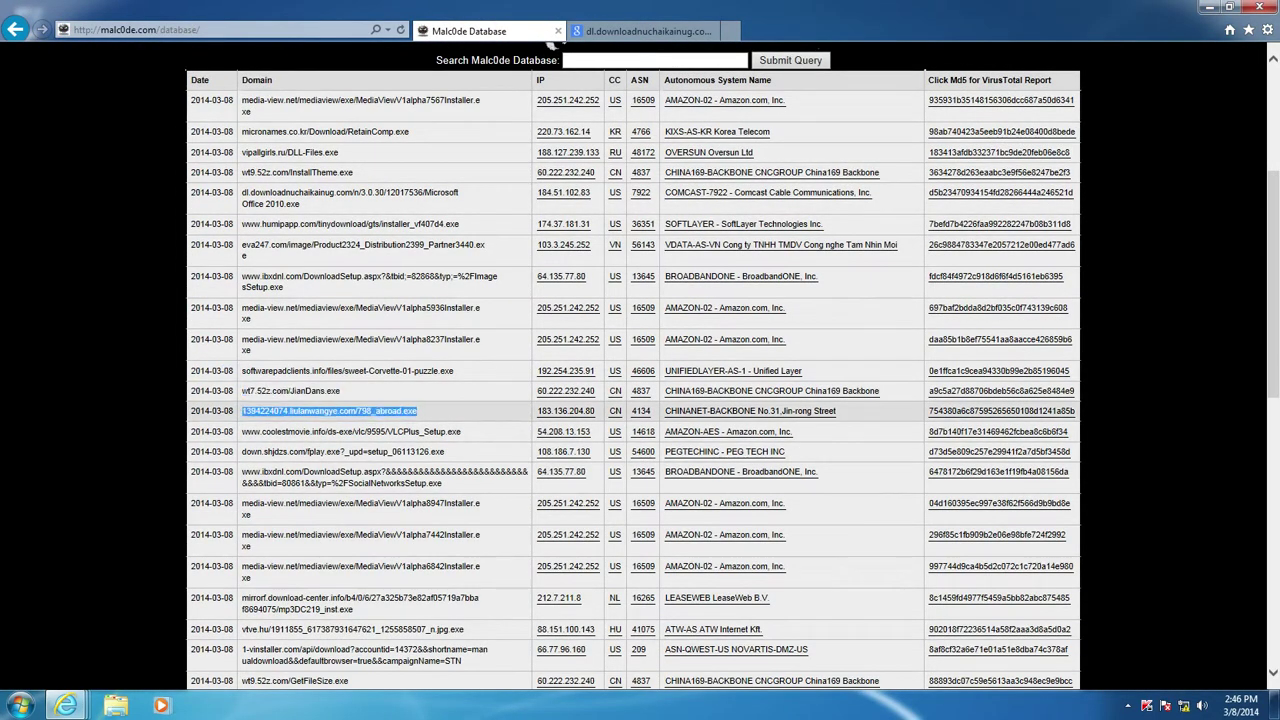
left_click(657, 31)
left_click(263, 31)
key("ctrl+v")
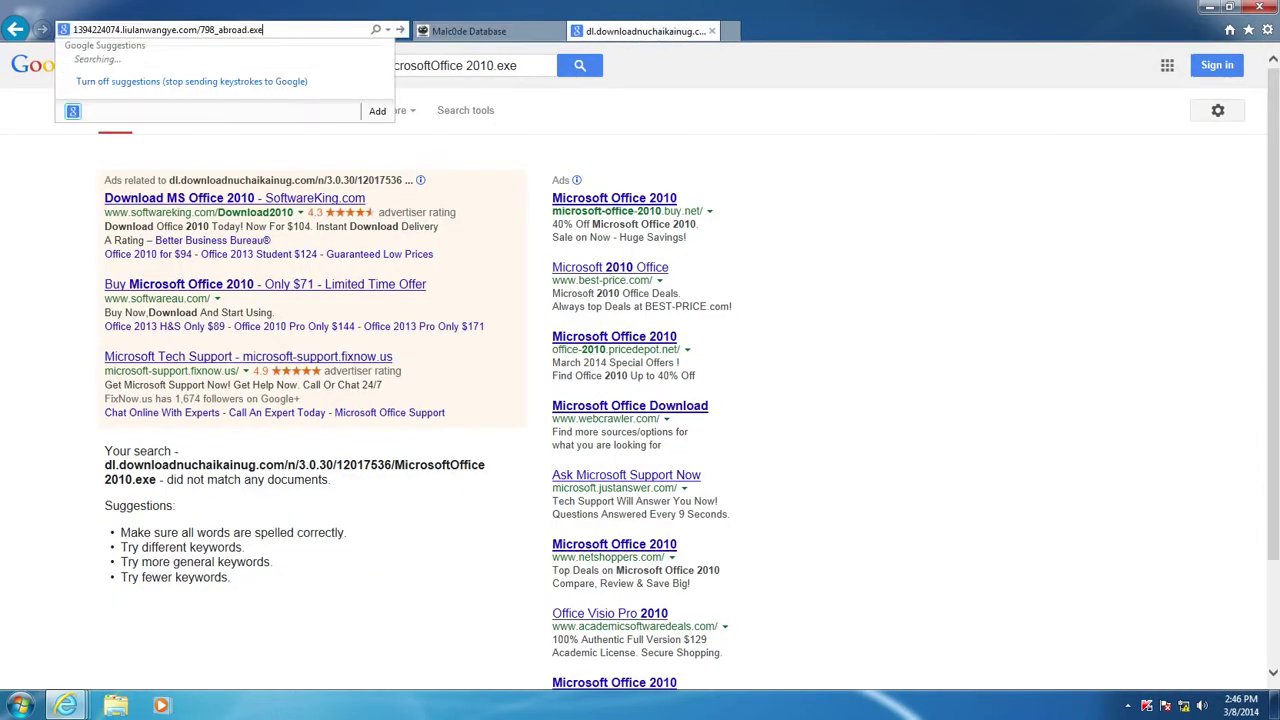
key("Return")
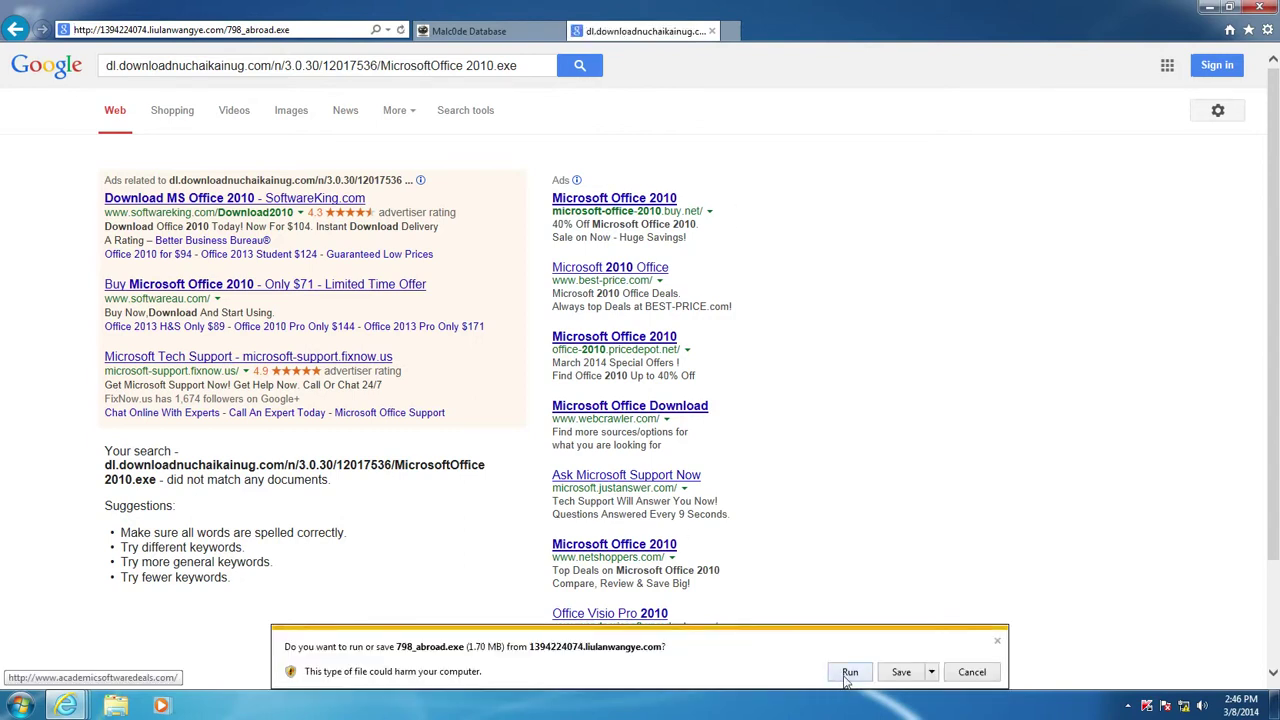
left_click(849, 672)
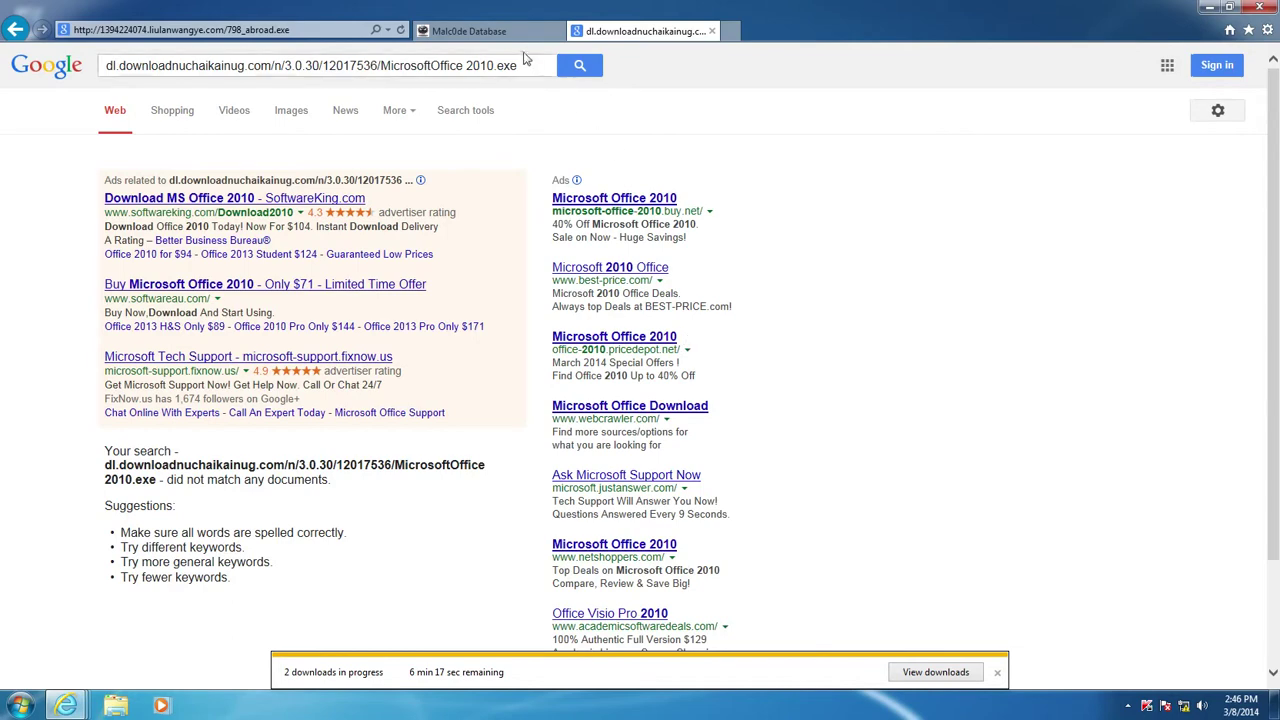
Load malwareblacklist.com in the Malc0de Database tab and enter the site's list of malicious URLs
left_click(480, 31)
left_click(140, 29)
type("ma")
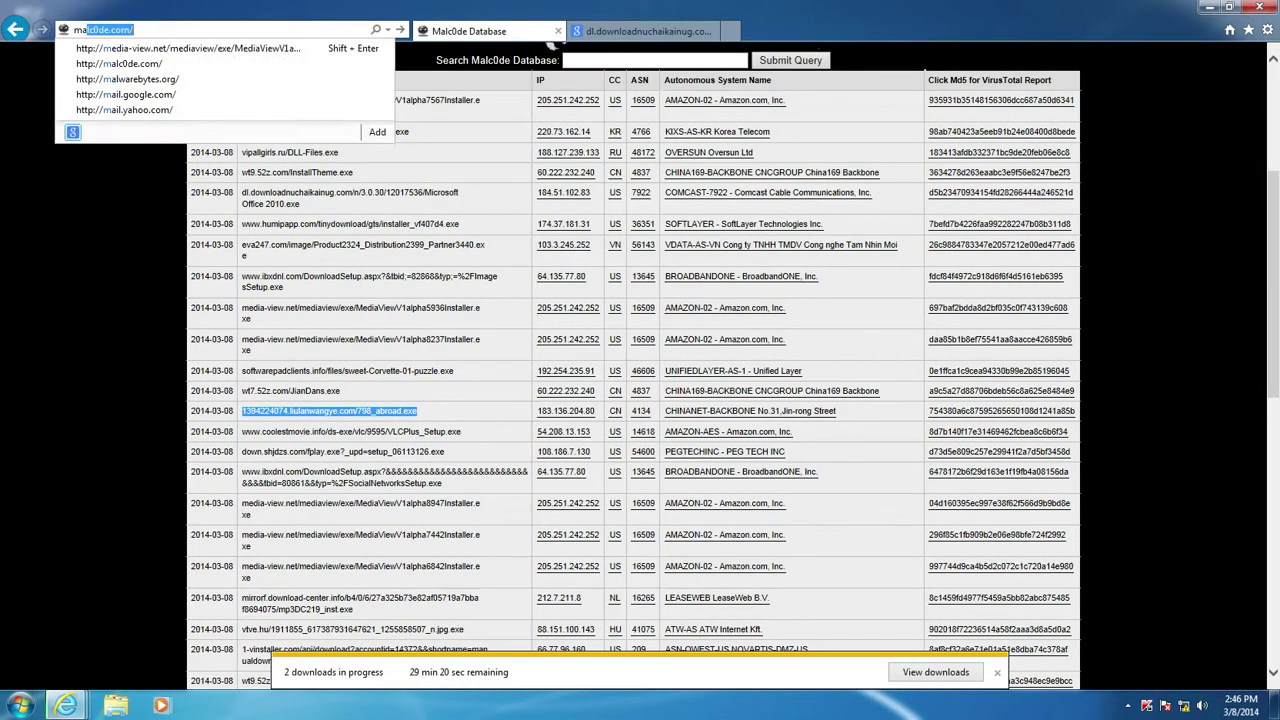
type("l")
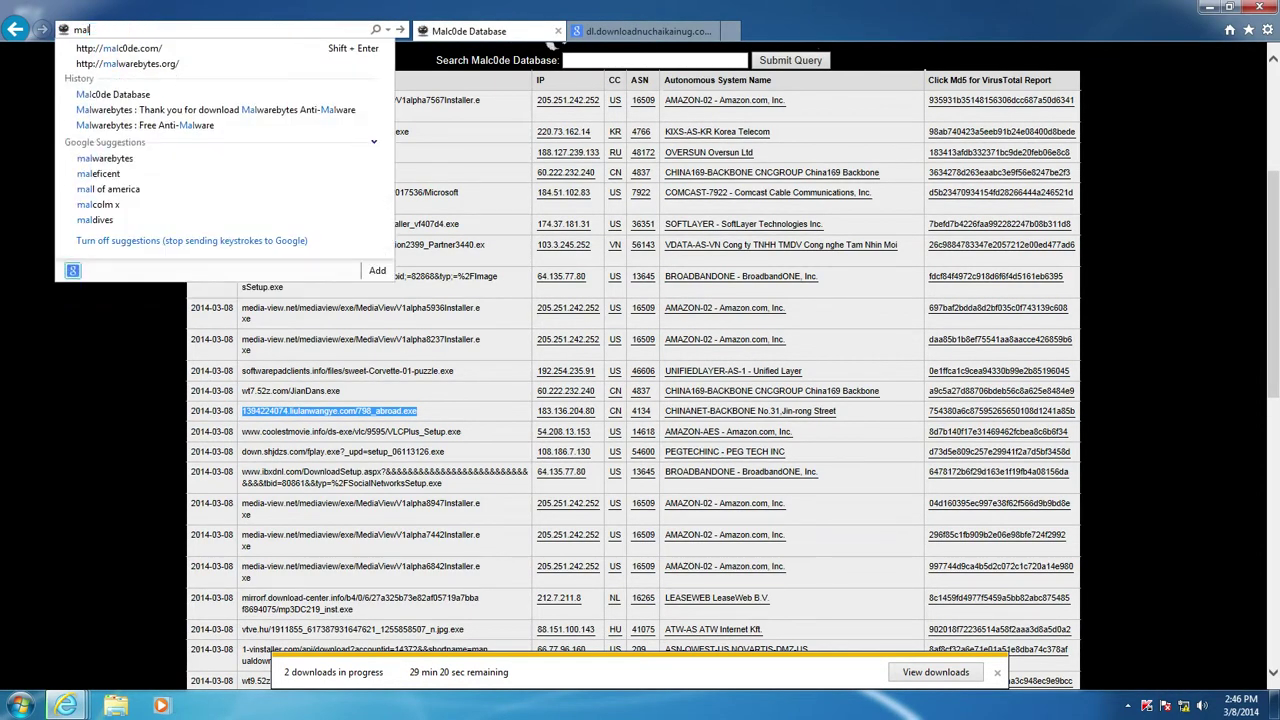
type("warebla")
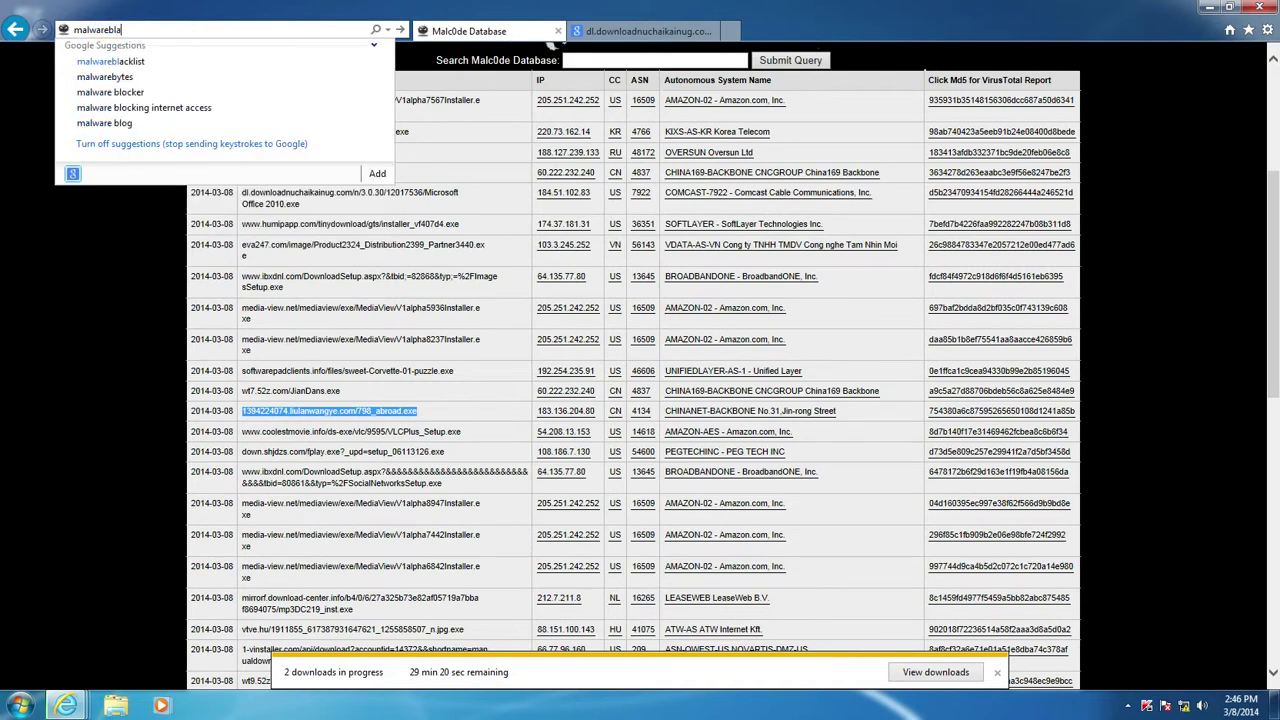
type("cklist.com")
key("Return")
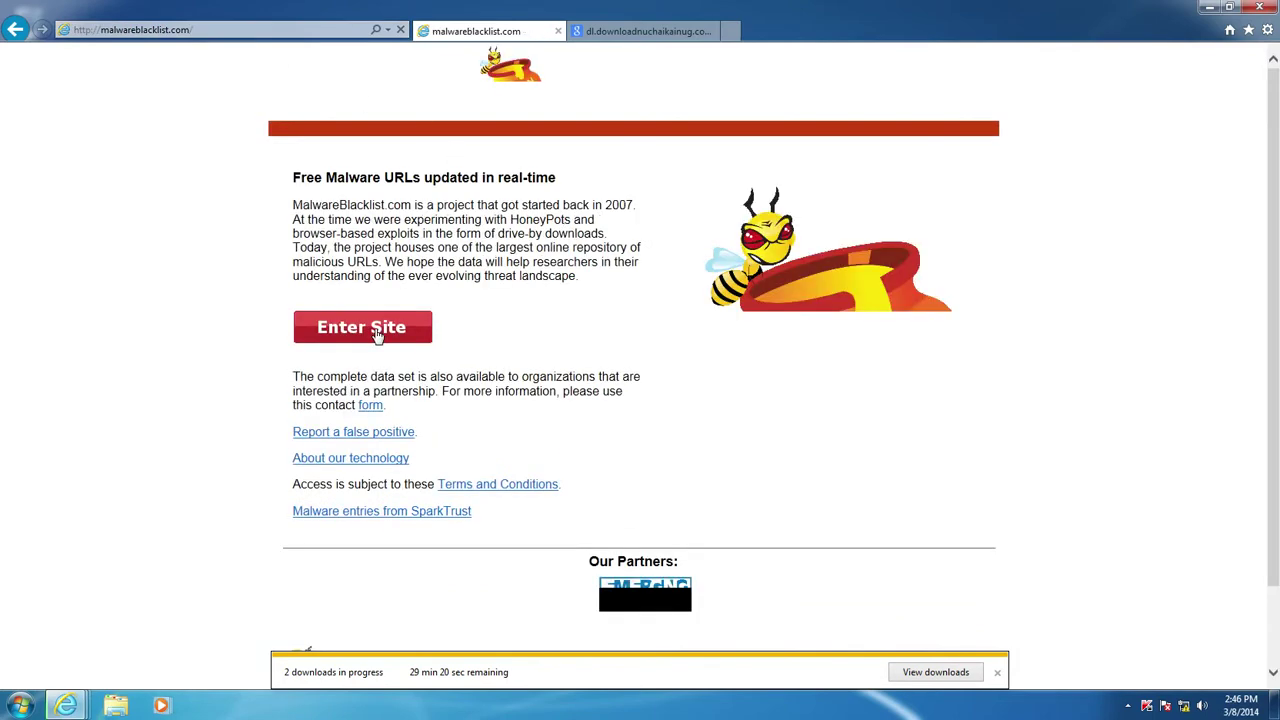
left_click(380, 332)
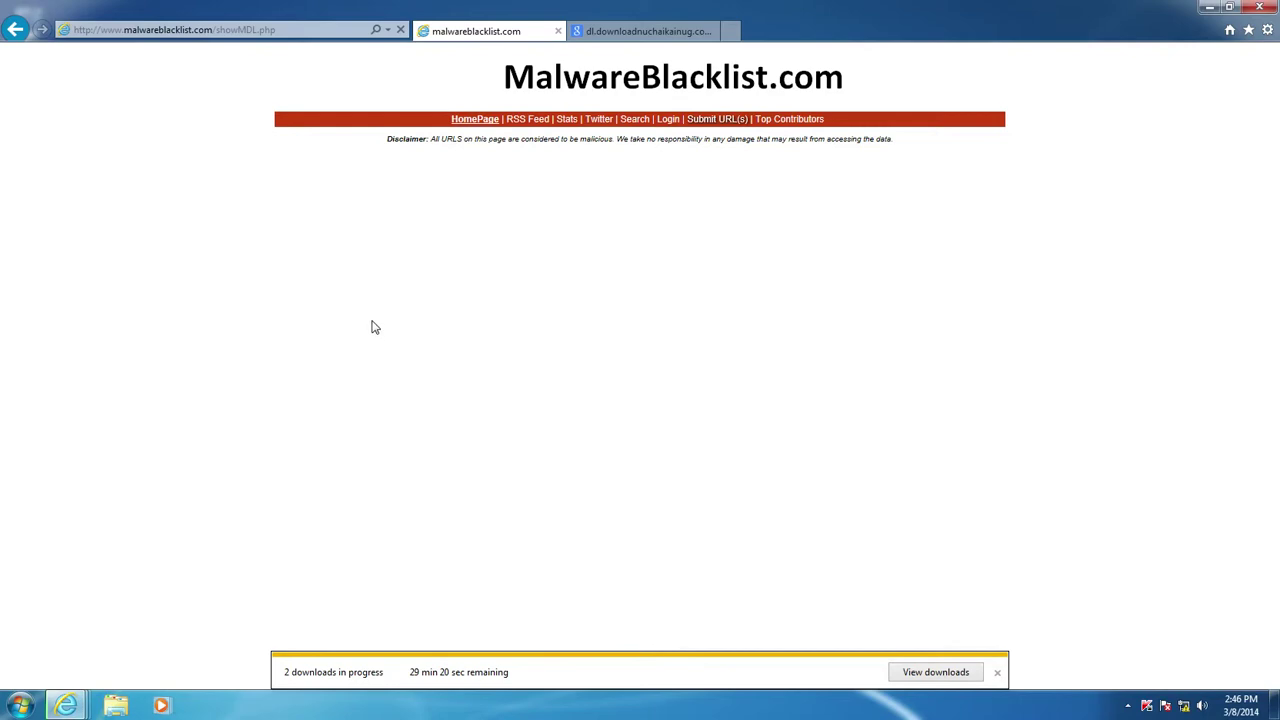
Copy the veblen.ca/bt.exe address from the MalwareBlacklist list and open it in the second tab
scroll(512, 378, "down", 2)
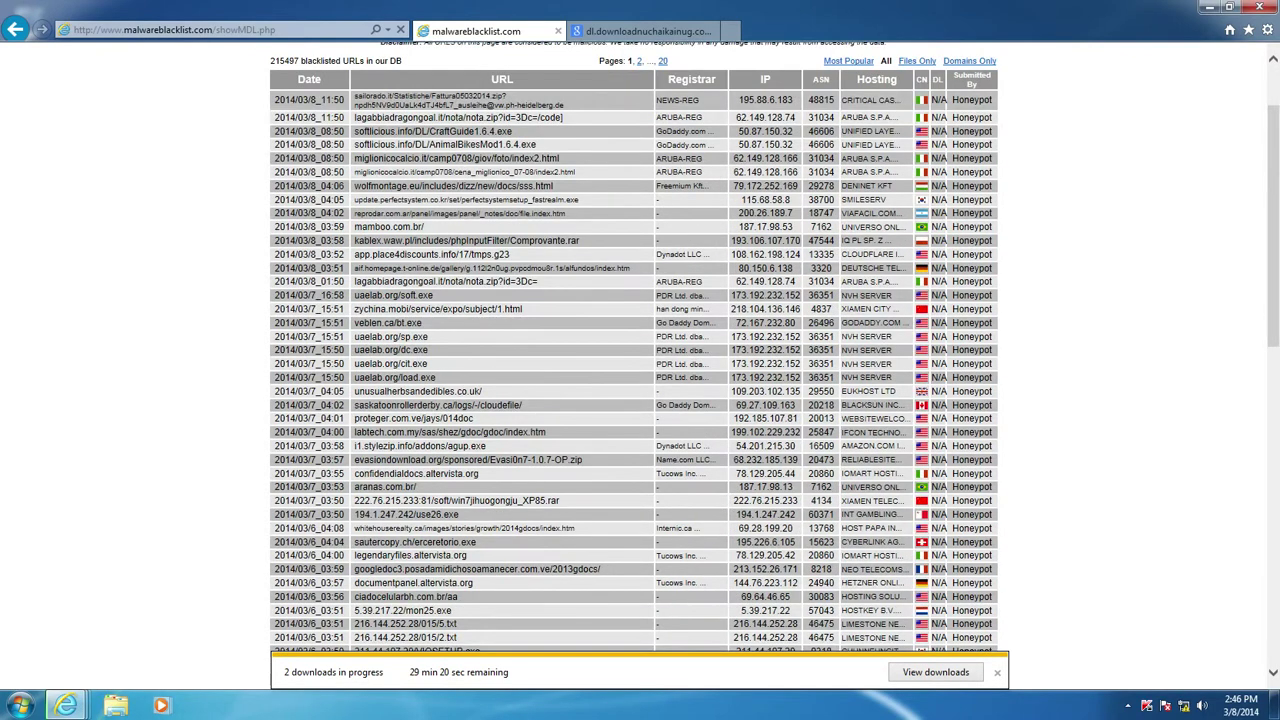
scroll(634, 350, "up", 2)
left_click_drag(418, 421, 356, 421)
key("ctrl+c")
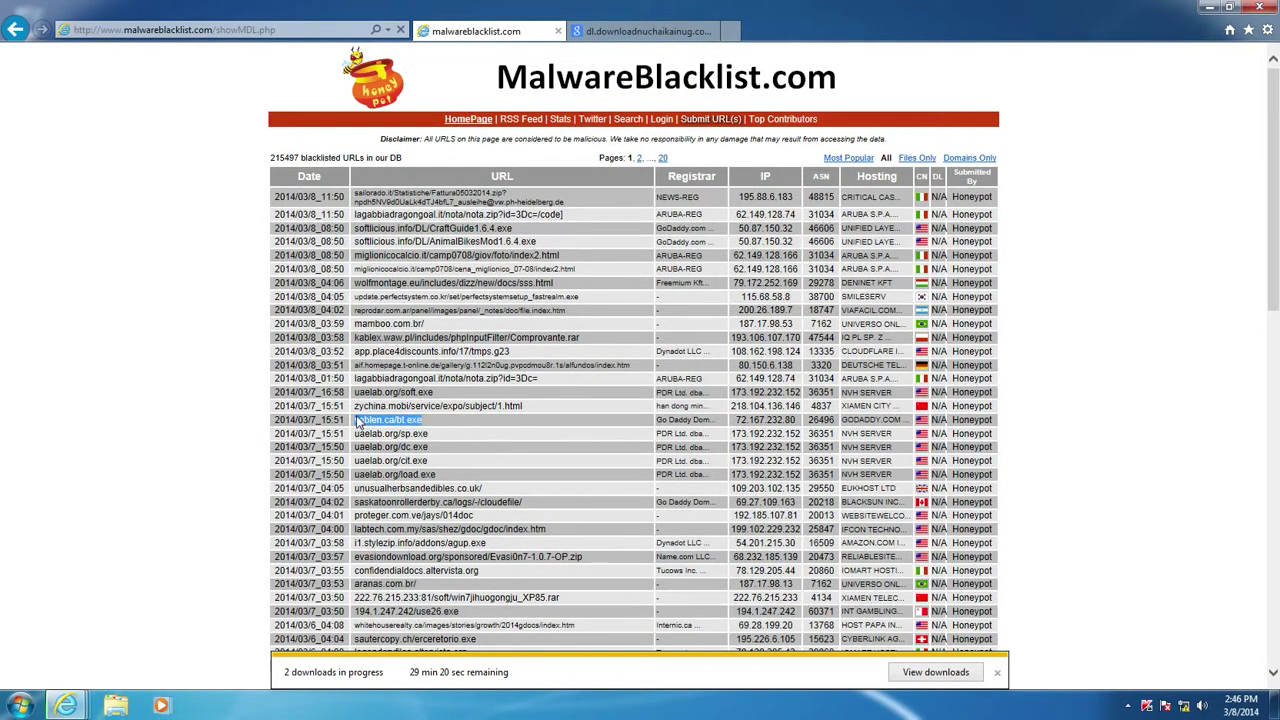
left_click(655, 31)
left_click(280, 30)
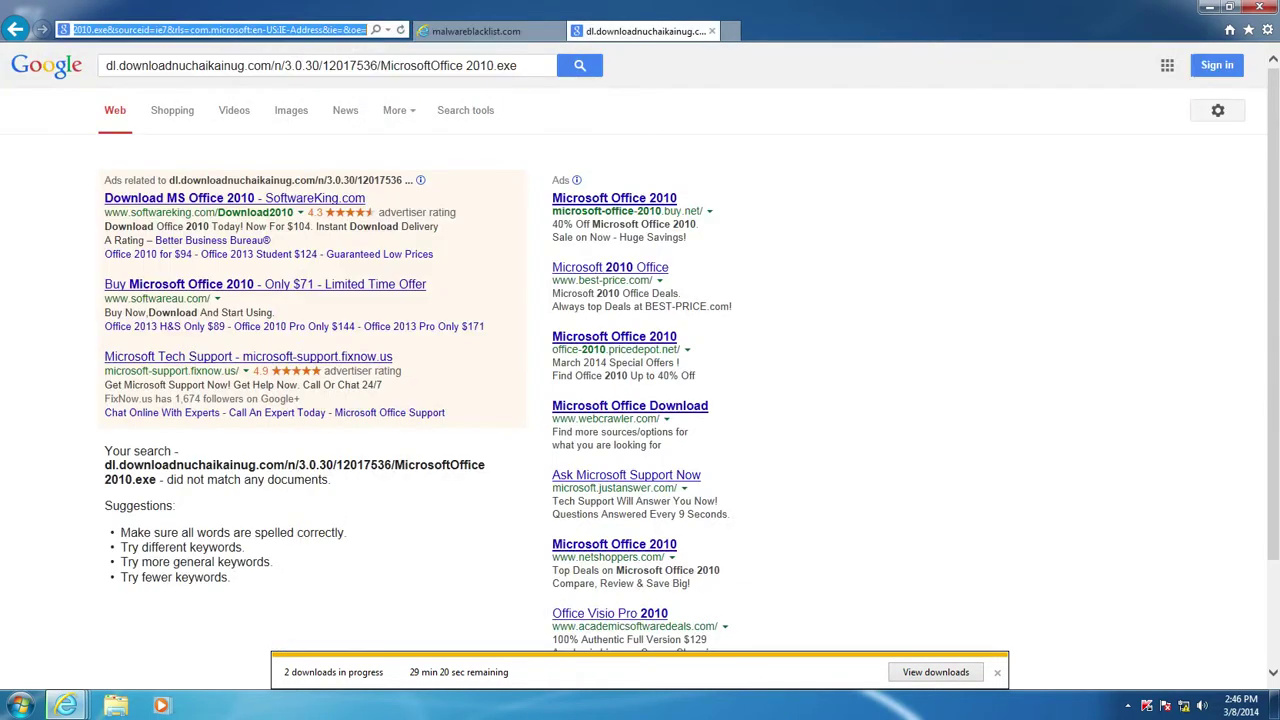
key("ctrl+v")
key("Return")
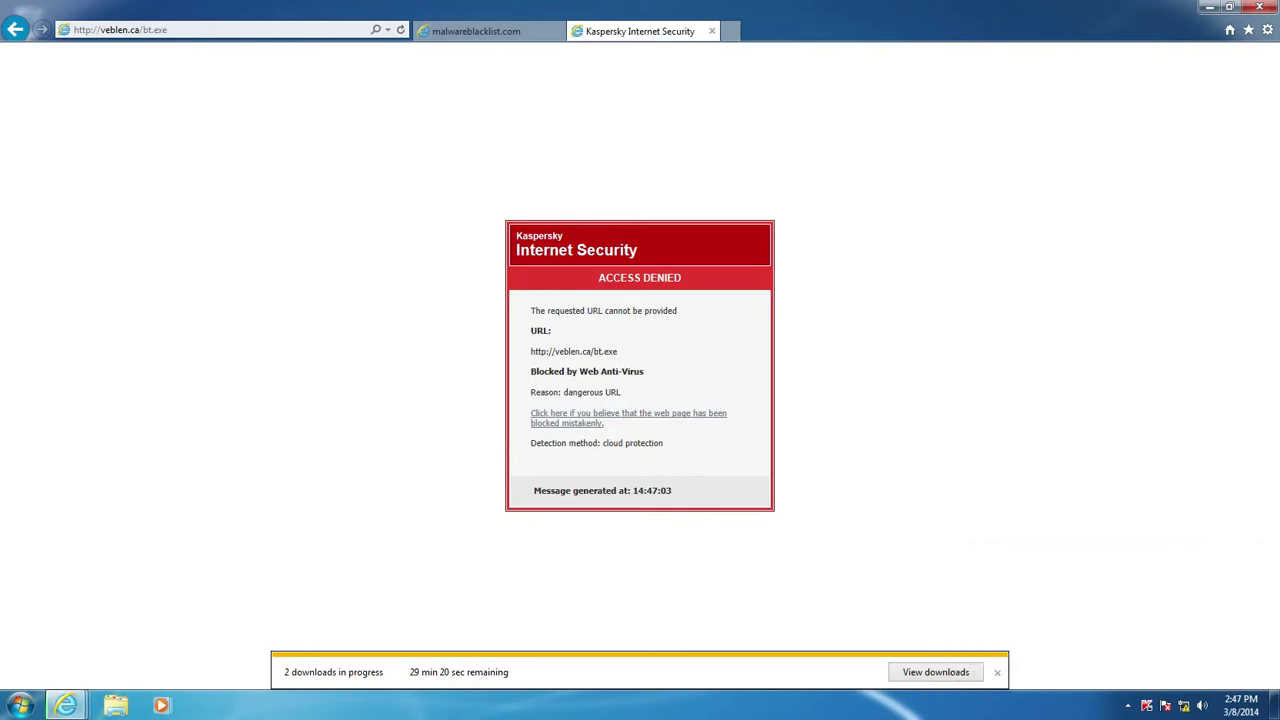
Copy wolfmontage.eu/includes/dizz/new/docs/sss.html from the MalwareBlacklist list and open it in the second tab
left_click(478, 31)
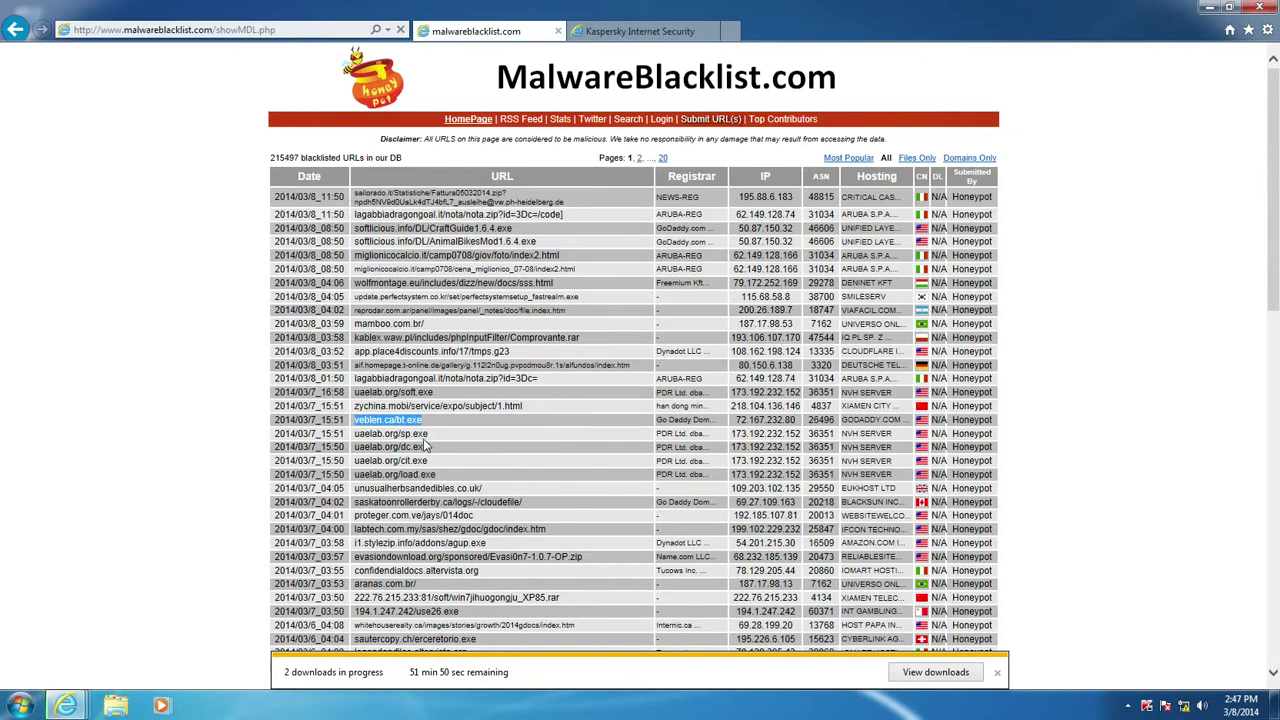
left_click_drag(428, 434, 354, 436)
scroll(550, 550, "down", 1)
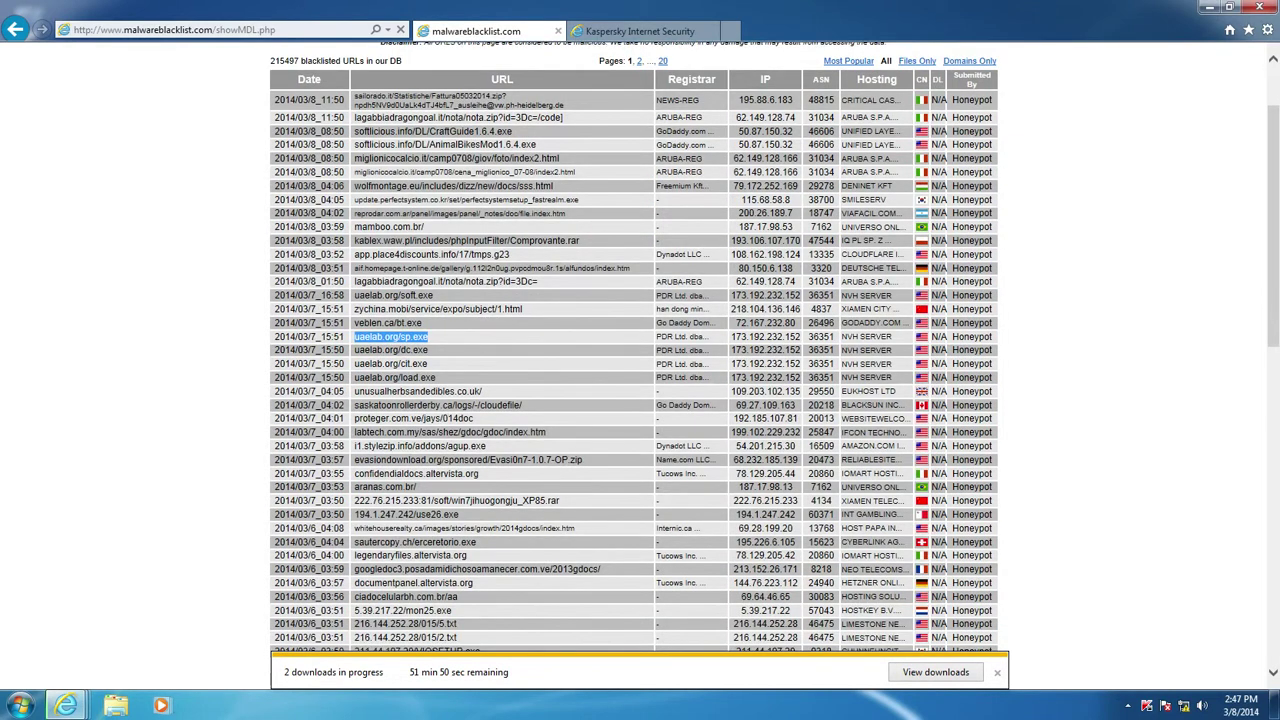
left_click_drag(556, 186, 365, 190)
key("ctrl+c")
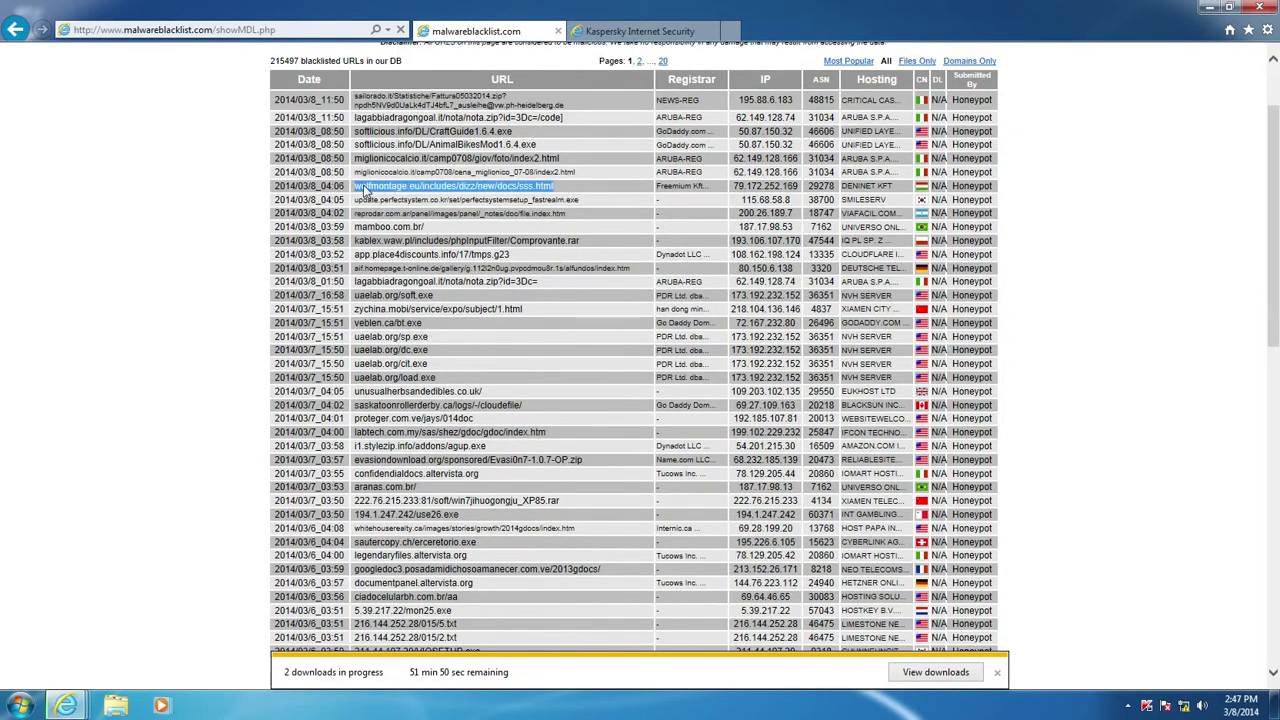
left_click(657, 30)
left_click(336, 34)
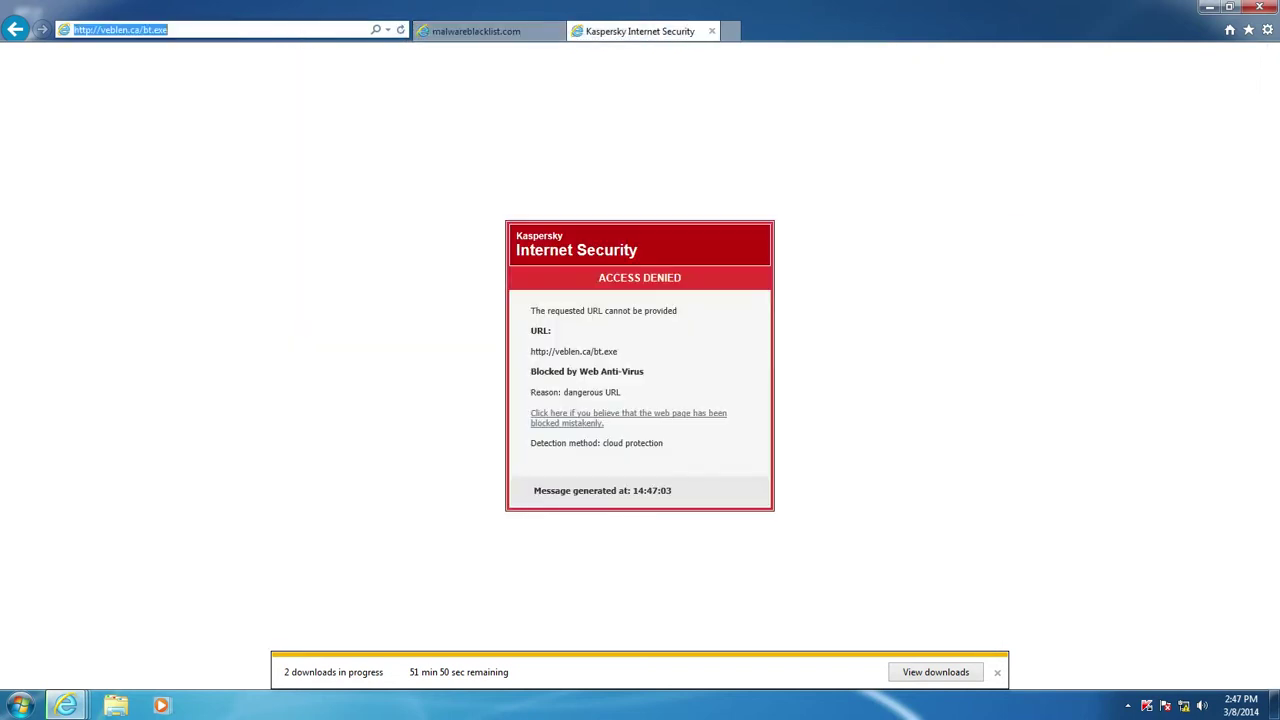
key("ctrl+v")
key("Return")
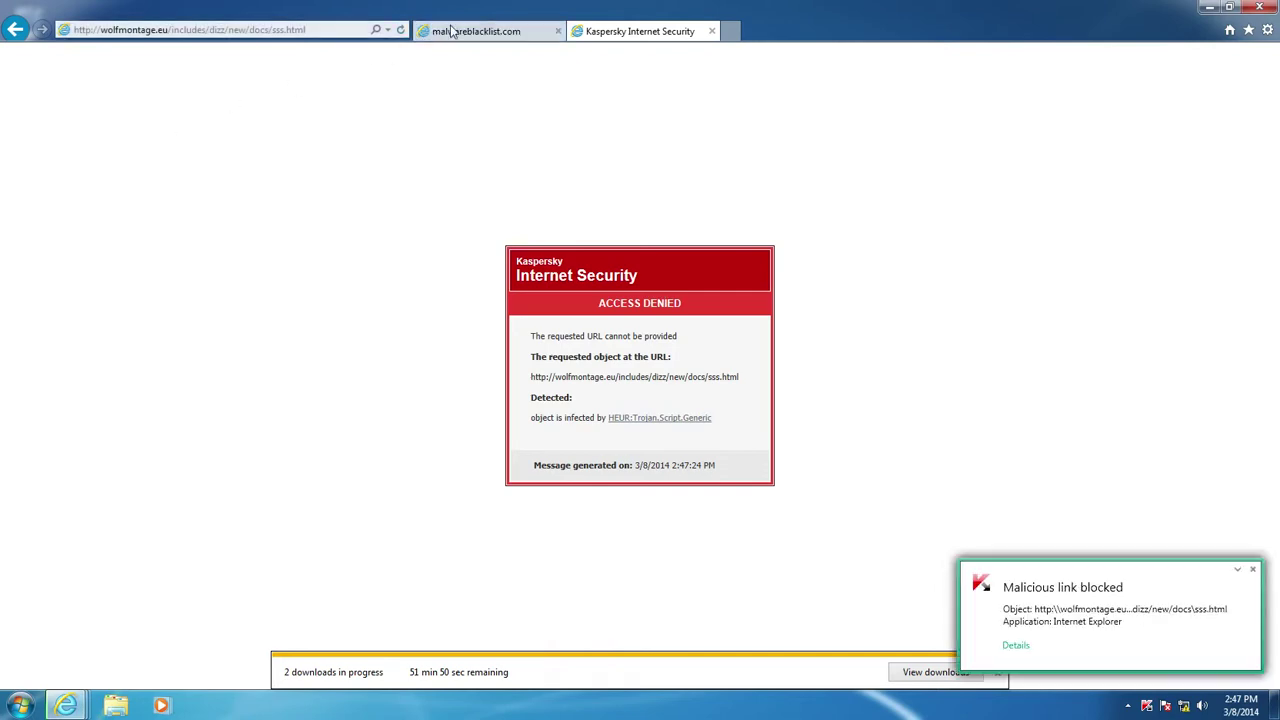
Copy the sautercopy.ch/erceretorio.exe address from the MalwareBlacklist list and open it in the second tab
left_click(528, 31)
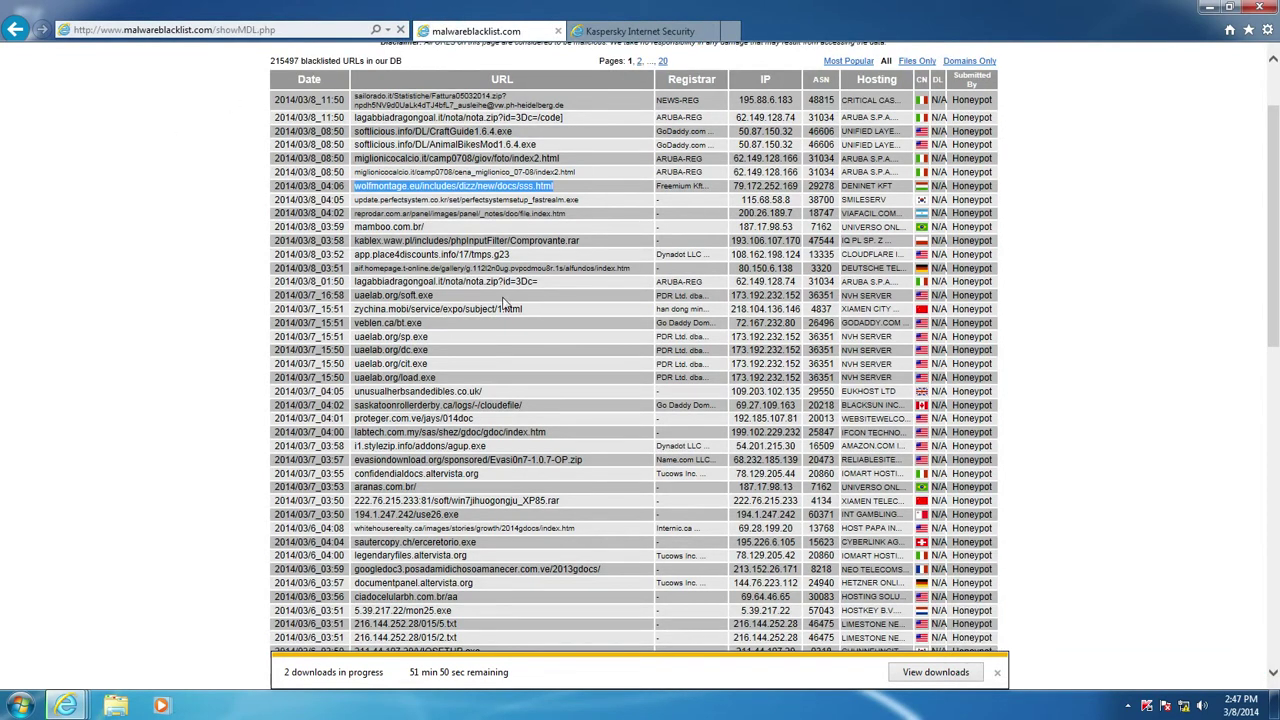
scroll(447, 347, "down", 2)
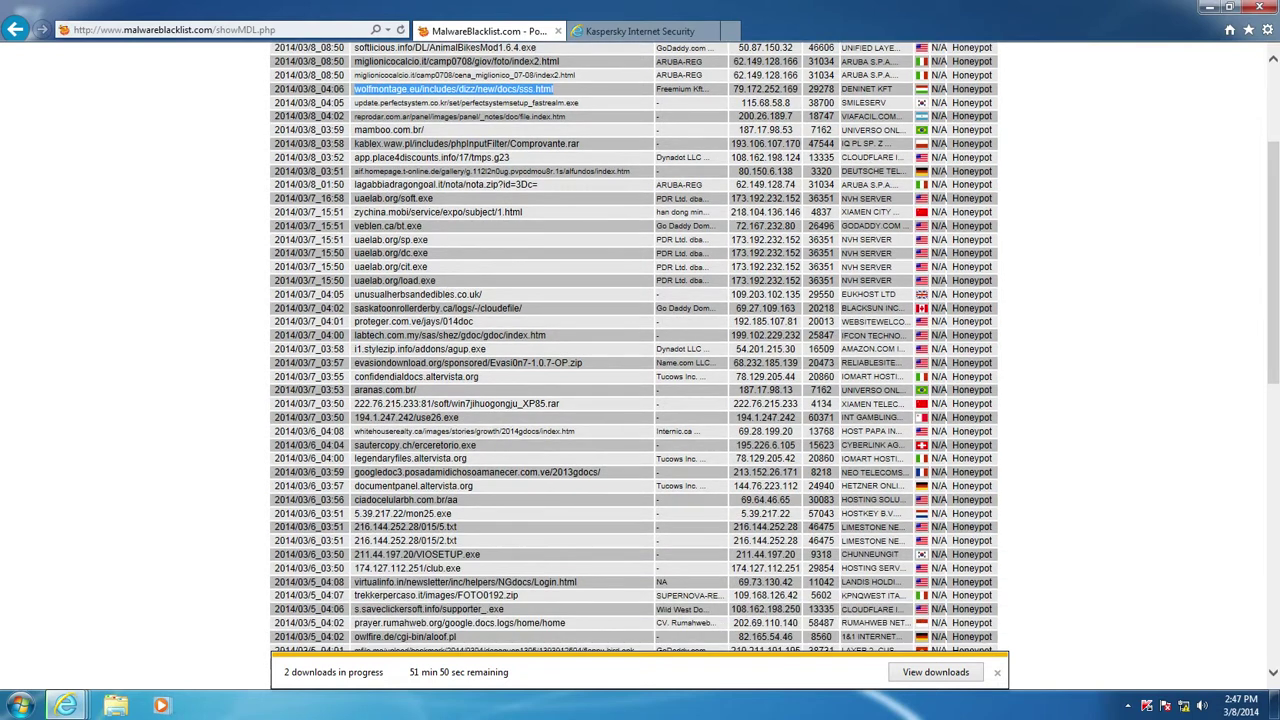
left_click(440, 452)
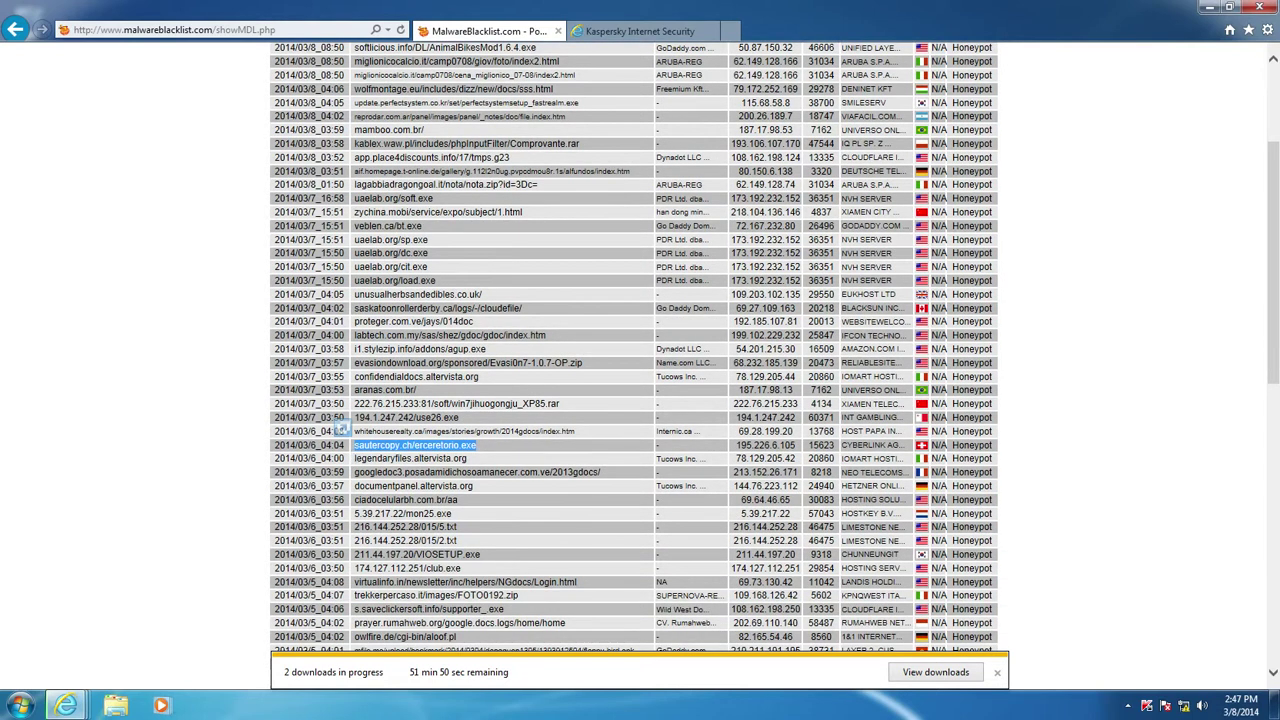
left_click(634, 36)
left_click(316, 42)
type("sautercopy.ch/erceretorio.exe")
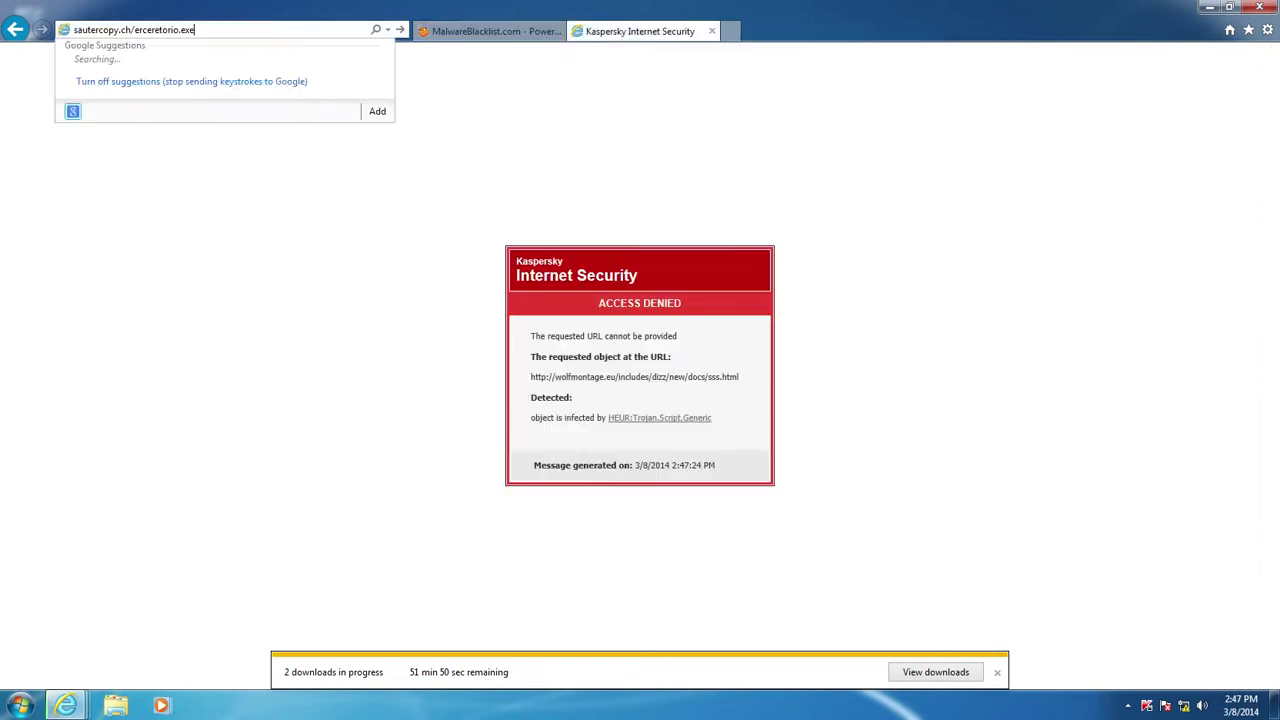
key("Return")
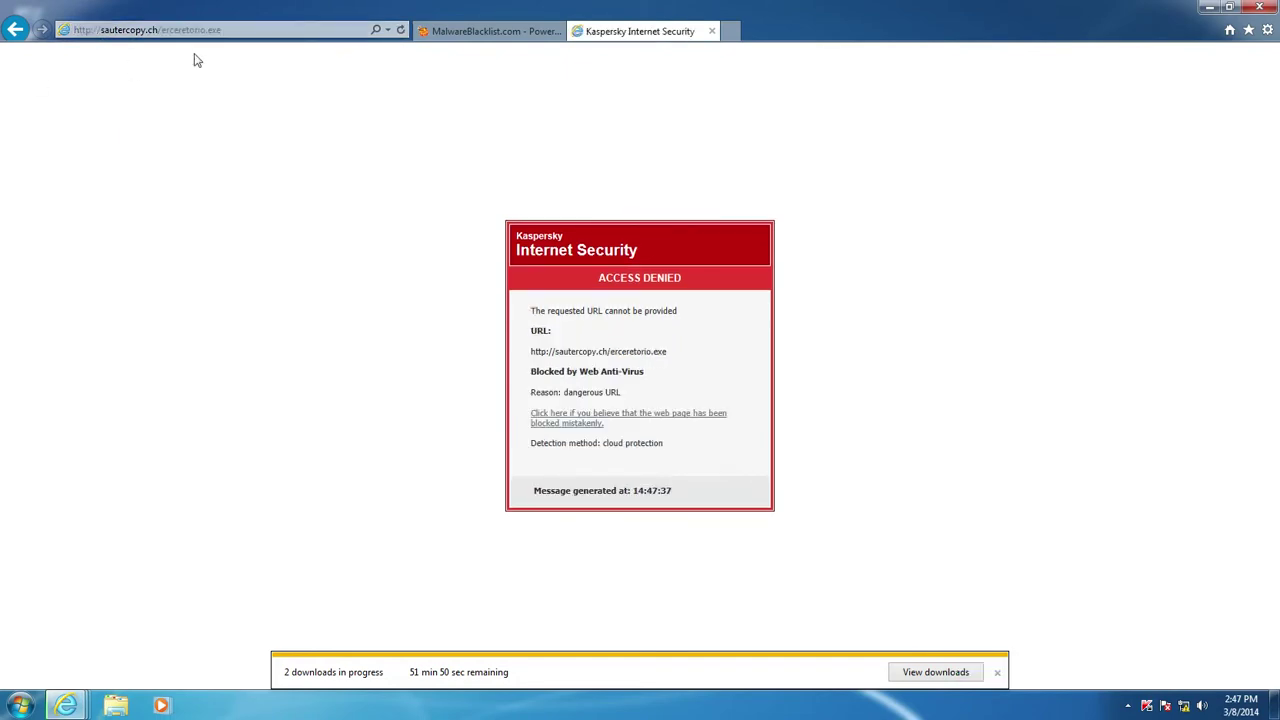
Copy the 5.39.217.22/mon25.exe address from the MalwareBlacklist list and open it in the second tab
left_click(490, 31)
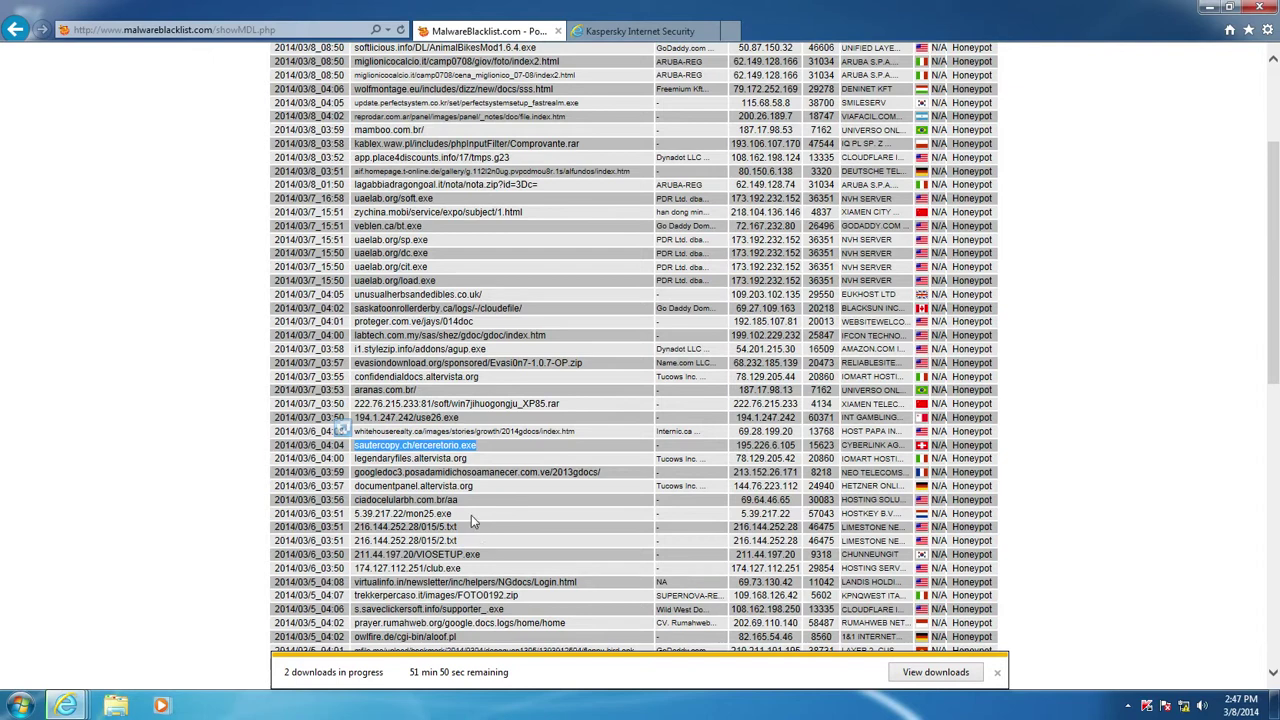
left_click_drag(455, 515, 357, 519)
key("ctrl+c")
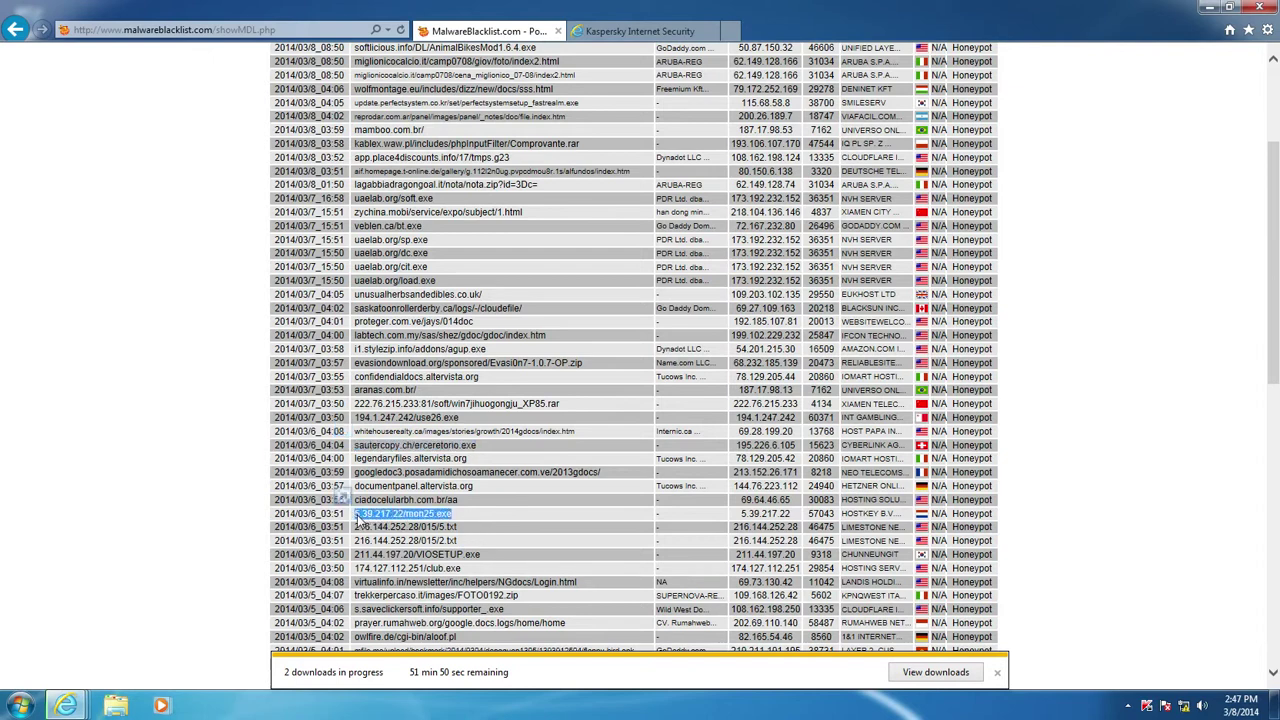
left_click(640, 31)
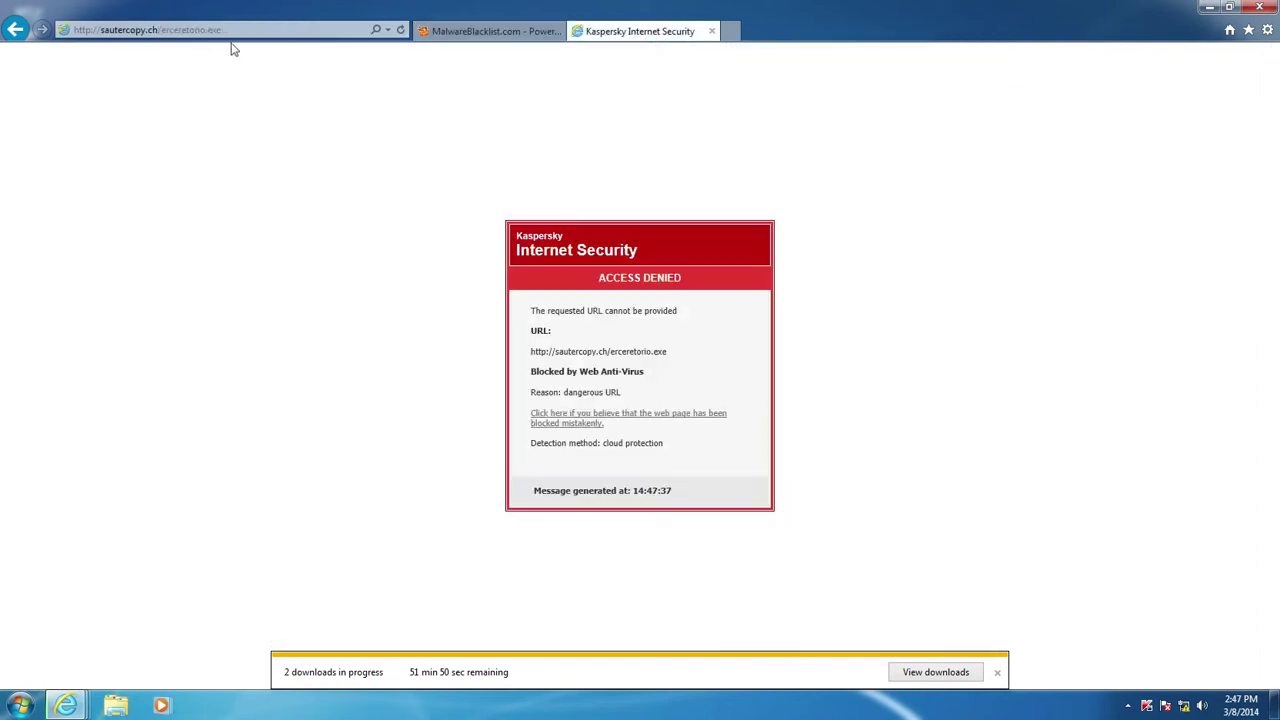
left_click(228, 30)
key("ctrl+v")
key("Return")
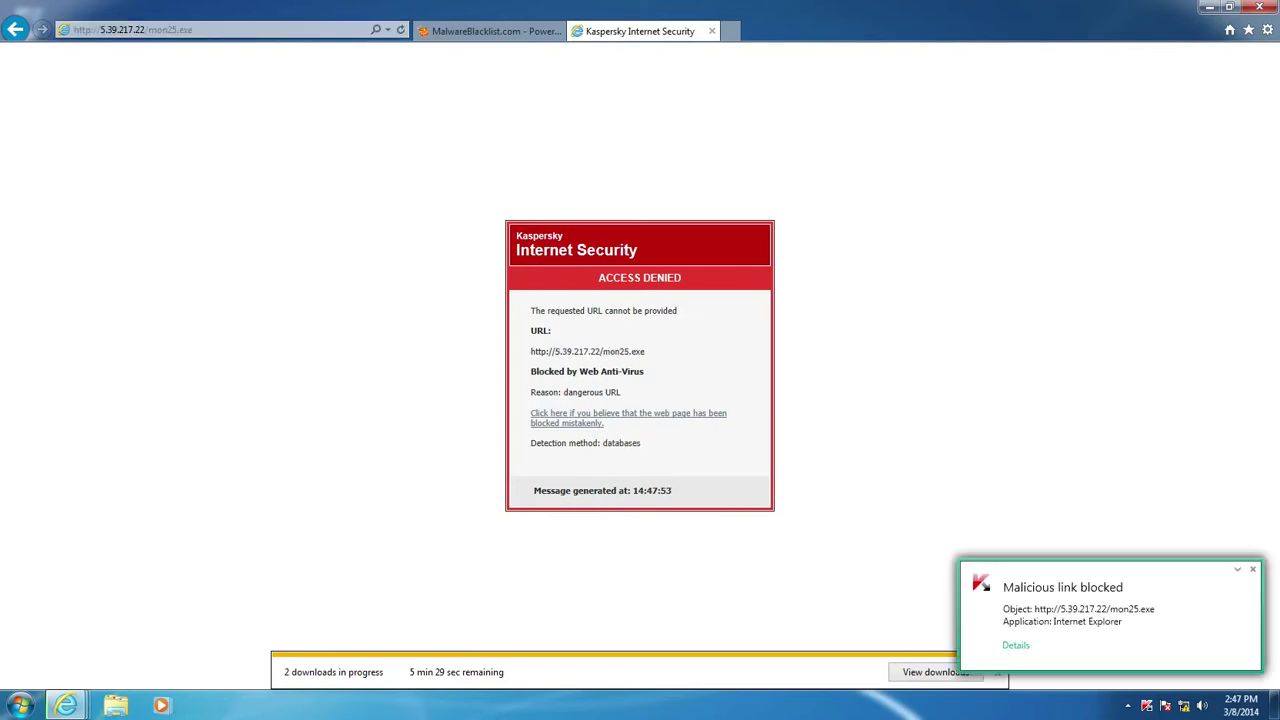
Copy the 174.127.112.251/club.exe address from the MalwareBlacklist list and open it in the second tab
left_click(486, 33)
left_click_drag(462, 568, 360, 570)
key("ctrl+c")
left_click(652, 36)
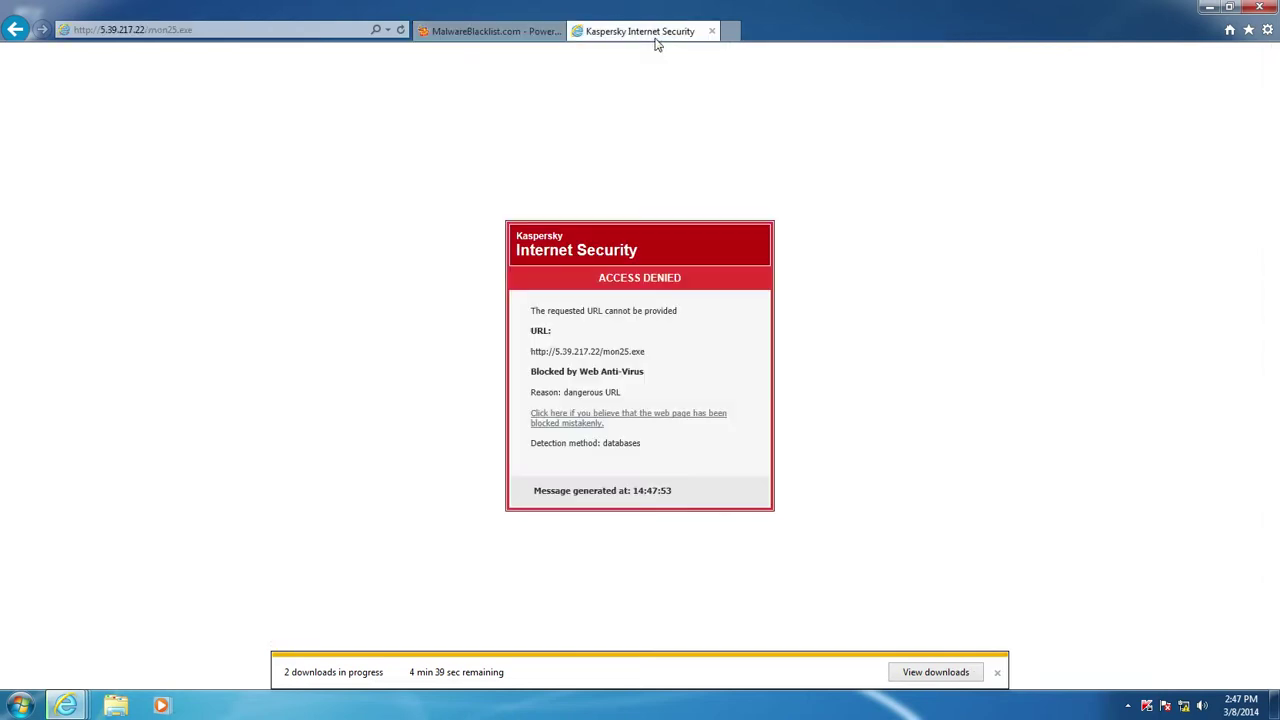
left_click(292, 37)
key("ctrl+v")
key("Return")
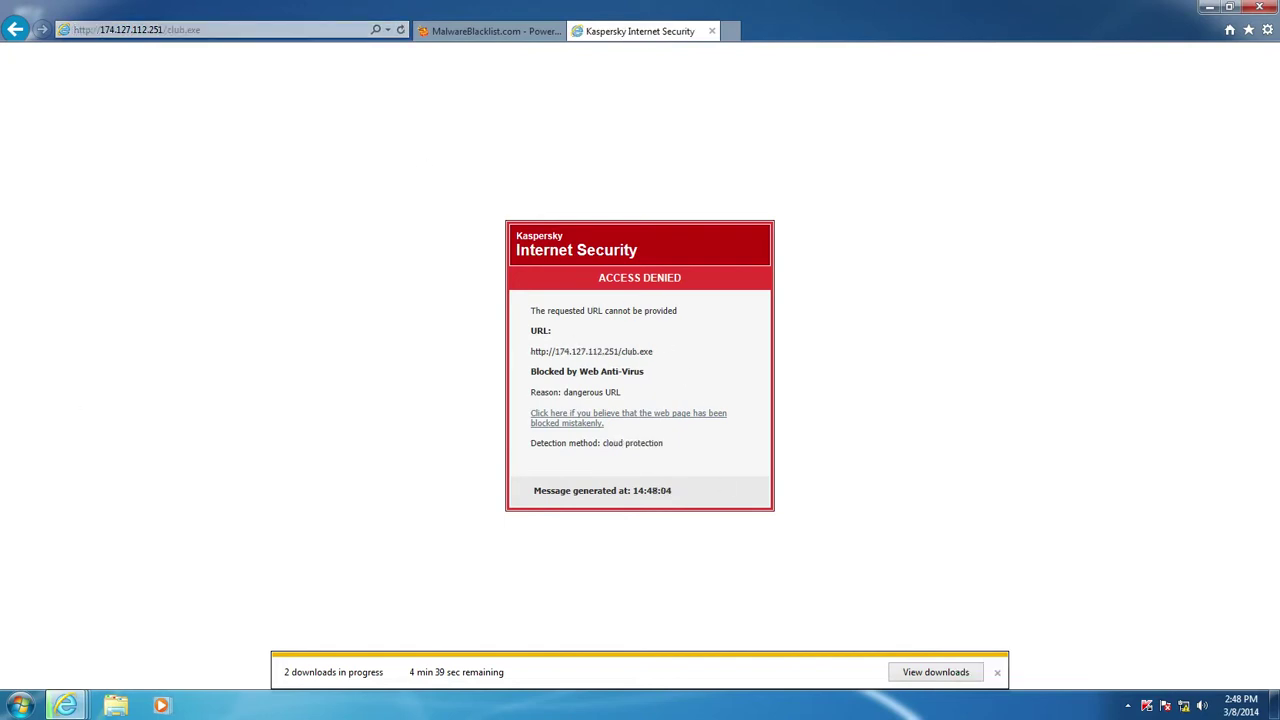
Cancel the JianDans.exe and 798_abroad.exe downloads in the downloads list and close the list
left_click(934, 672)
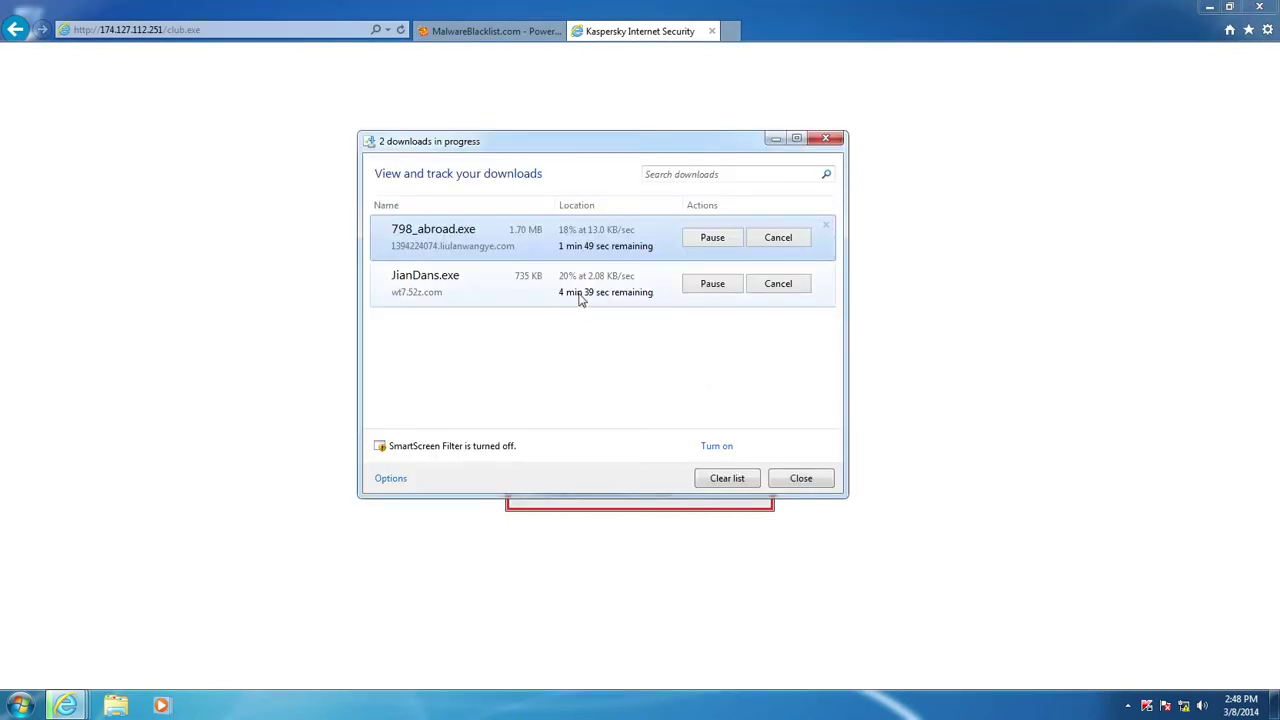
left_click(778, 283)
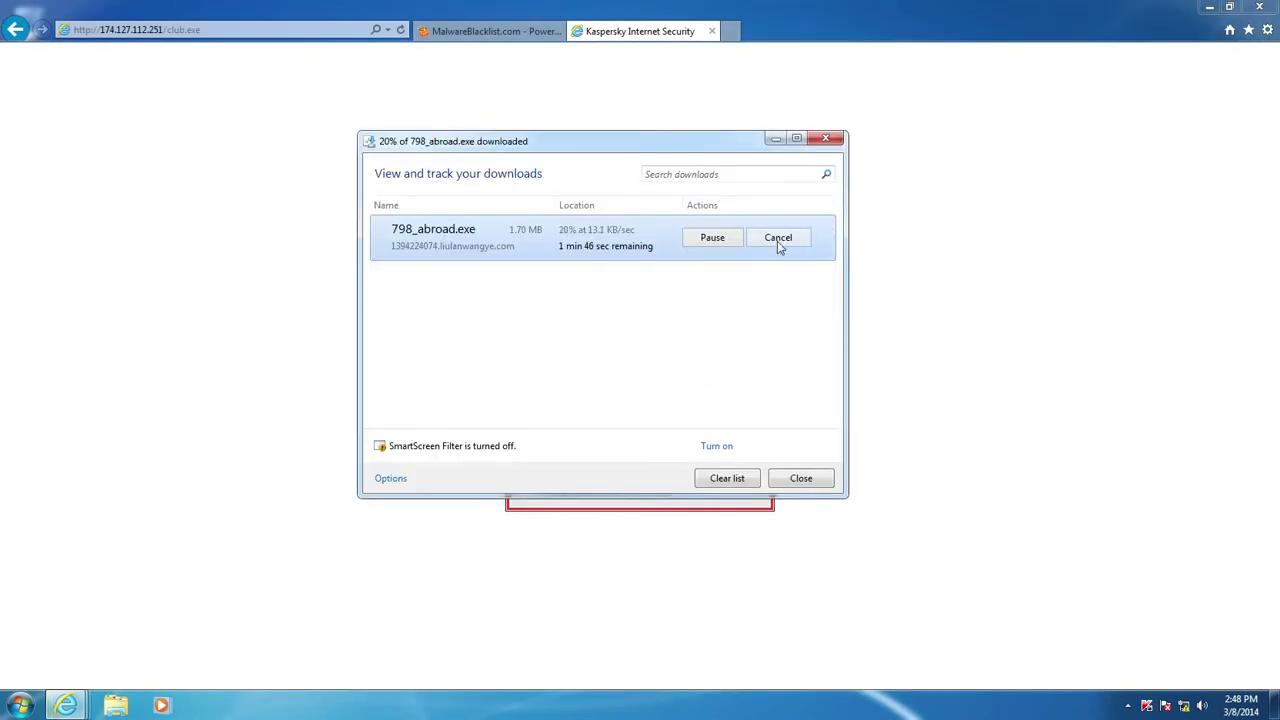
left_click(778, 241)
left_click(800, 478)
Copy csisalerno.it/foto/maxisx/notificacao_pdf.zip from further down the MalwareBlacklist list and open it in the second tab
left_click(531, 35)
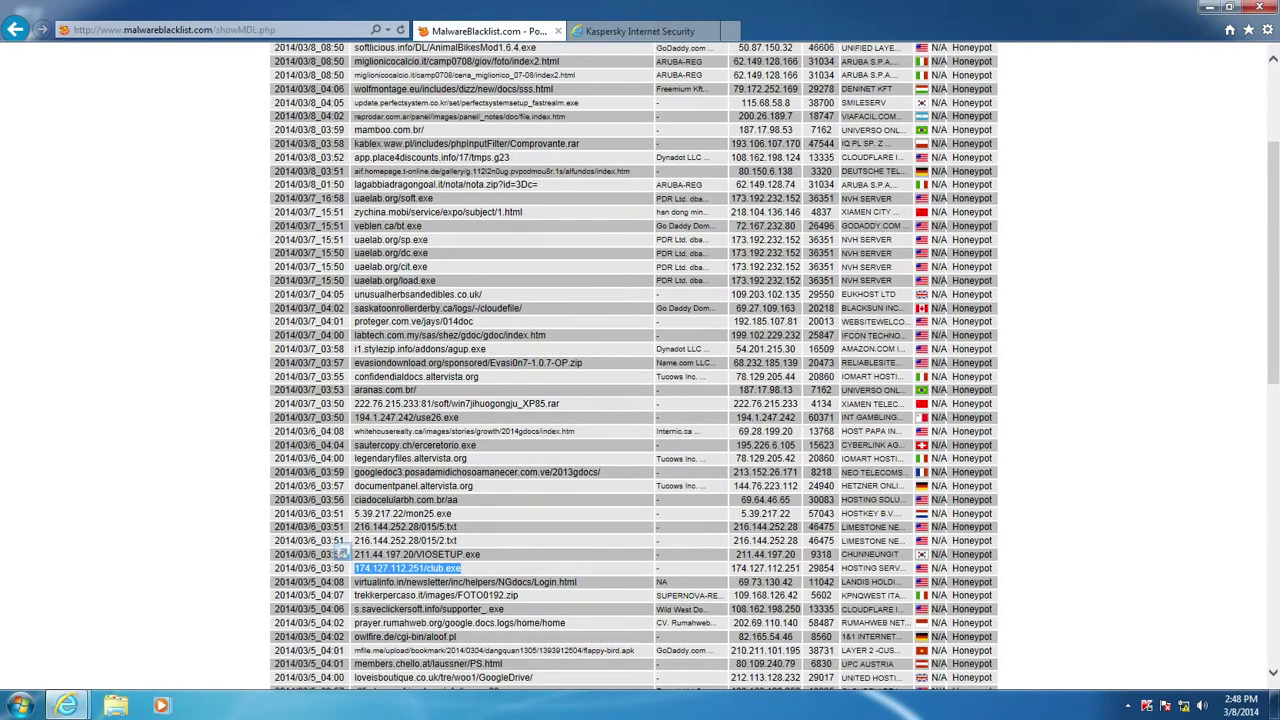
scroll(522, 600, "down", 5)
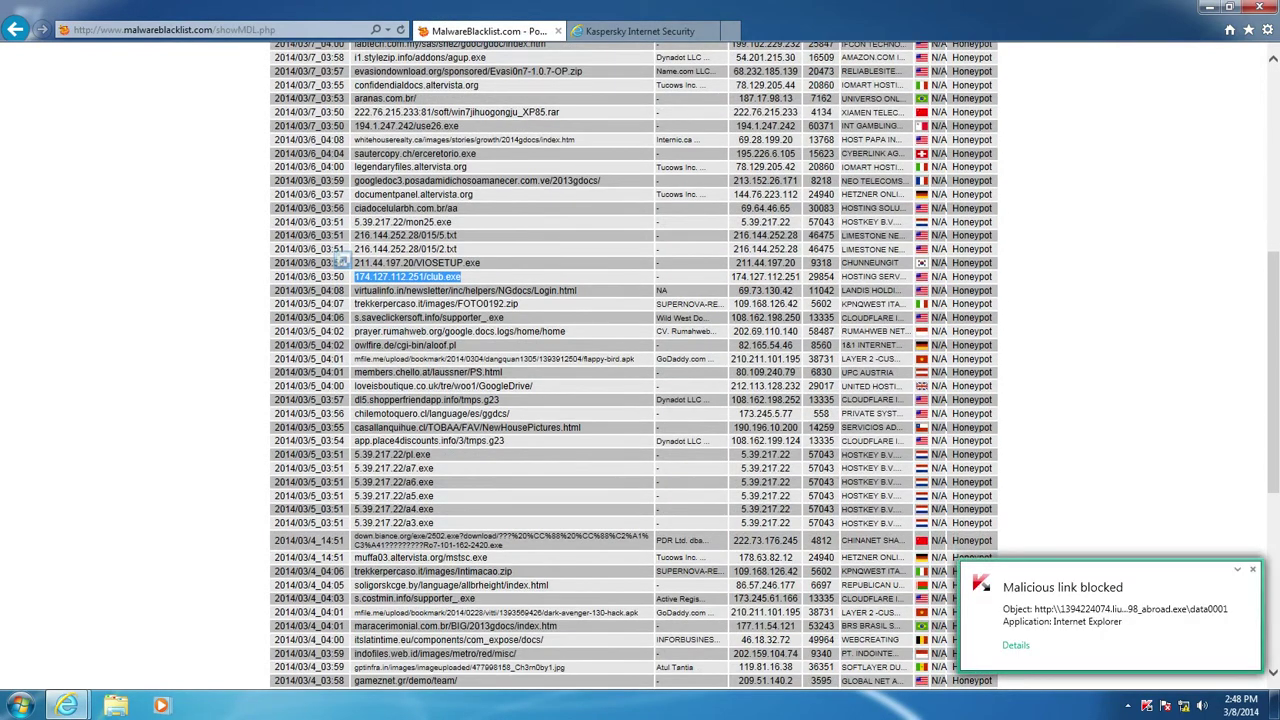
scroll(560, 554, "down", 3)
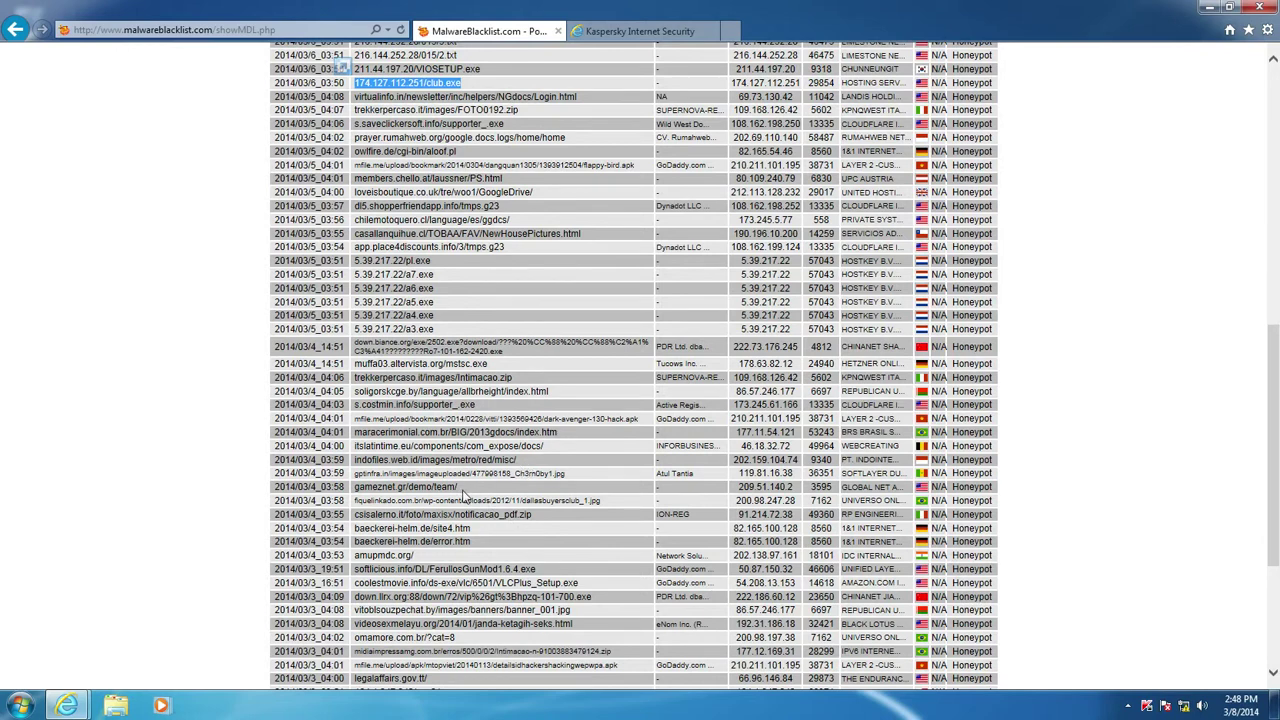
left_click_drag(534, 516, 368, 520)
key("ctrl+c")
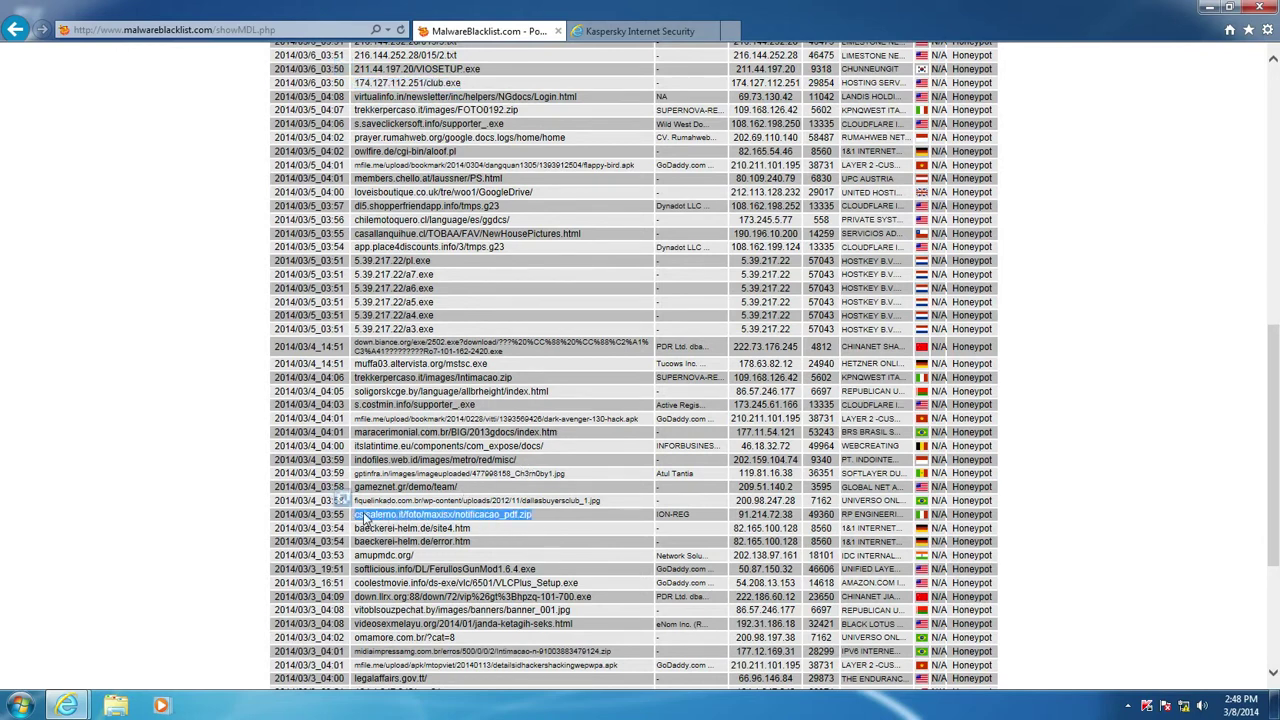
left_click(640, 31)
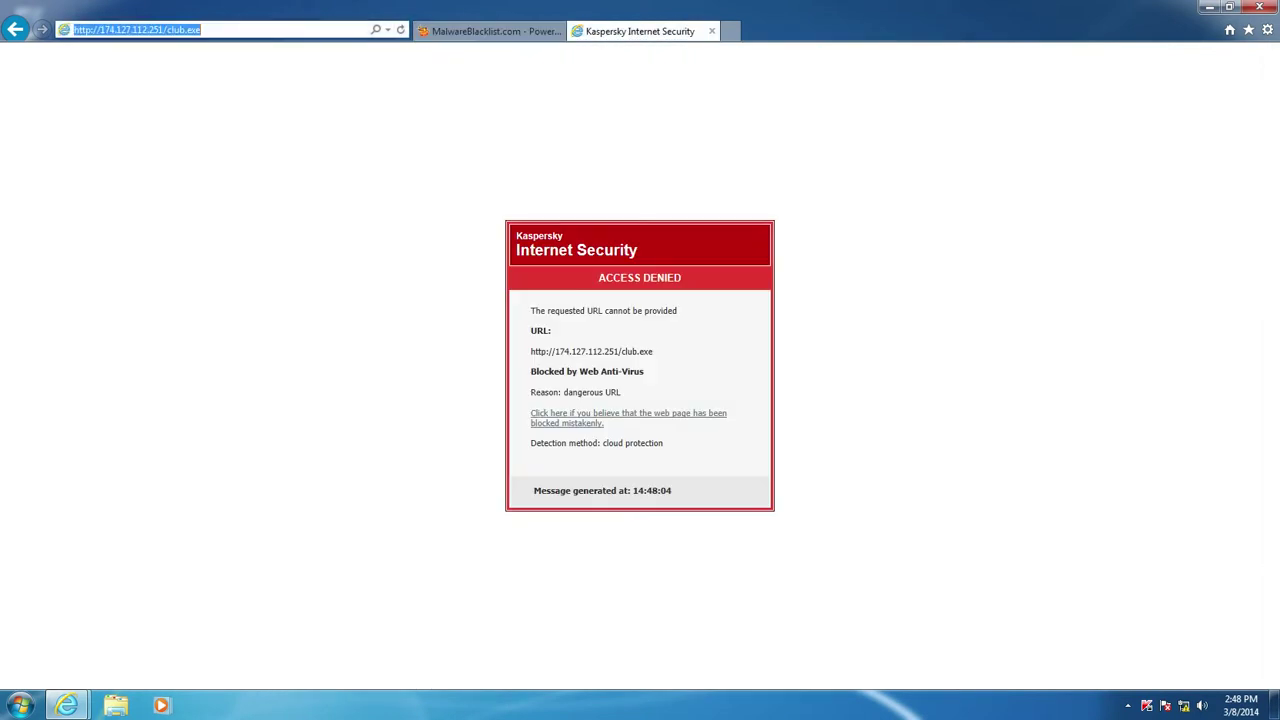
key("ctrl+v")
key("Return")
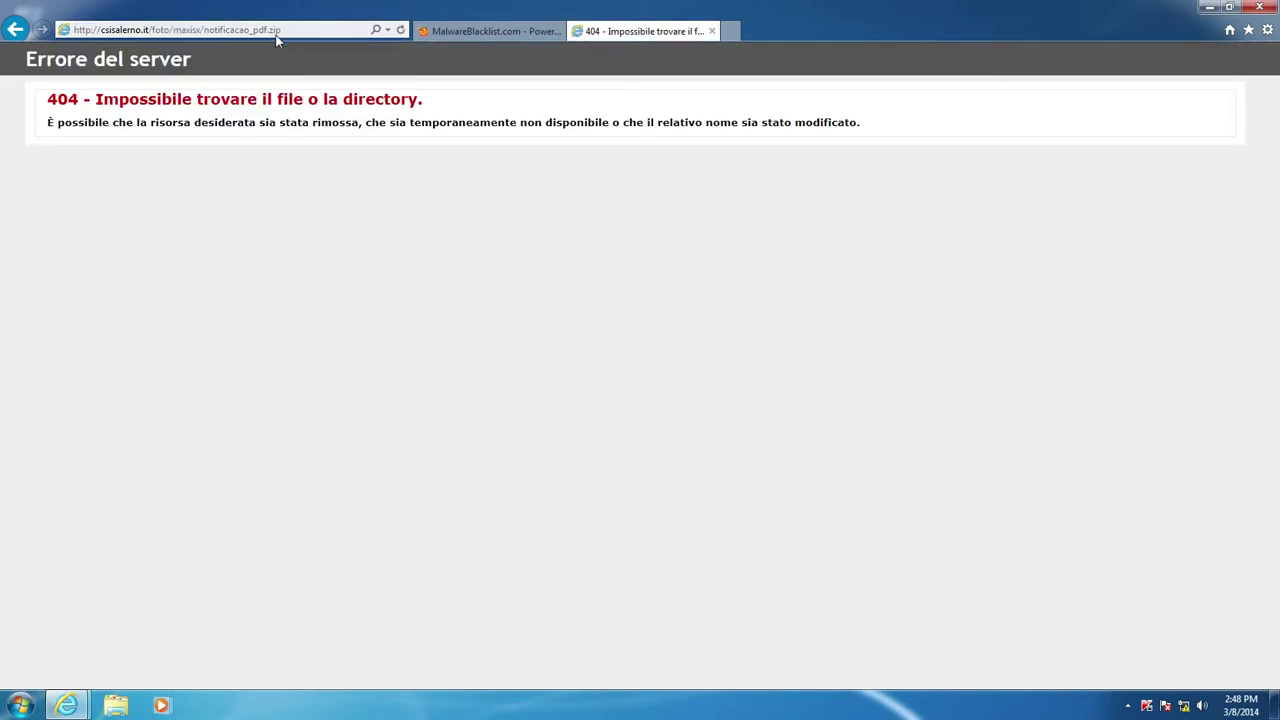
Copy the 194.1.247.242/use21.exe address from further down the MalwareBlacklist list and open it in the second tab
left_click(548, 30)
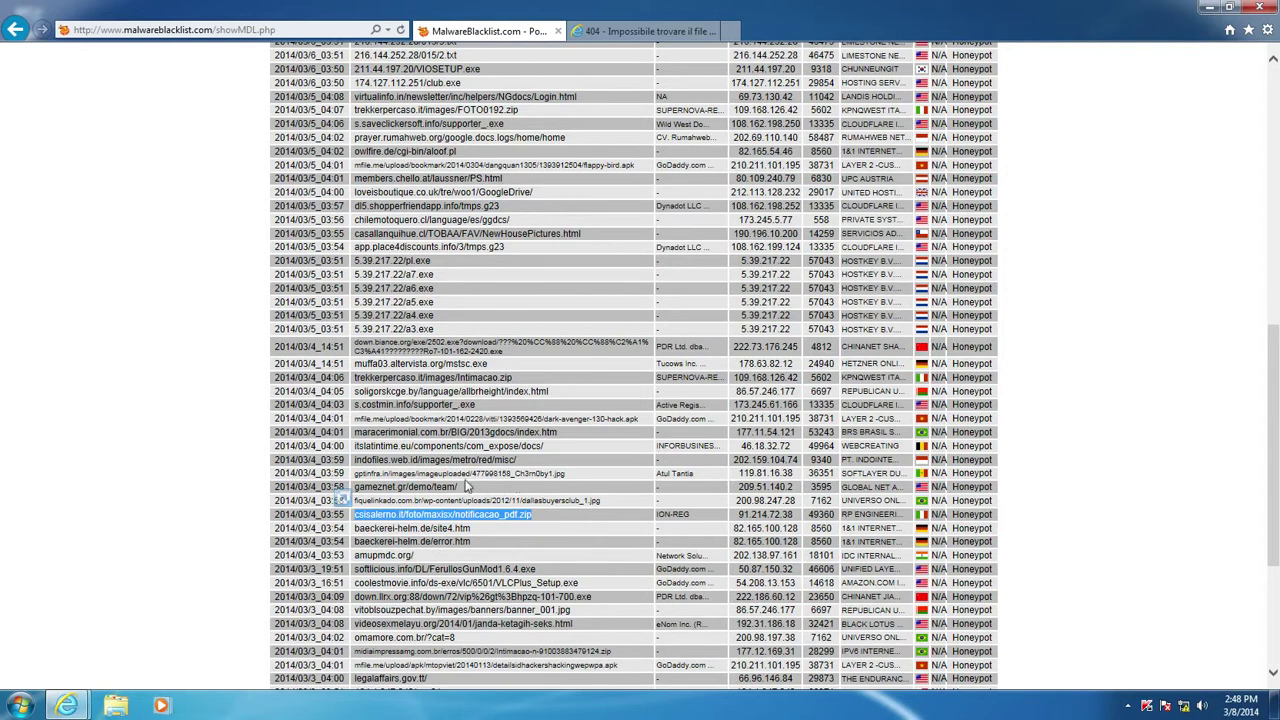
scroll(466, 486, "down", 2)
left_click_drag(463, 595, 355, 596)
key("ctrl+c")
left_click(600, 24)
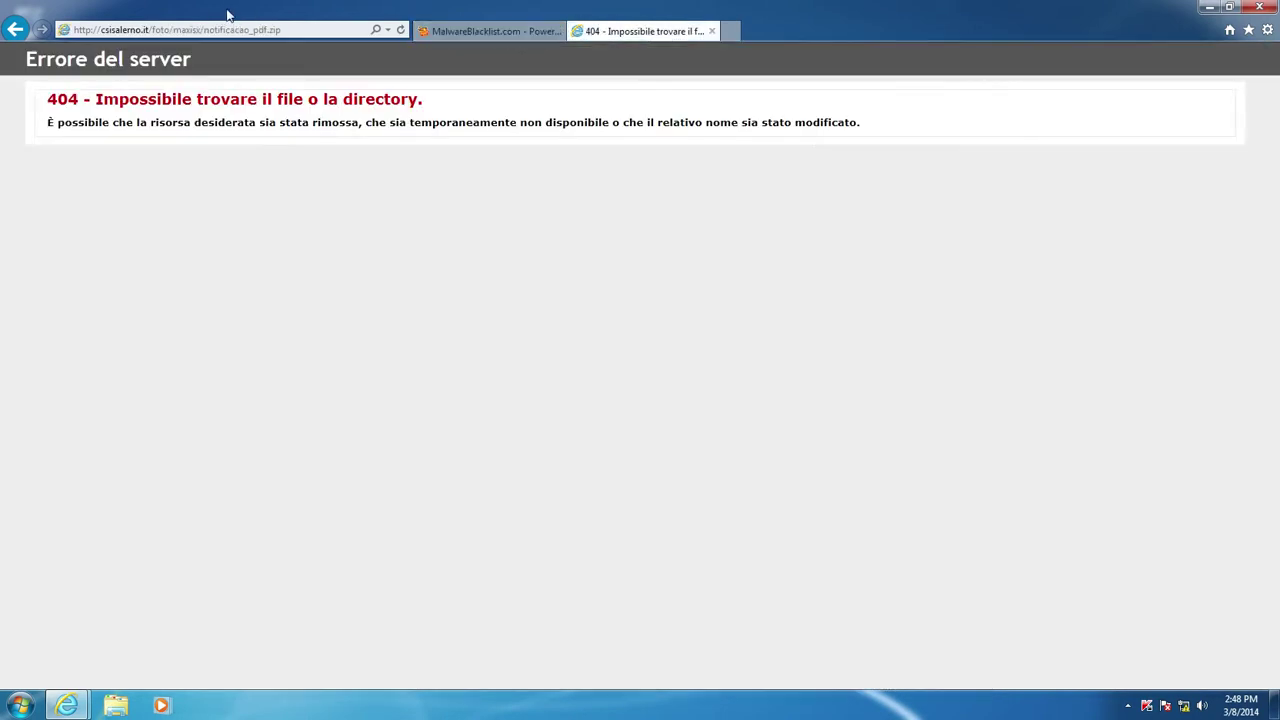
left_click(205, 29)
key("ctrl+v")
key("Return")
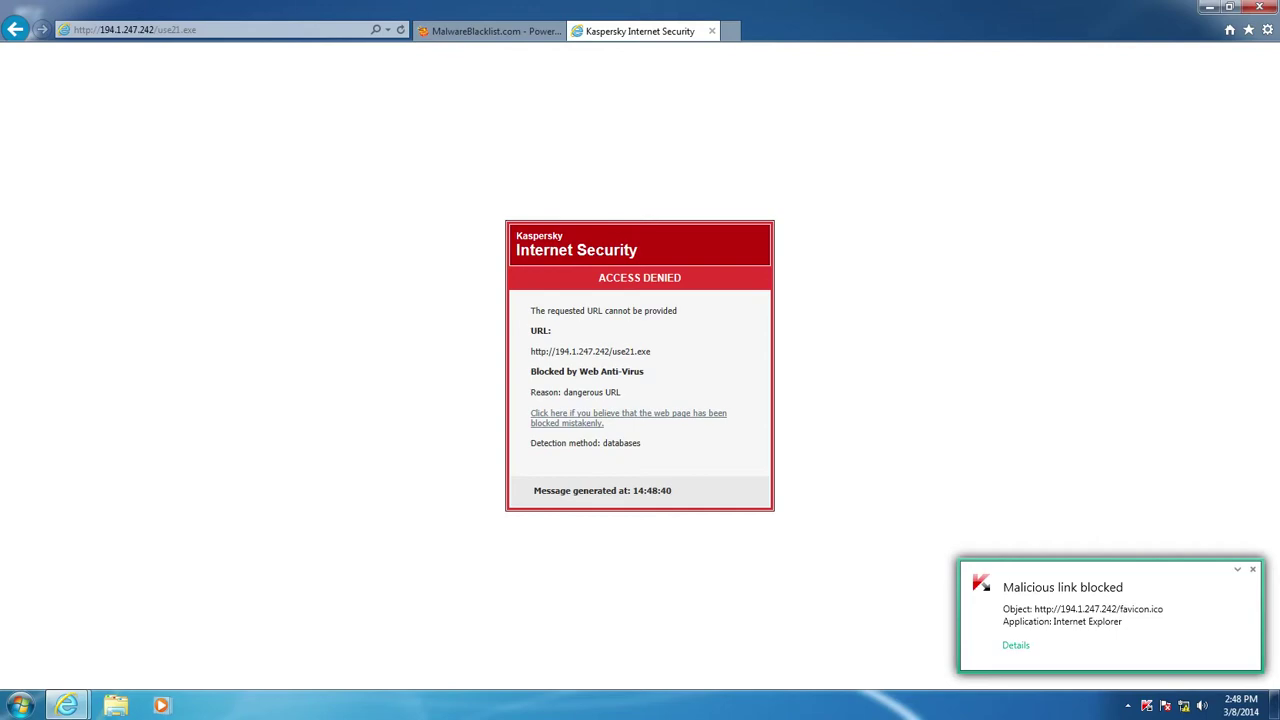
Copy vitoblsouzpechat.by/images/banners/banner_001.jpg from the MalwareBlacklist list and open it in the second tab
left_click(490, 31)
left_click_drag(474, 526, 360, 527)
scroll(430, 530, "down", 1)
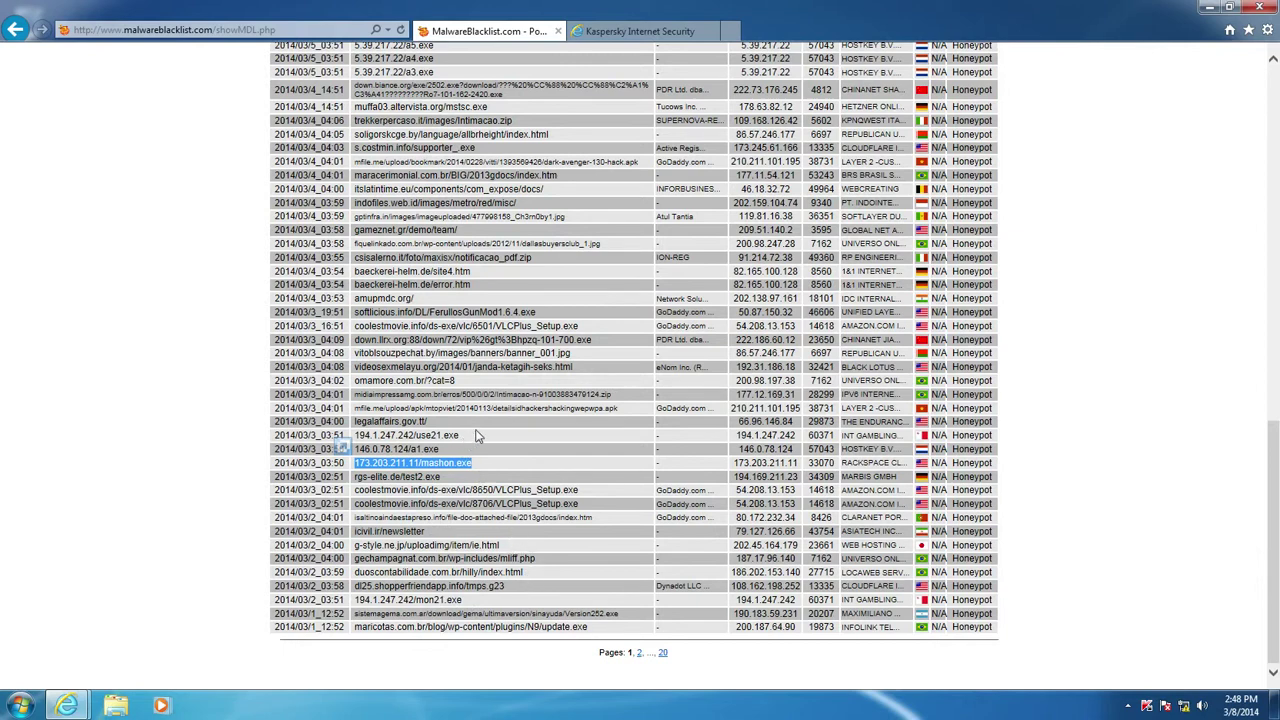
left_click_drag(574, 358, 357, 358)
key("ctrl+c")
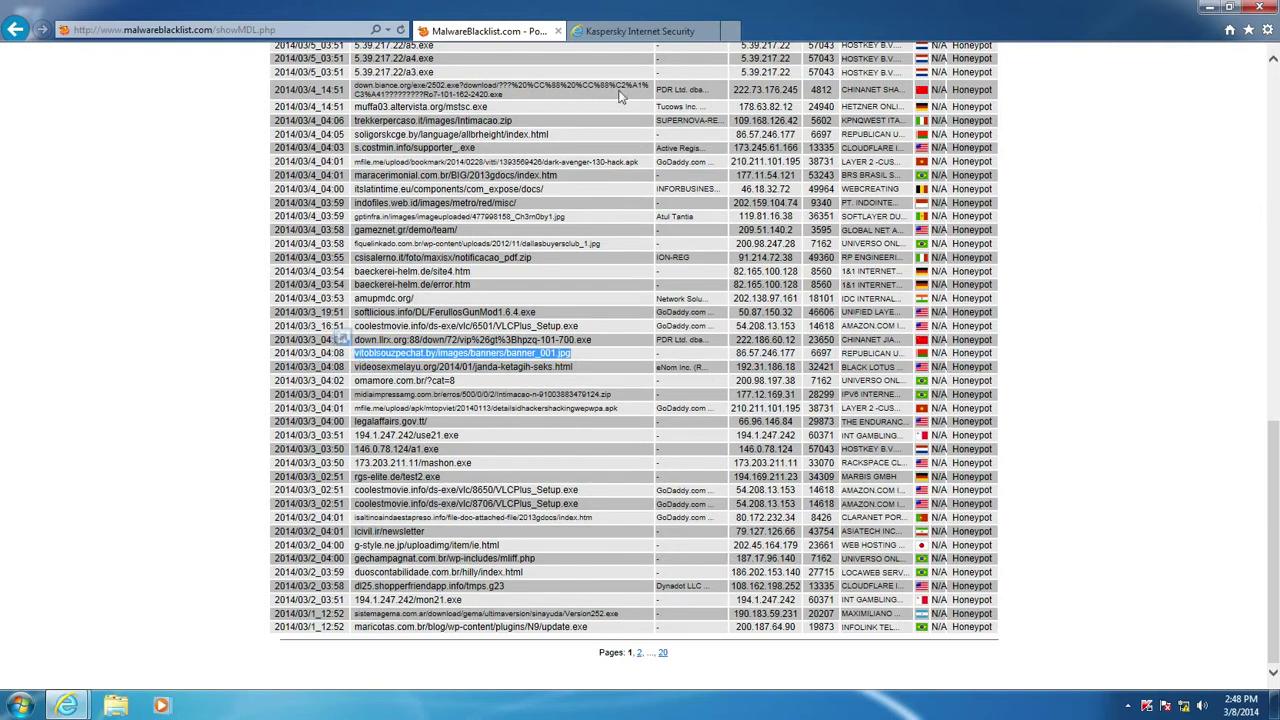
left_click(640, 31)
left_click(309, 39)
key("ctrl+v")
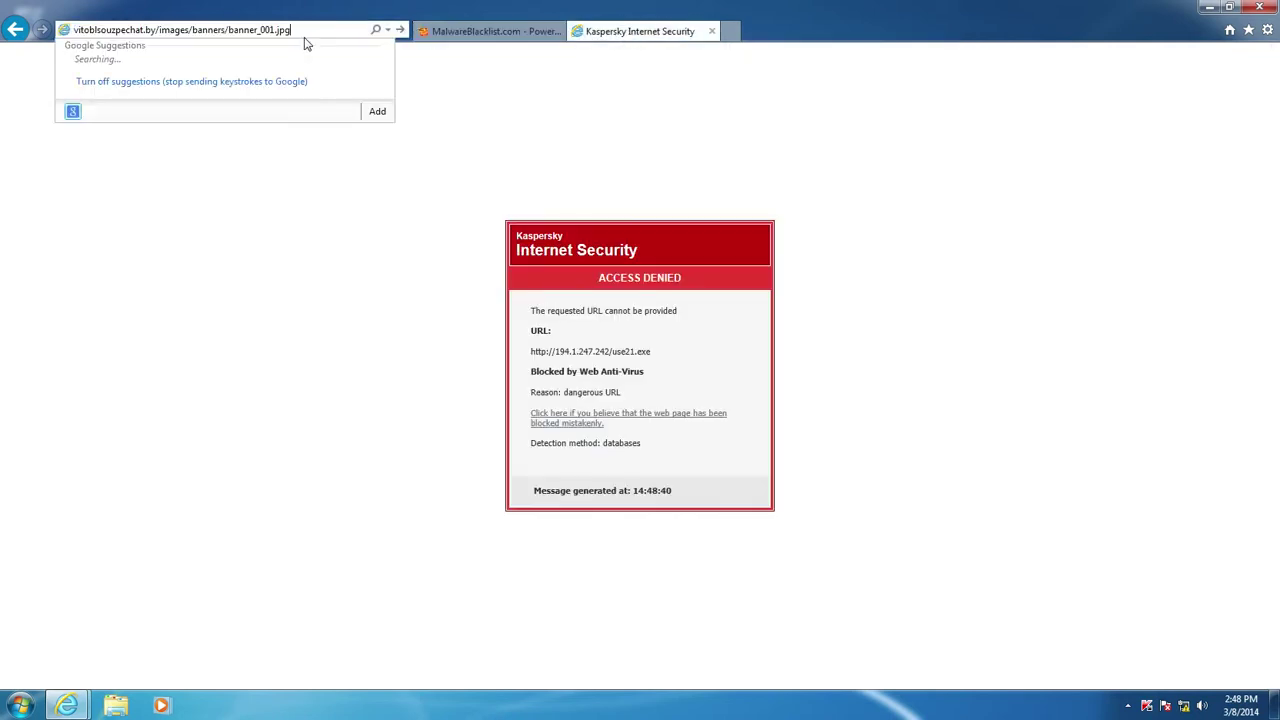
key("Return")
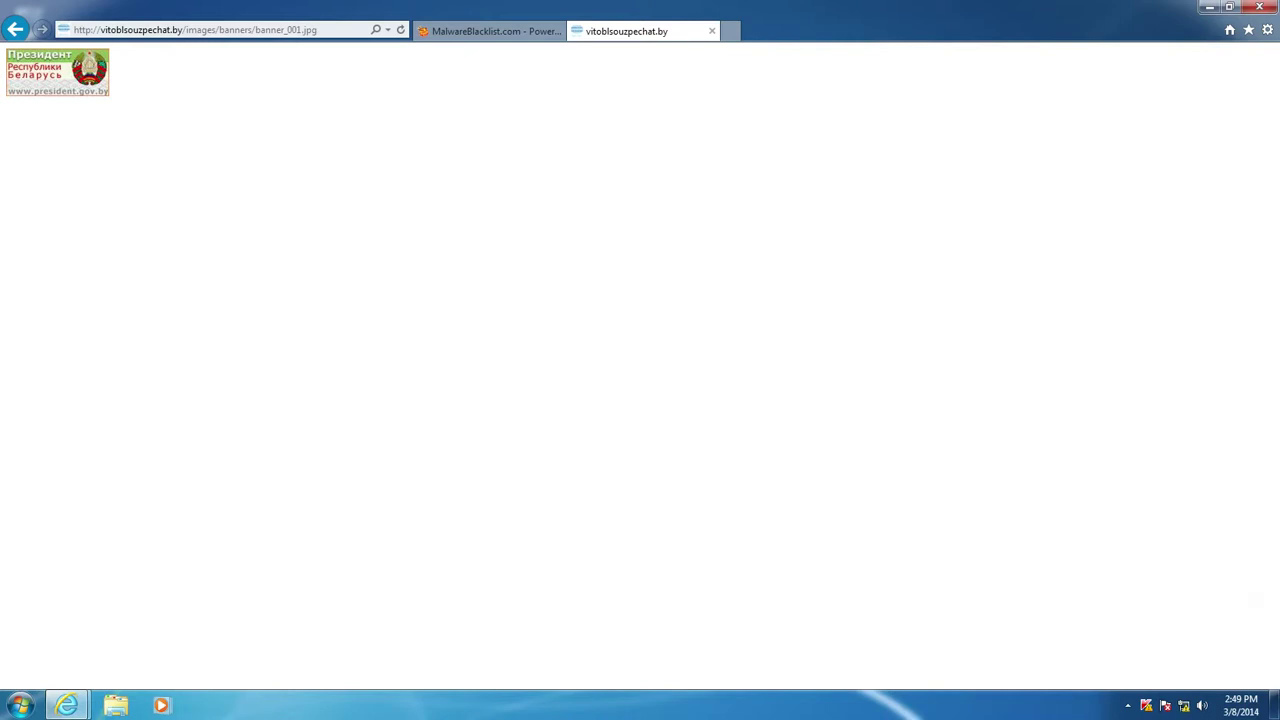
Close the test tab and the browser, and check the protection status in Kaspersky's main window
left_click(712, 33)
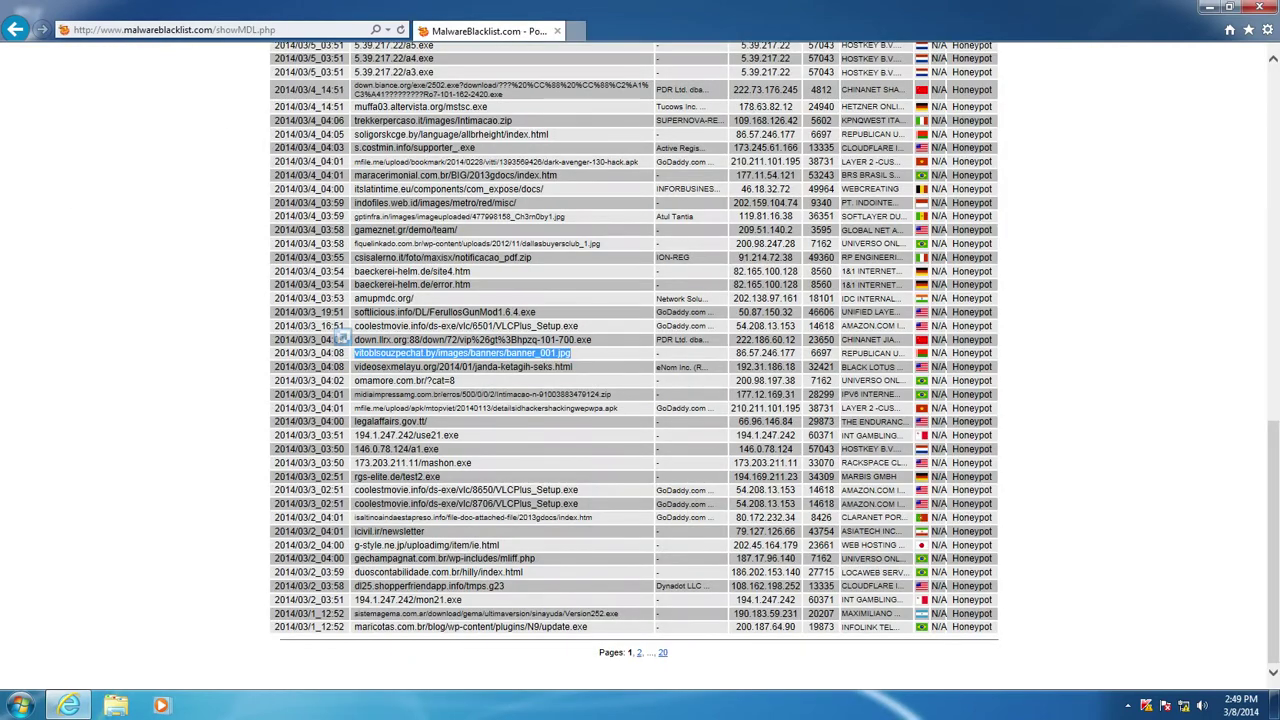
left_click(1268, 10)
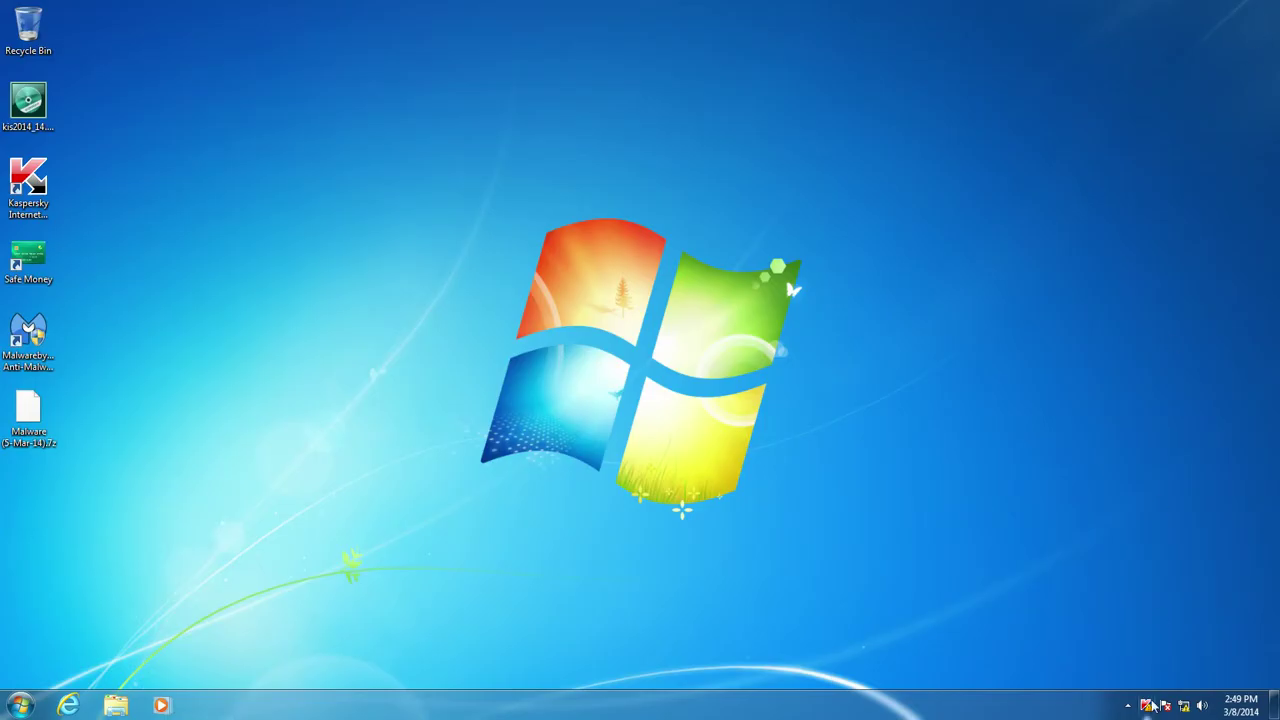
left_click(1148, 705)
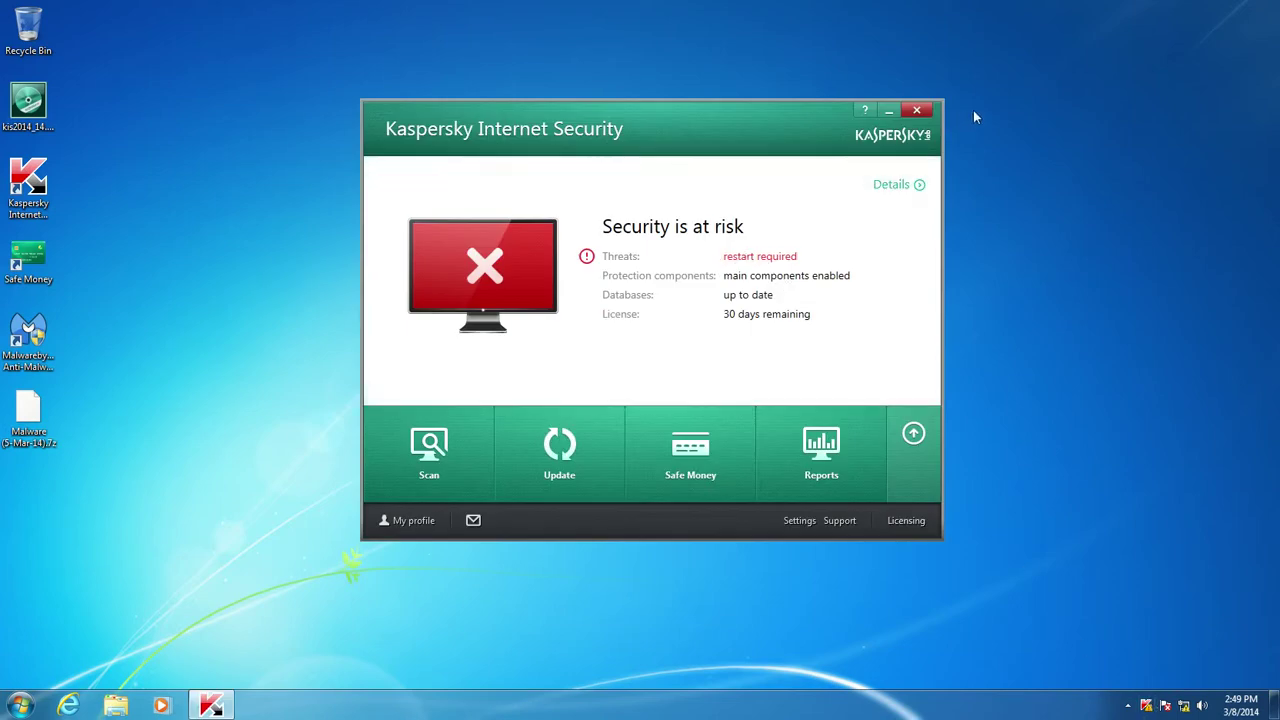
left_click(916, 110)
Restart the Windows virtual machine
left_click(20, 705)
mouse_move(270, 665)
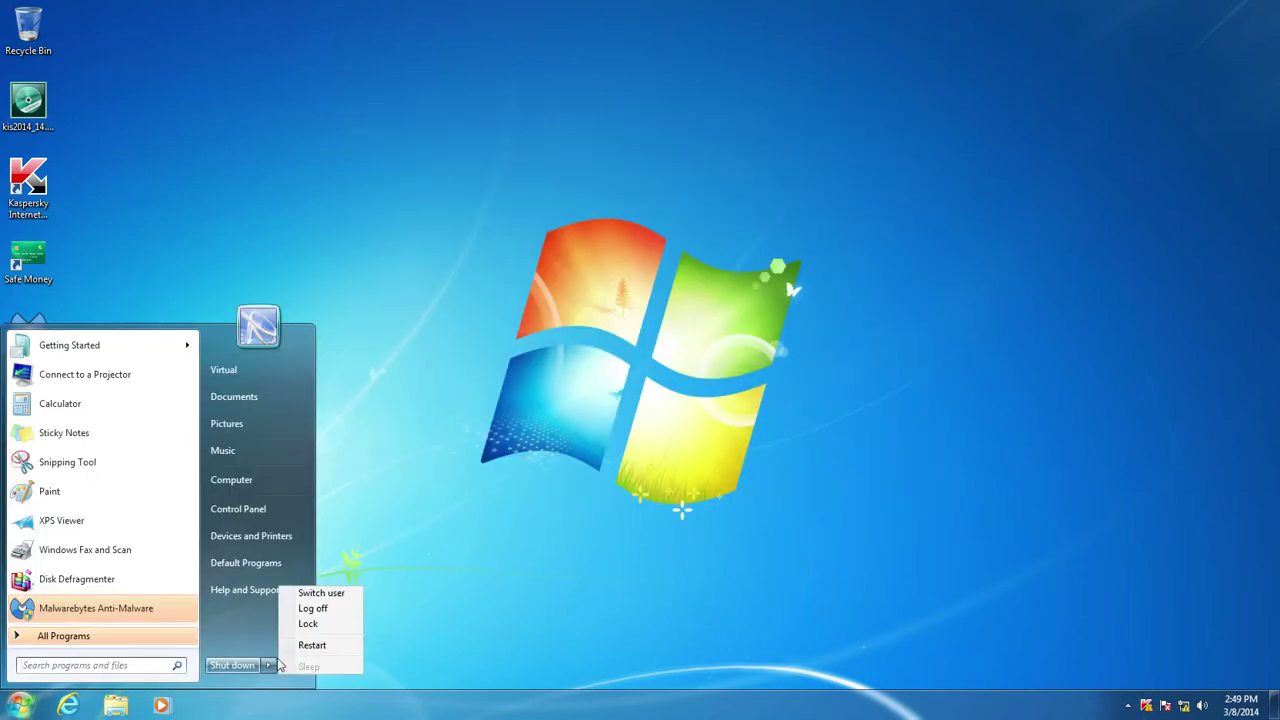
left_click(310, 645)
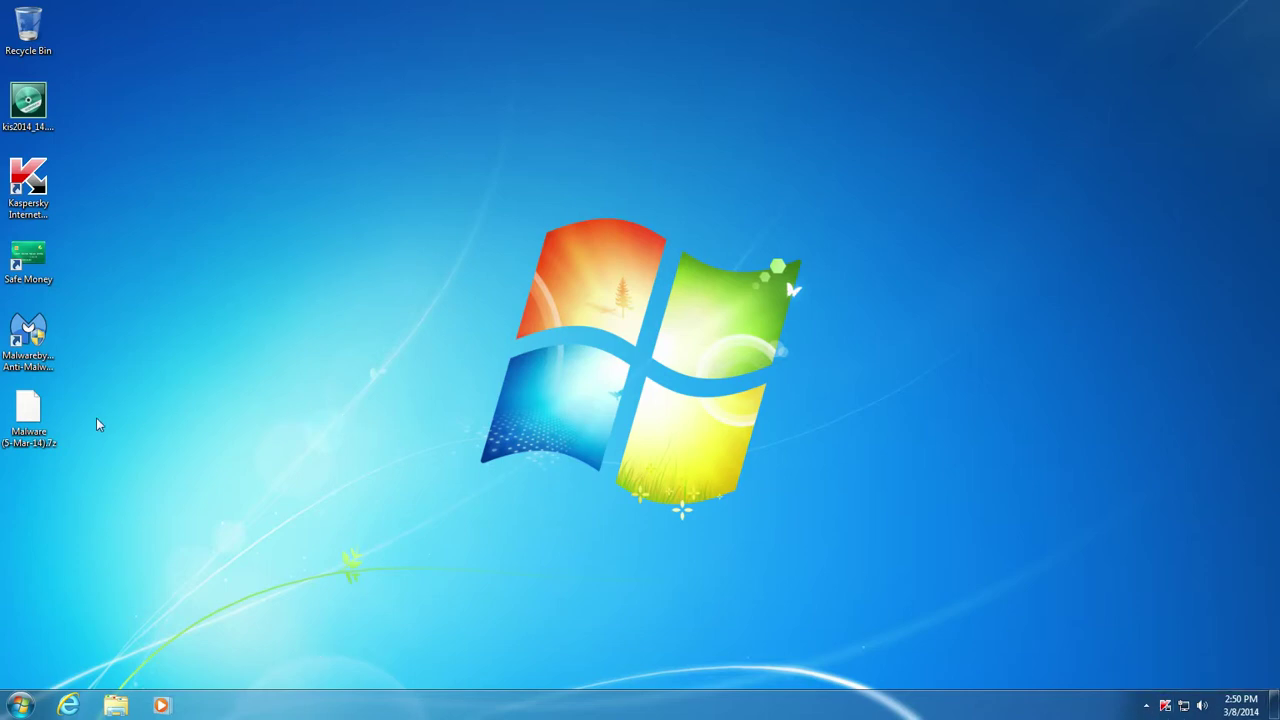
Pause Kaspersky's protection for a specified time
right_click(1165, 706)
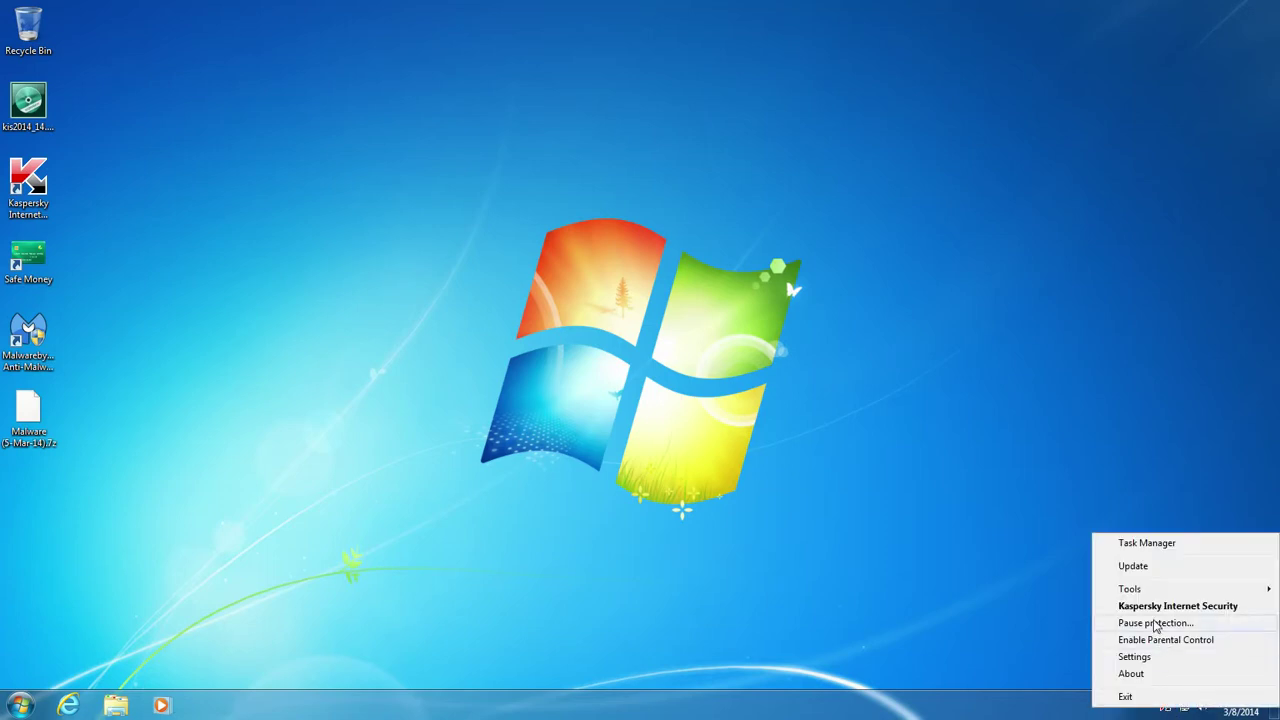
left_click(1160, 607)
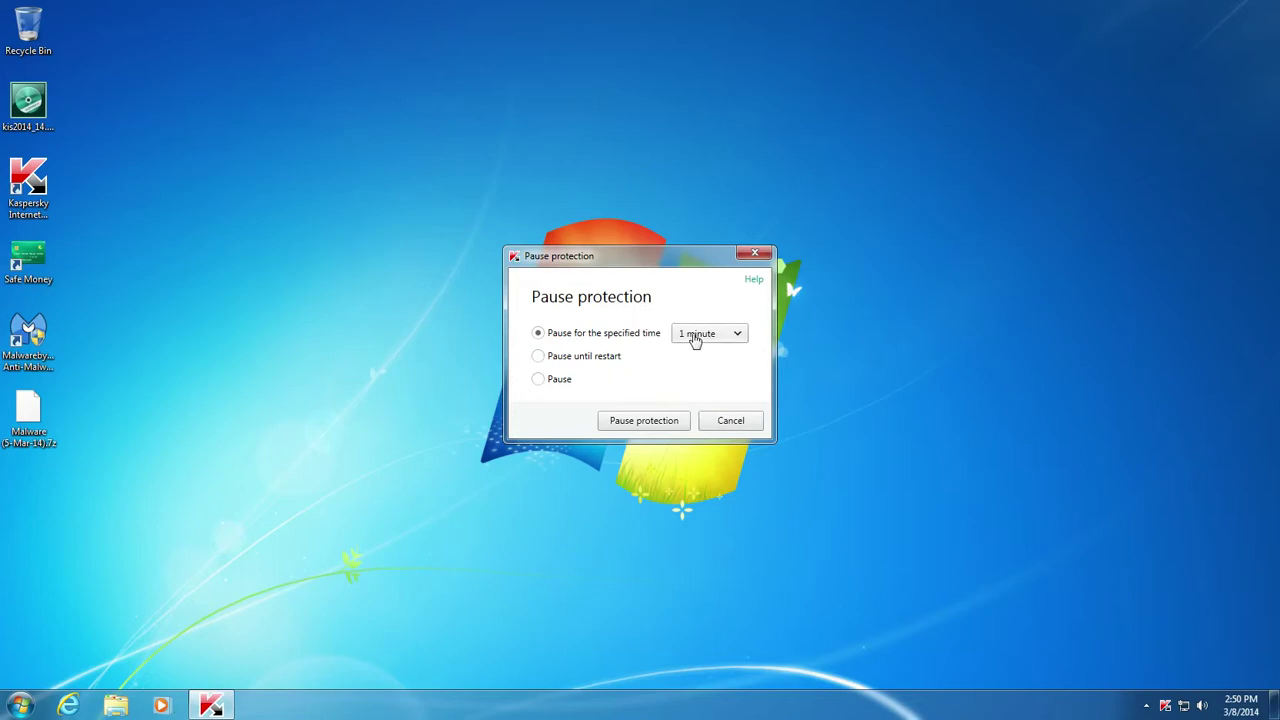
left_click(692, 334)
left_click(705, 443)
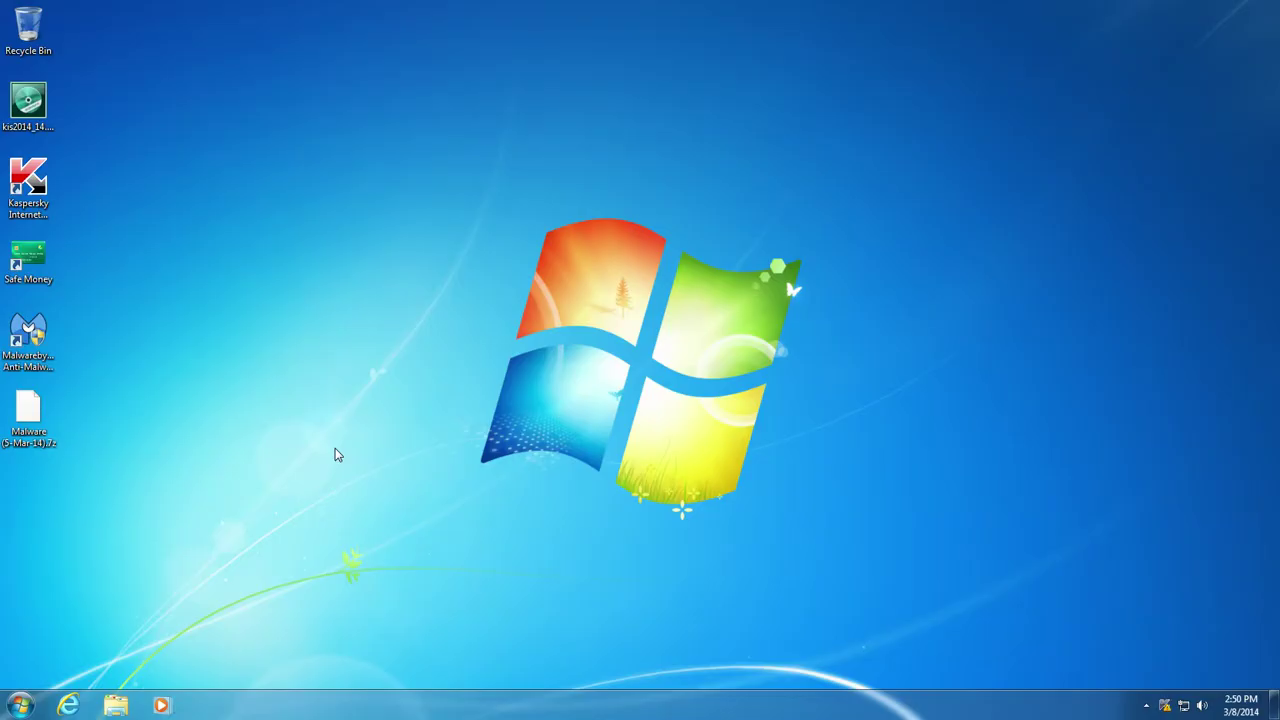
Extract Malware (5-Mar-14).7z with 7-Zip into a desktop folder of the same name, entering the archive password
right_click(26, 425)
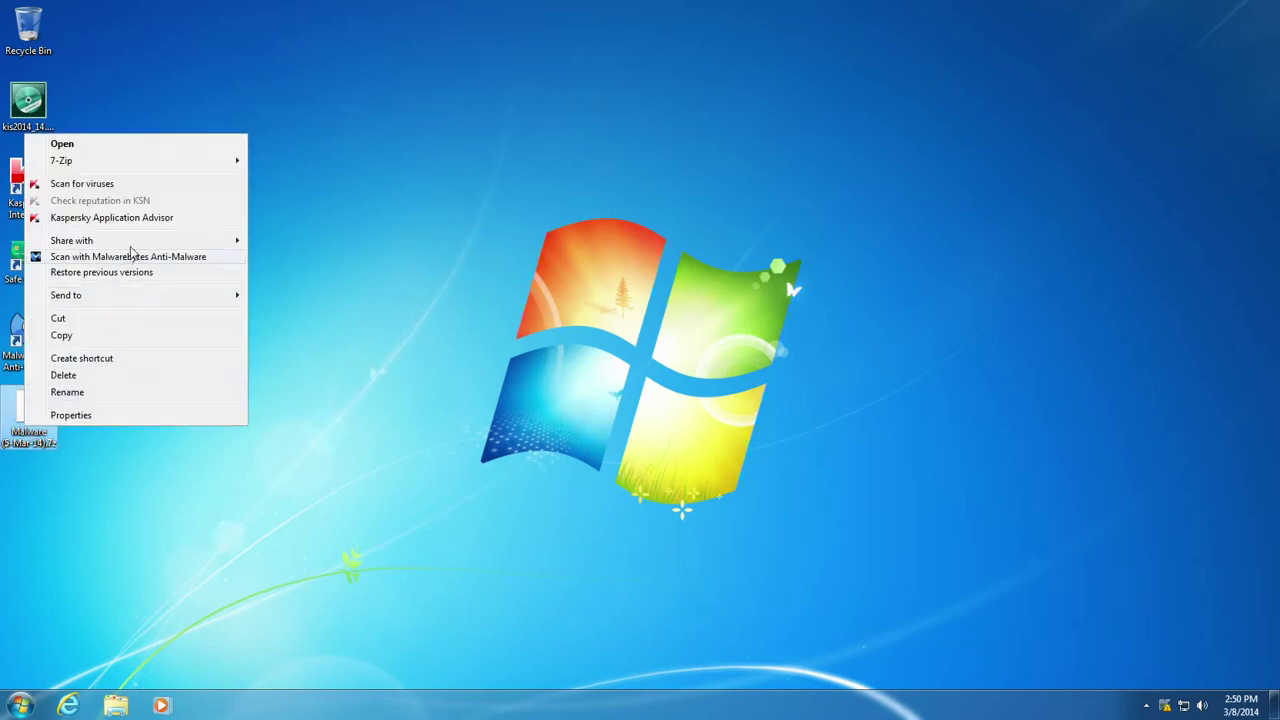
mouse_move(160, 163)
left_click(290, 178)
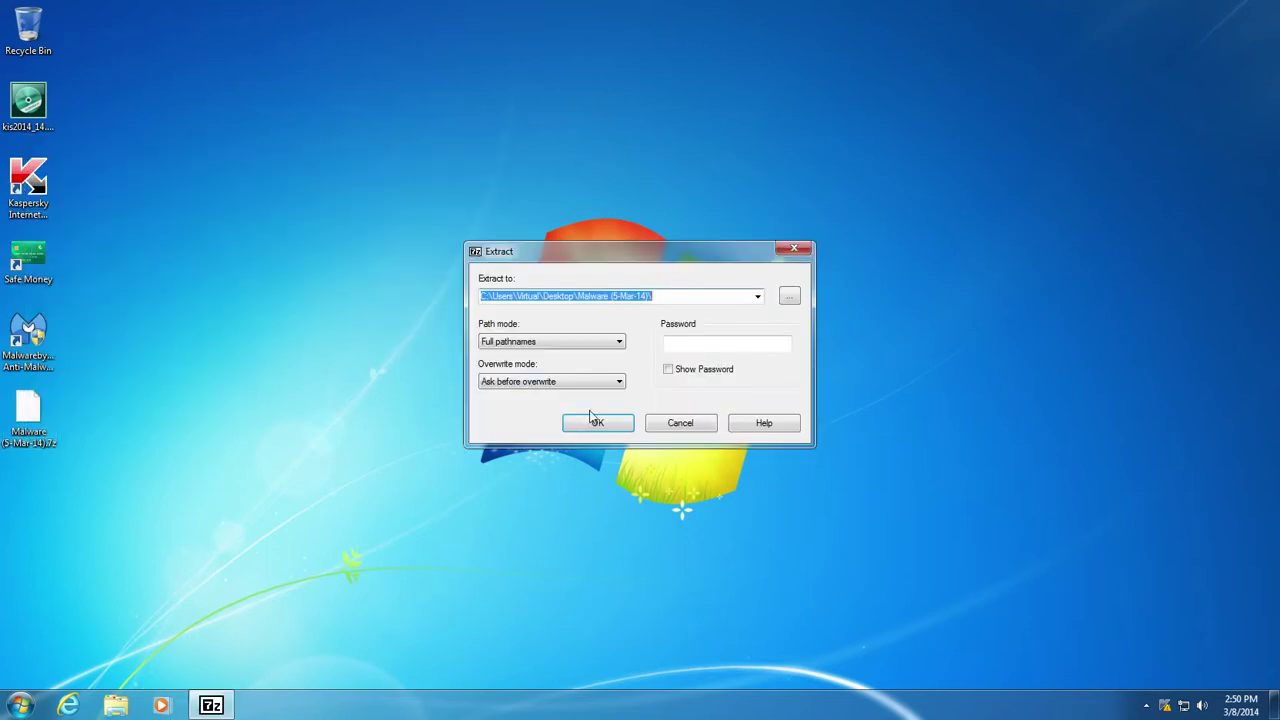
left_click(694, 342)
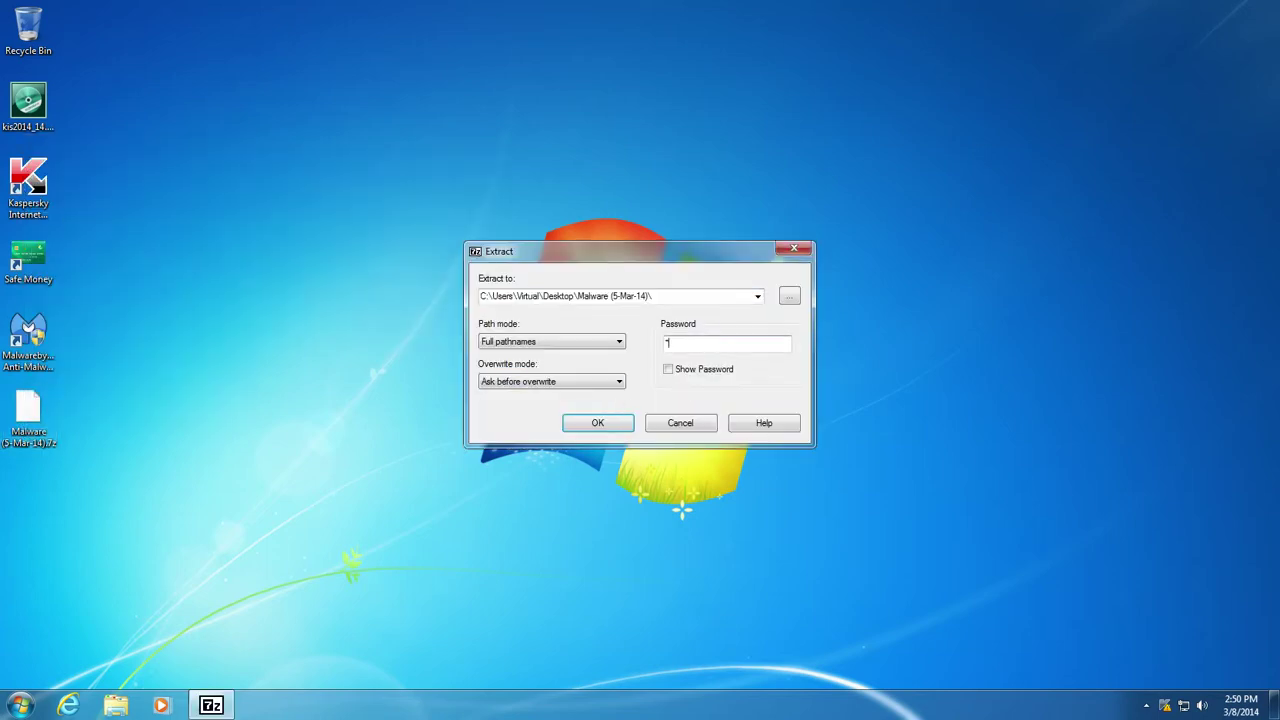
key("Return")
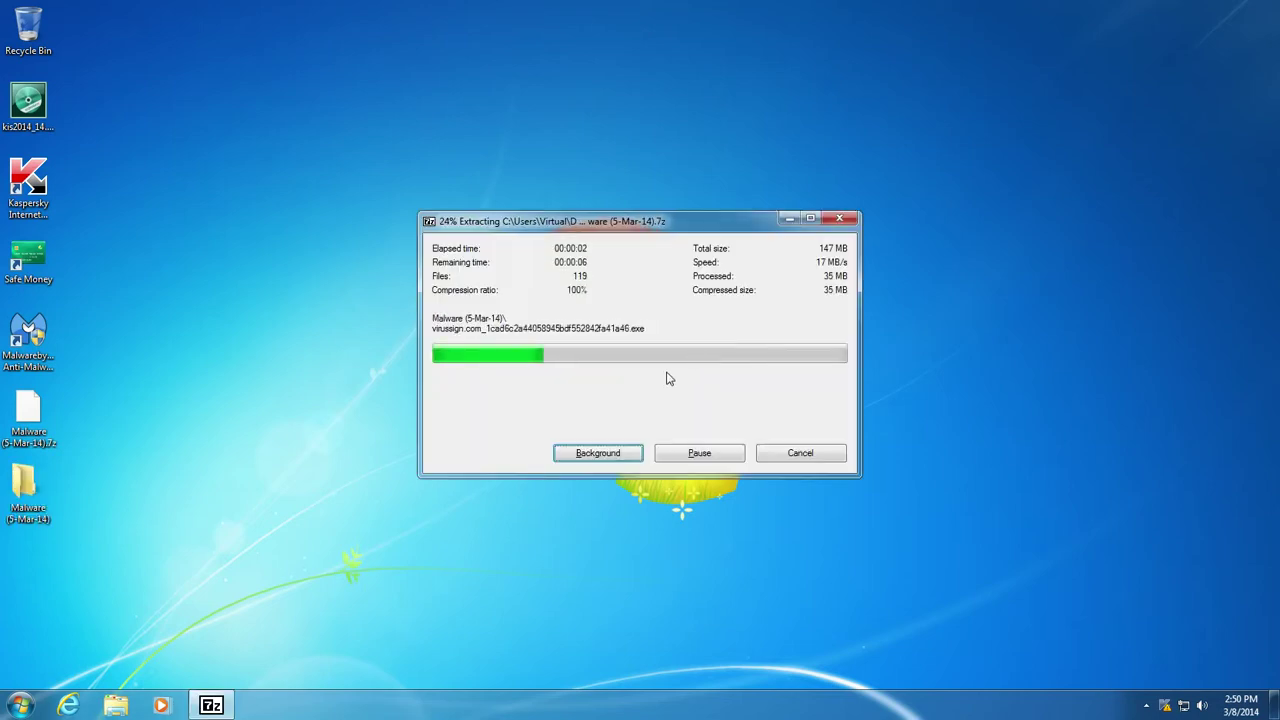
Check how many files the extracted Malware (5-Mar-14) folder contains in its properties, and close them
right_click(55, 482)
left_click(100, 484)
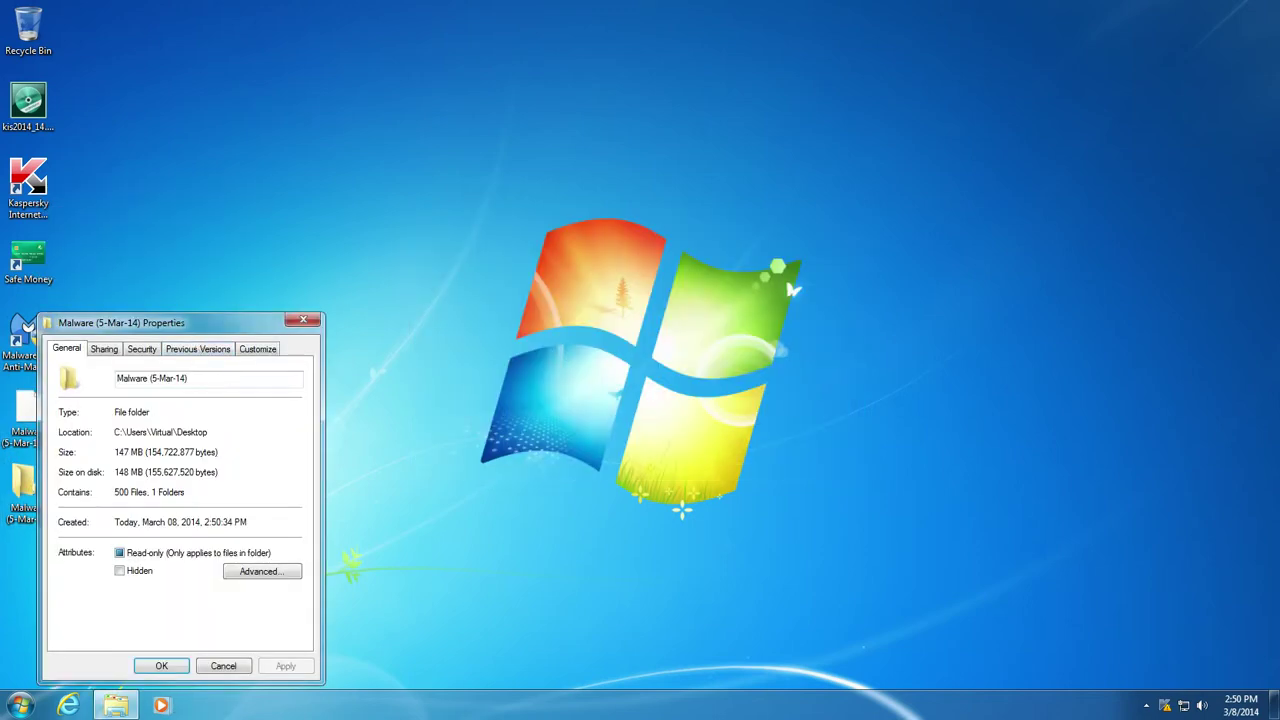
left_click_drag(119, 492, 150, 492)
left_click(292, 322)
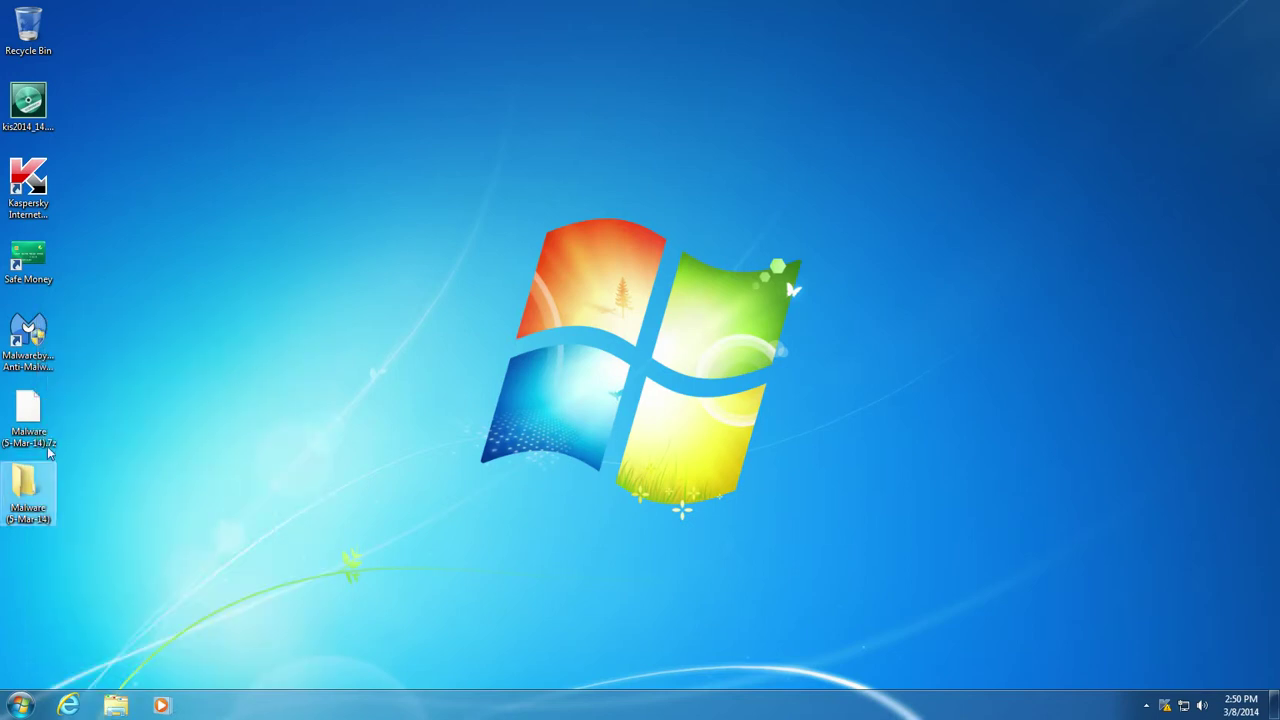
Scan the Malware (5-Mar-14) folder for viruses with Kaspersky, then clear the finished scan from the list and close Task Manager
right_click(27, 500)
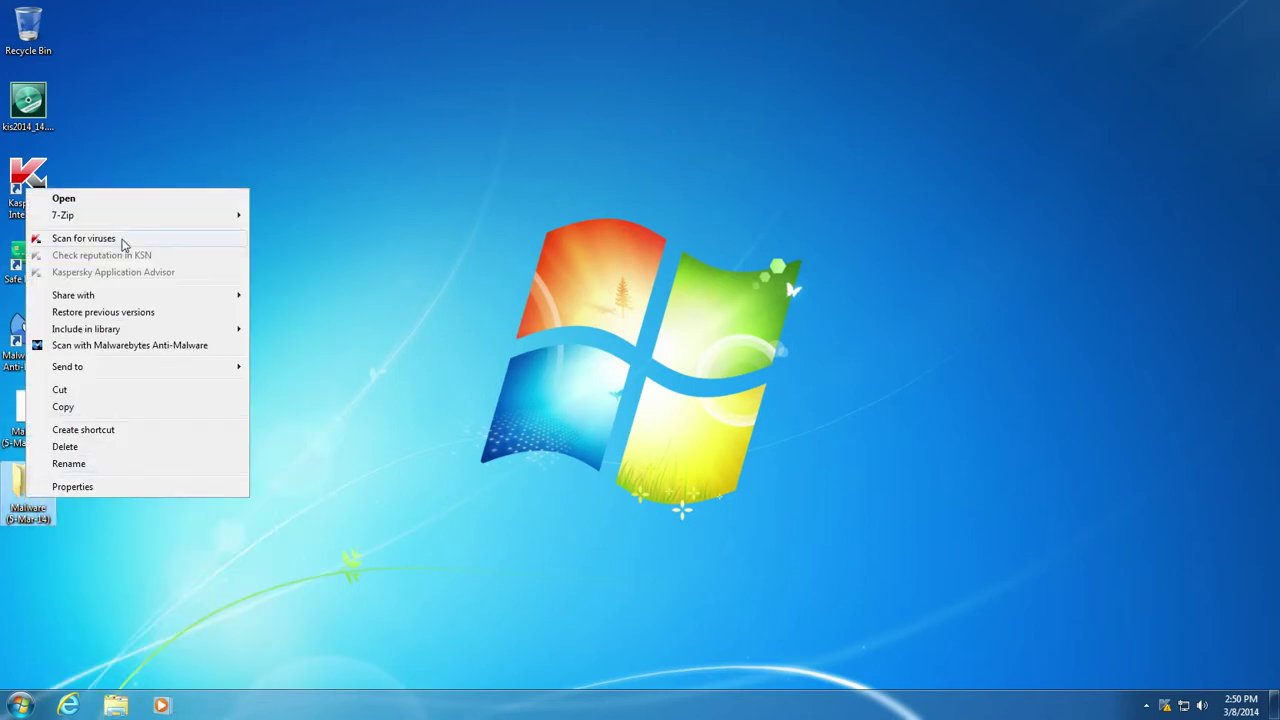
left_click(84, 238)
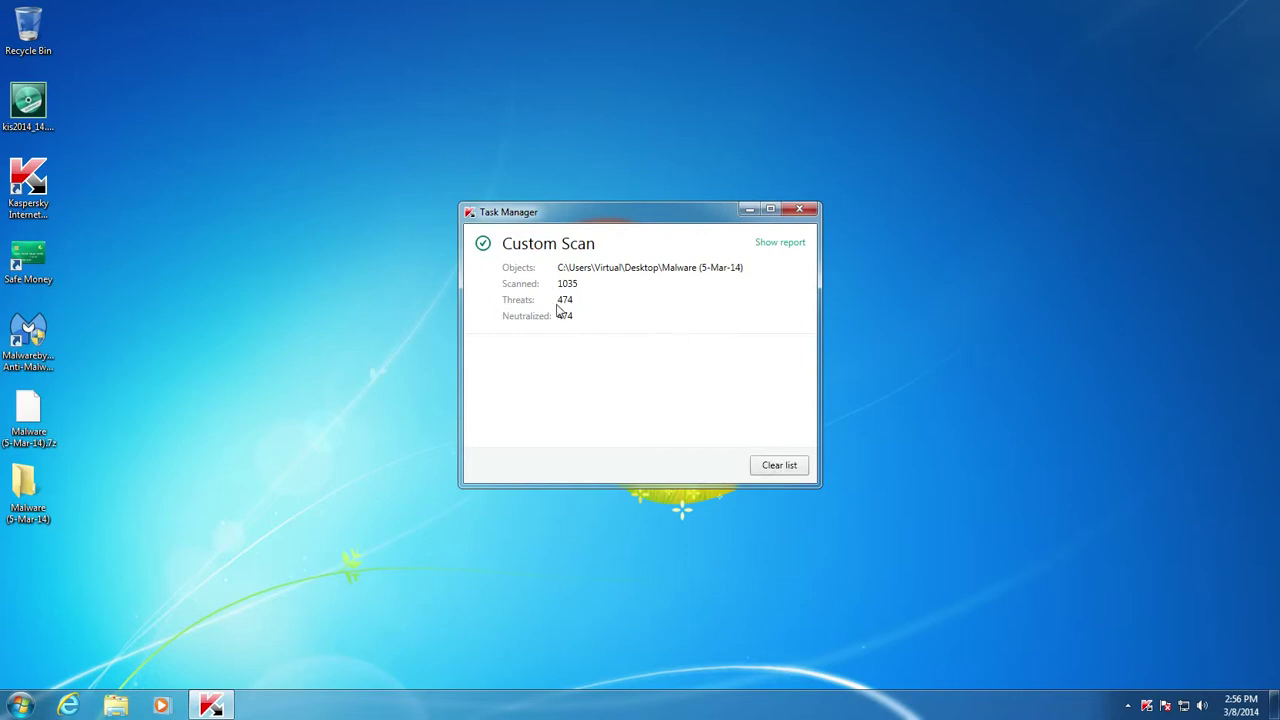
left_click(779, 466)
left_click(797, 210)
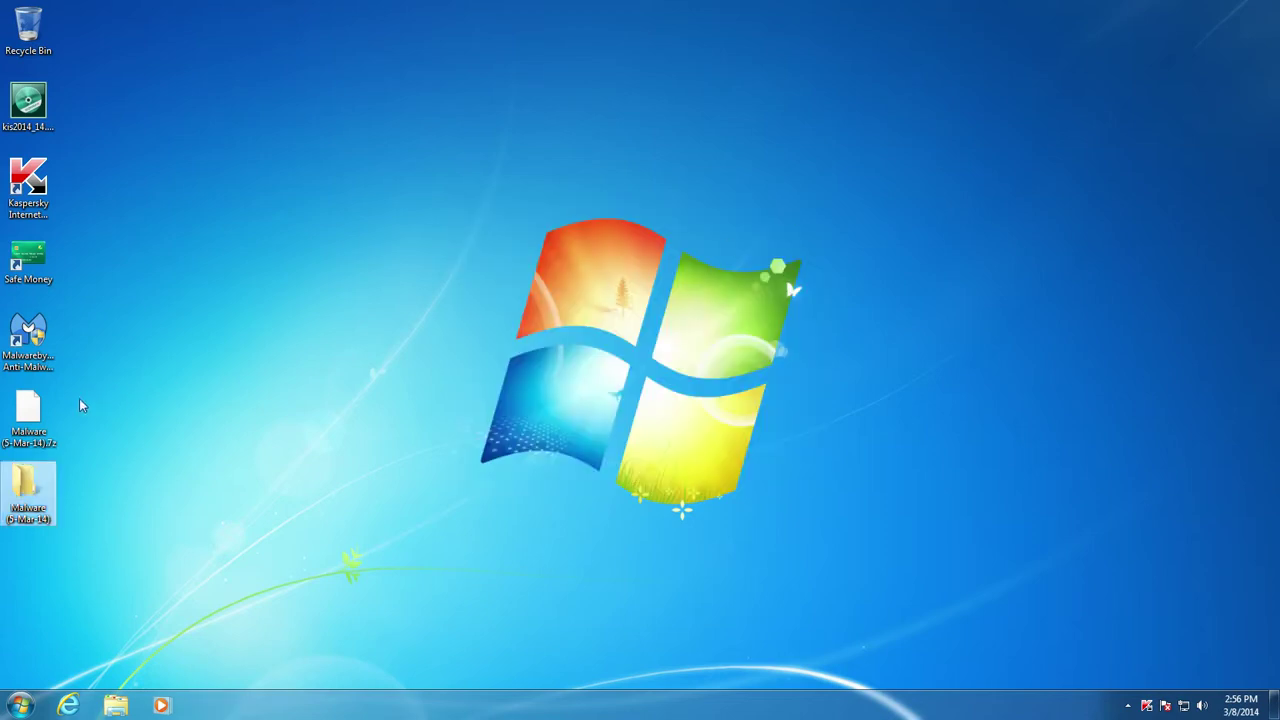
Rescan the Malware (5-Mar-14) folder with Kaspersky for leftover threats, then clear the task list and close it
right_click(32, 500)
left_click(163, 221)
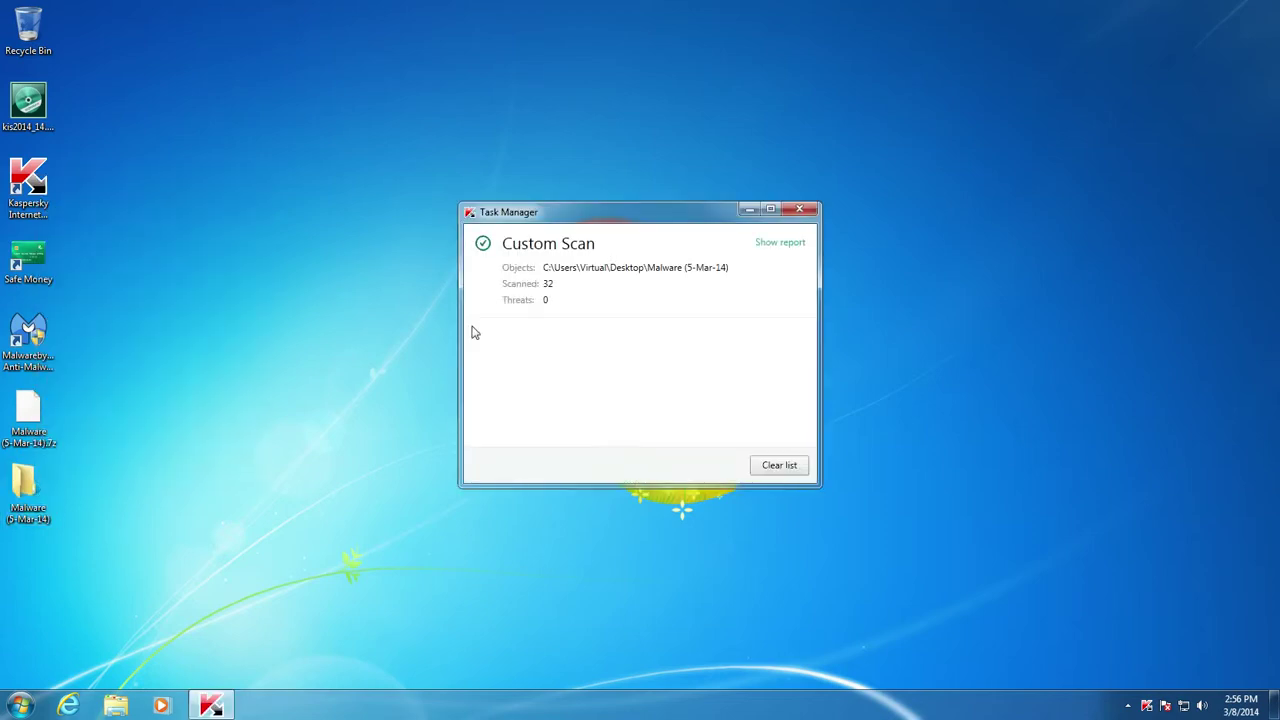
left_click(779, 466)
left_click(799, 209)
Open the inner Malware (5-Mar-14) folder and look through the samples left after the scans
double_click(29, 490)
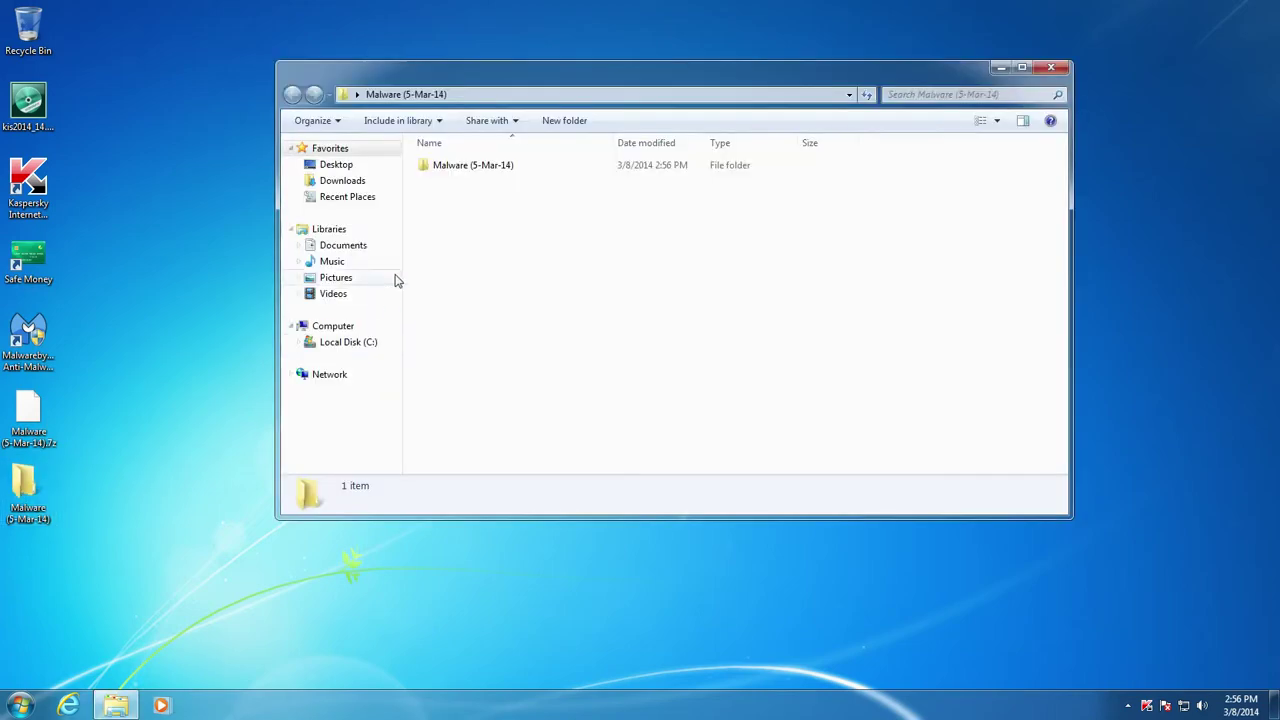
double_click(440, 167)
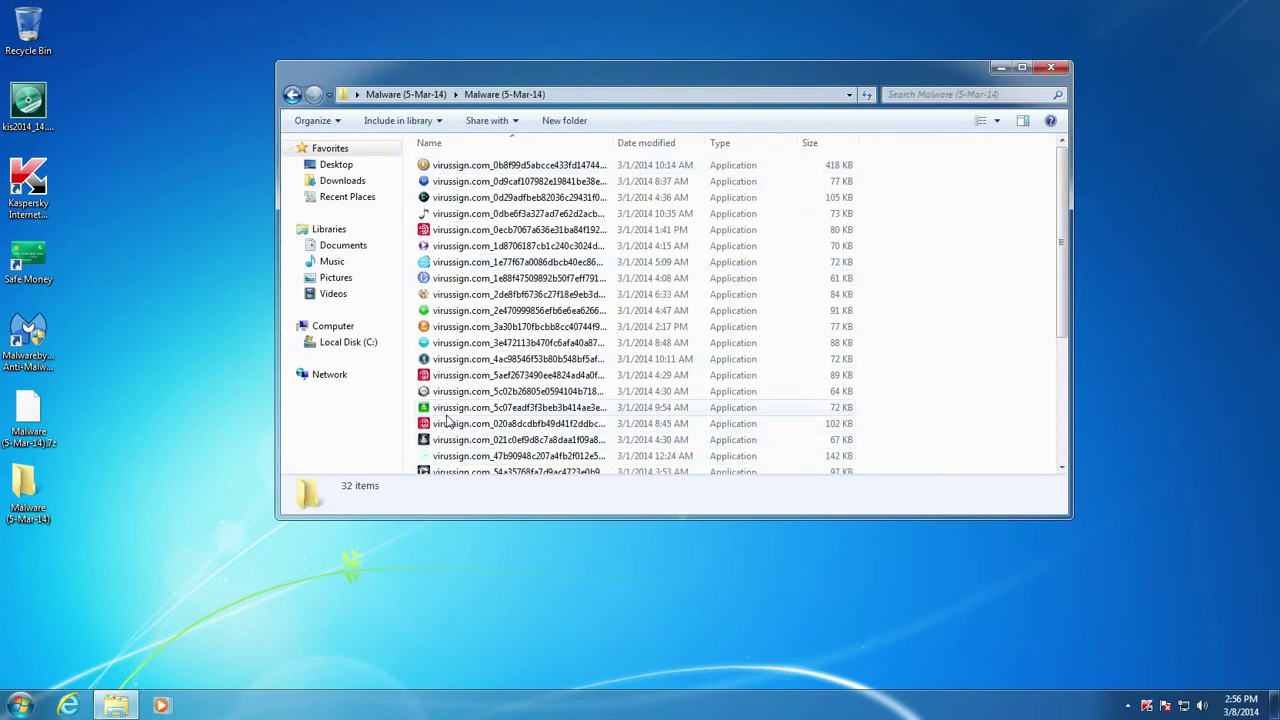
scroll(447, 421, "down", 5)
scroll(447, 421, "up", 5)
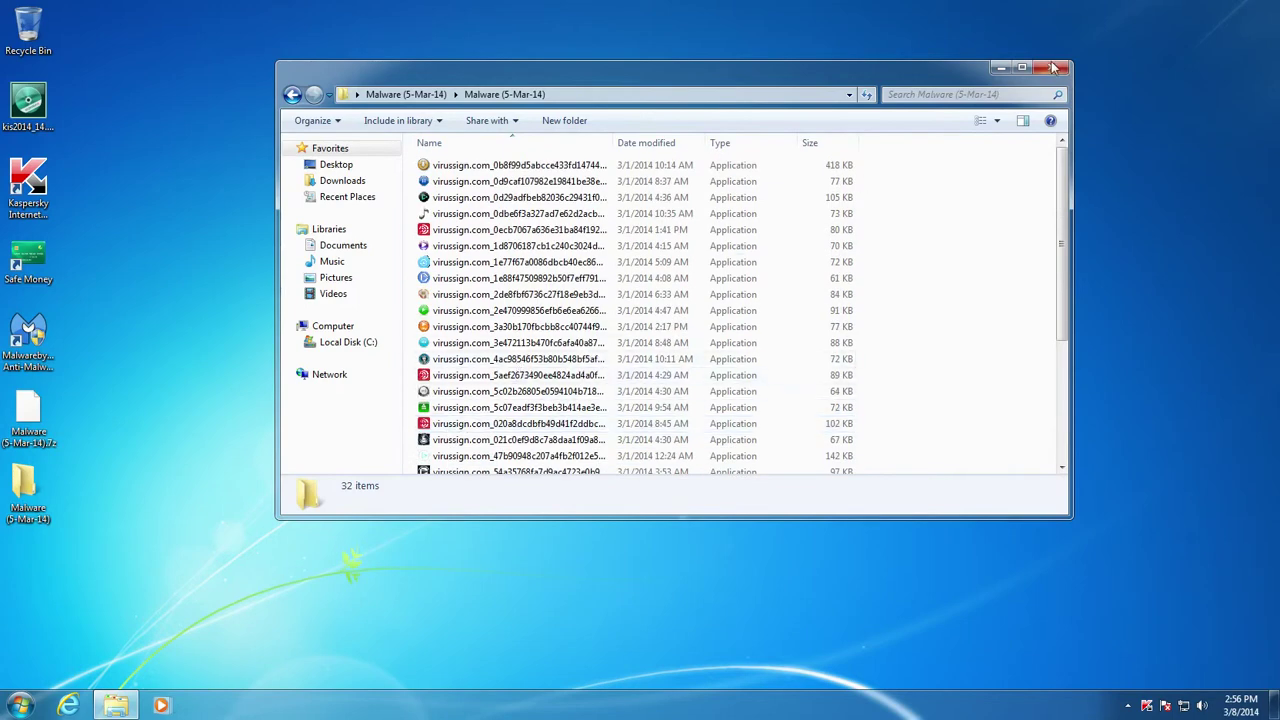
Calculate the detection ratio in Calculator as 500 minus 32, divided by 500, and close Calculator
left_click(20, 706)
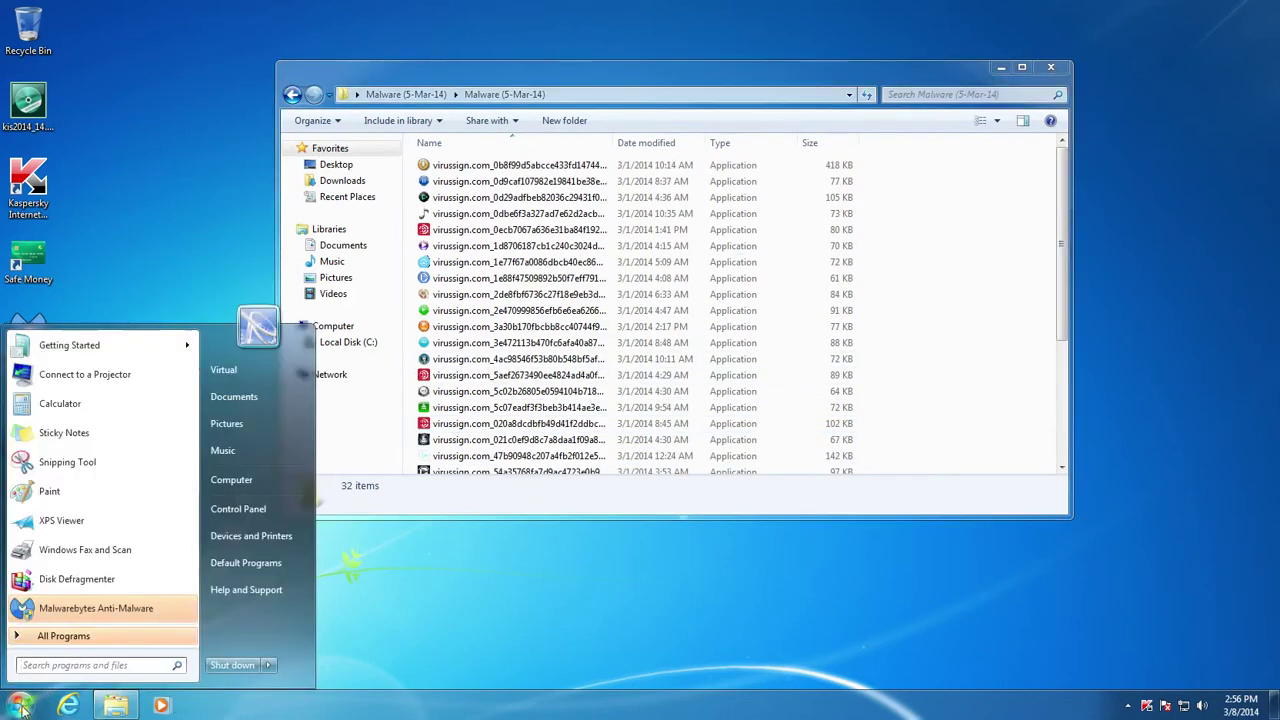
type("calc")
key("Return")
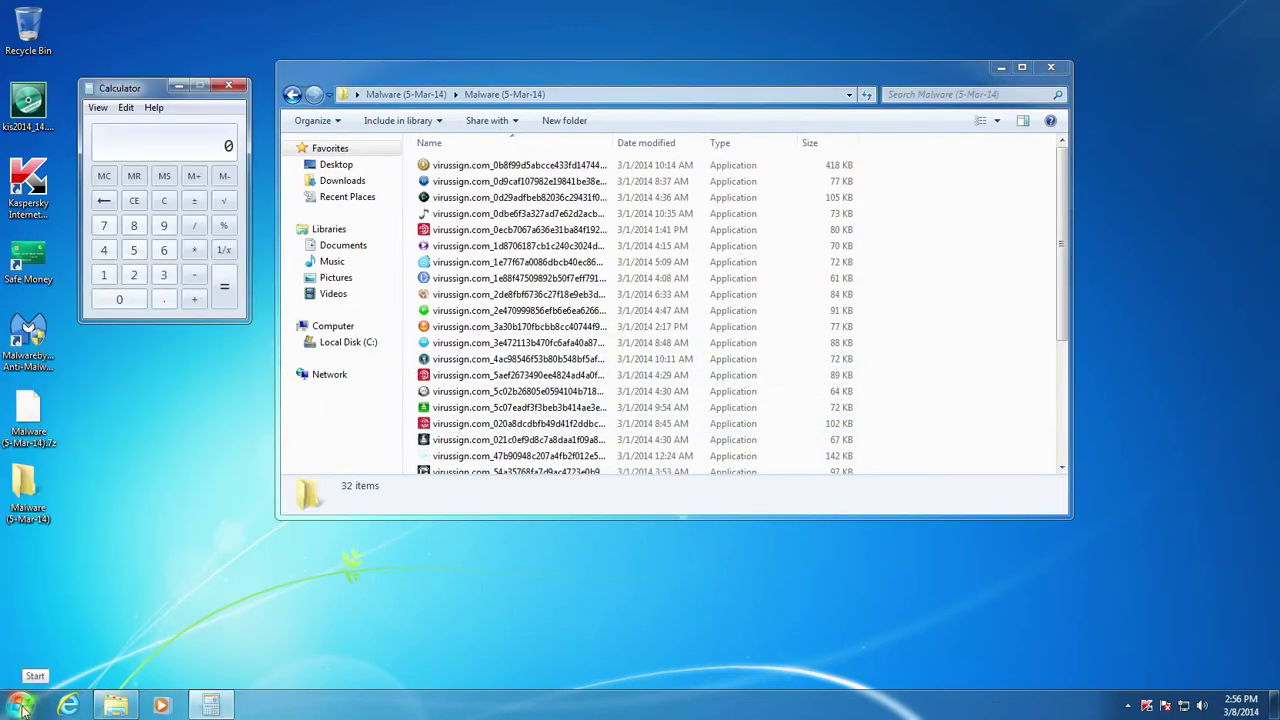
type("500 - ")
type("32")
key("Return")
type("500")
key("Return")
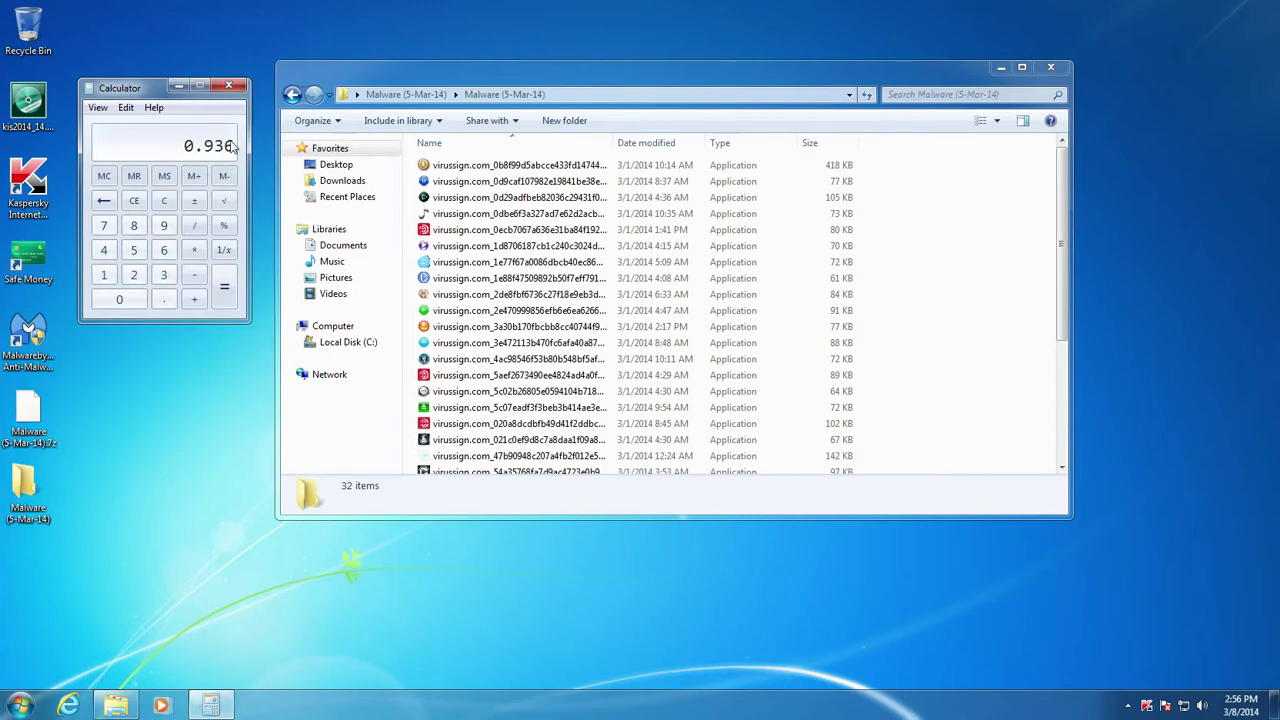
left_click(229, 88)
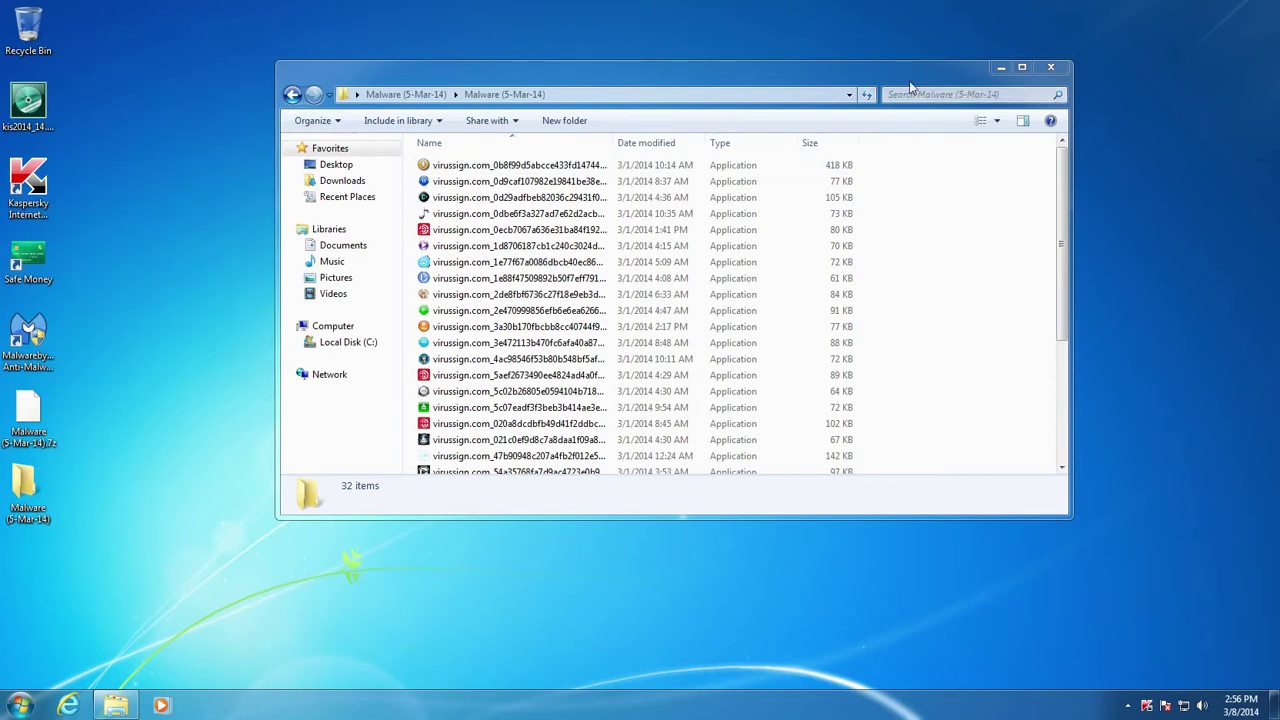
Shift the folder window slightly, open Kaspersky's main window and place it in front of the folder window
left_click_drag(909, 77, 891, 89)
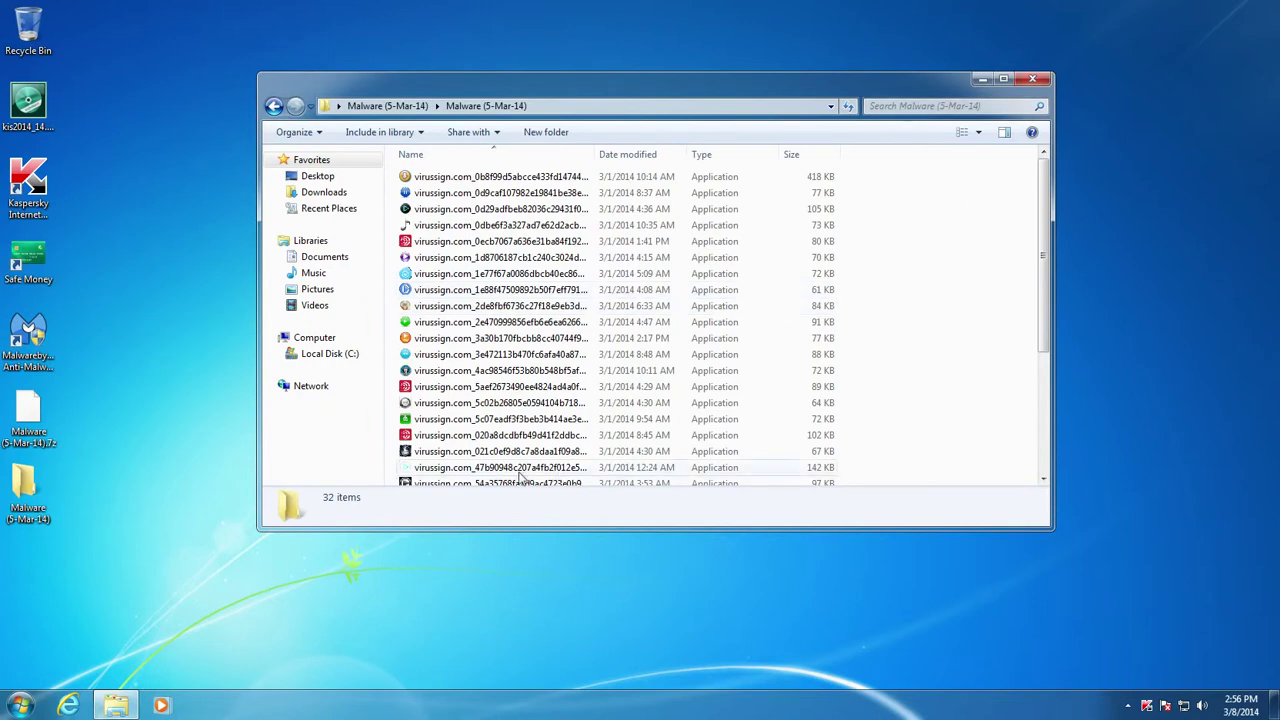
left_click(1146, 710)
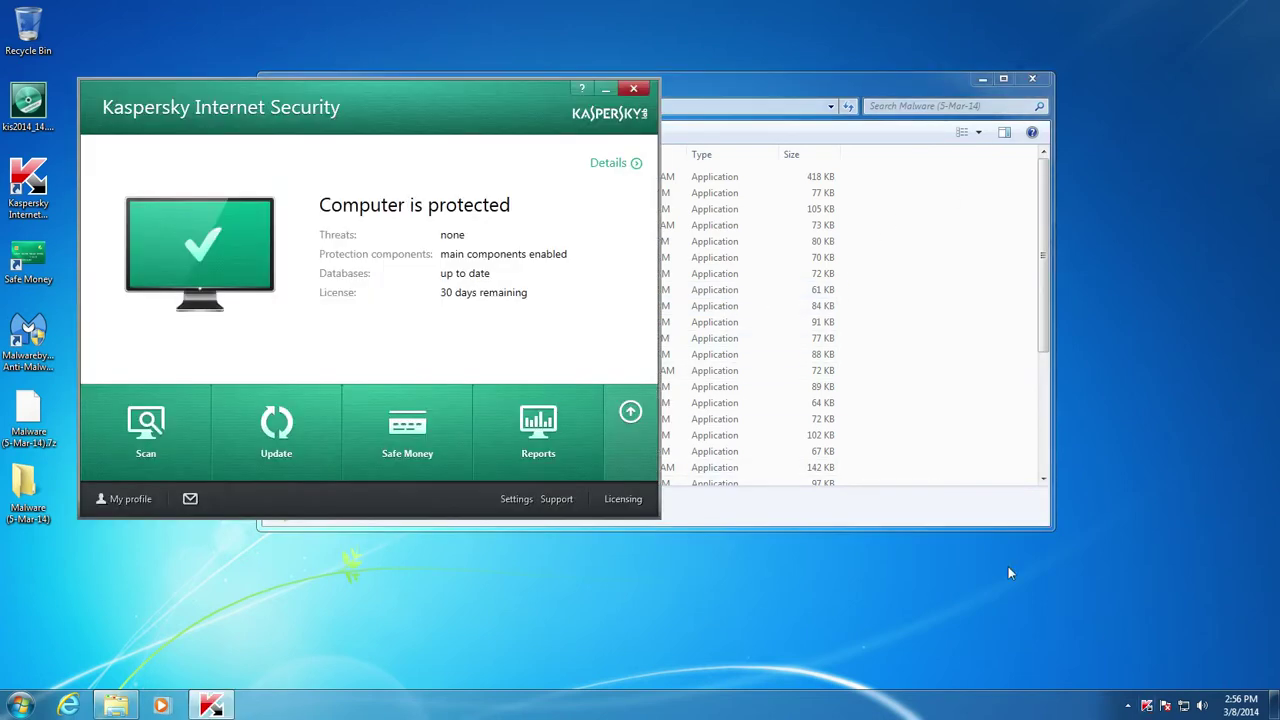
left_click_drag(454, 102, 736, 102)
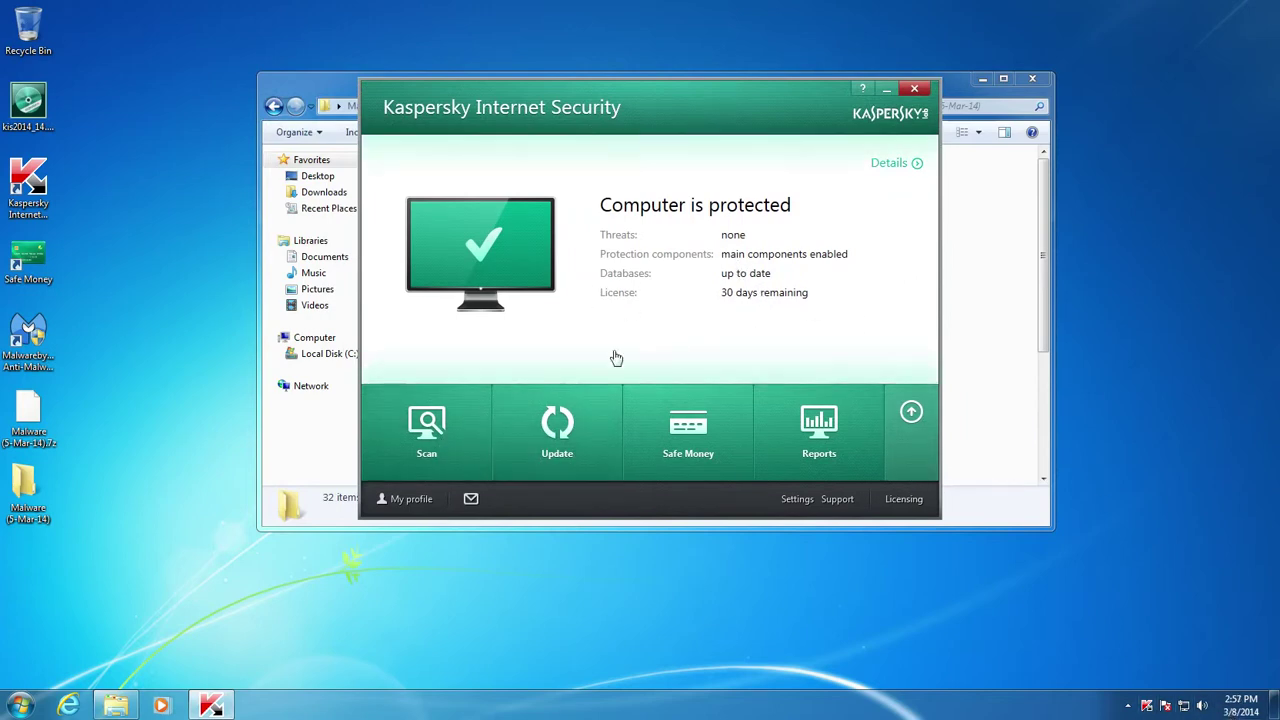
Look over Kaspersky's complete set of feature tiles, collapse them again and close the main window
left_click(911, 428)
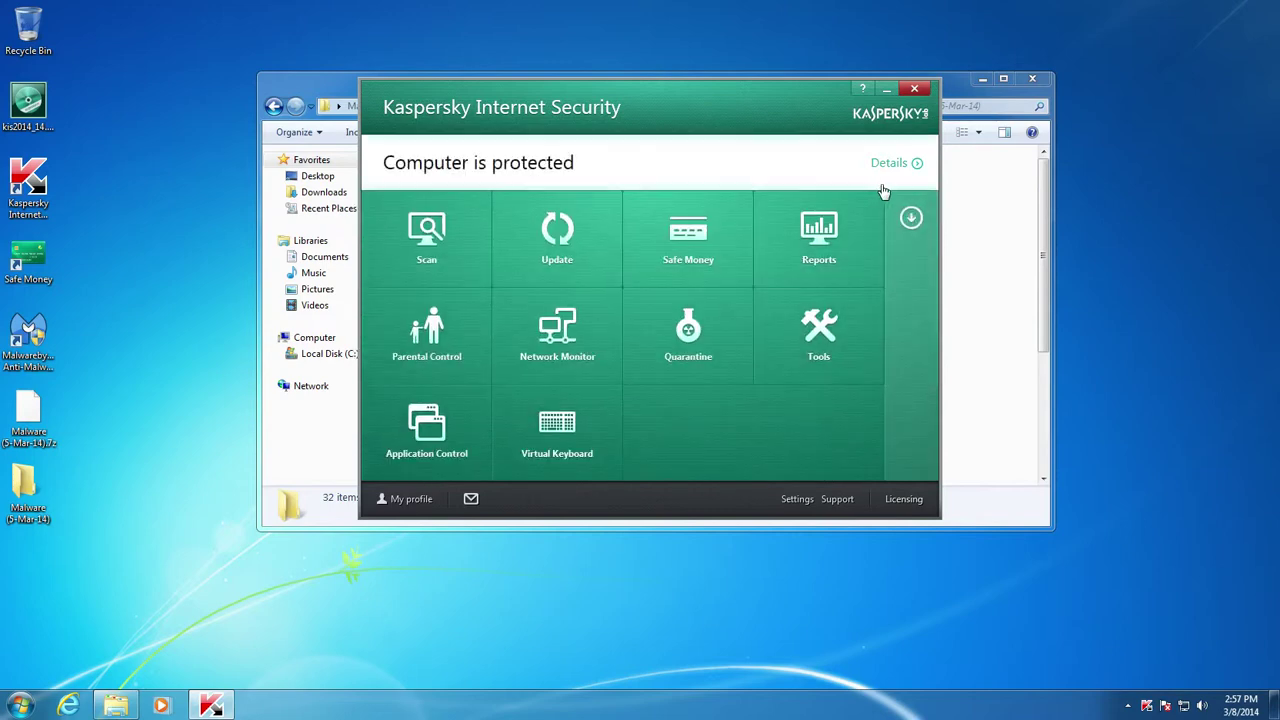
left_click(910, 218)
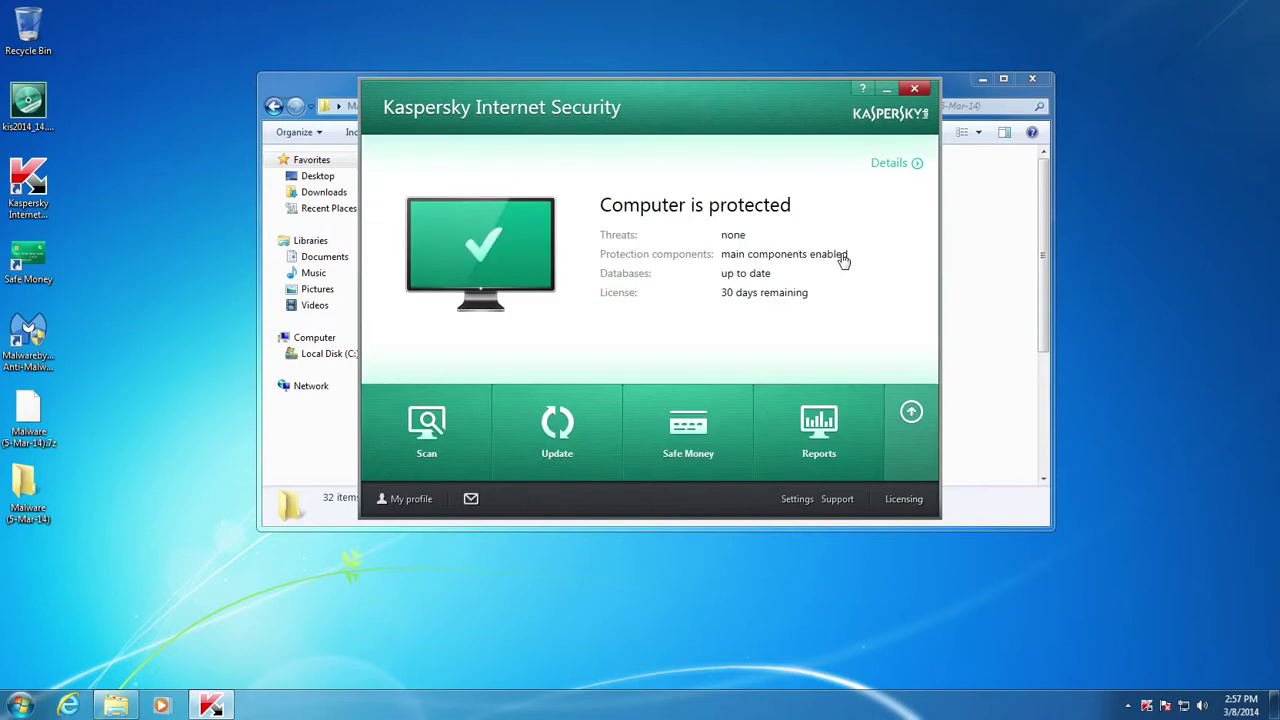
left_click(914, 89)
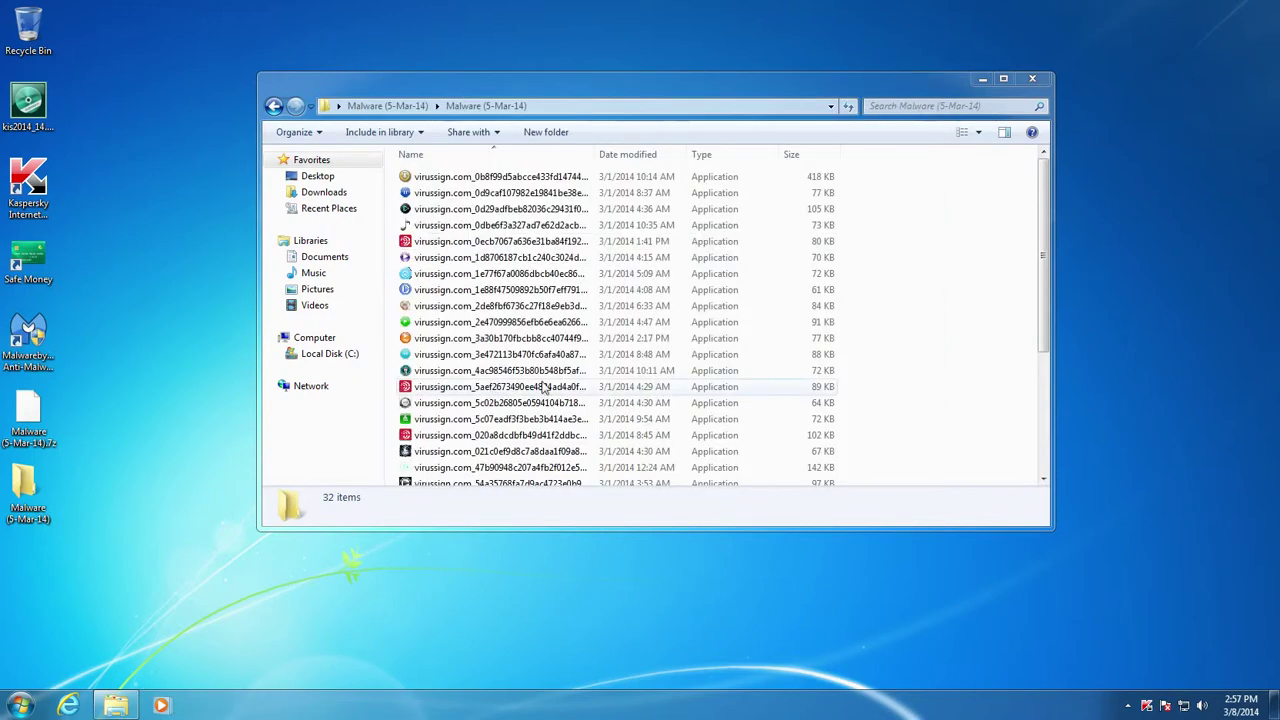
Run six leftover samples near the start of the Malware (5-Mar-14) folder, from virussign.com_0d9caf to virussign.com_1e77f6
double_click(457, 197)
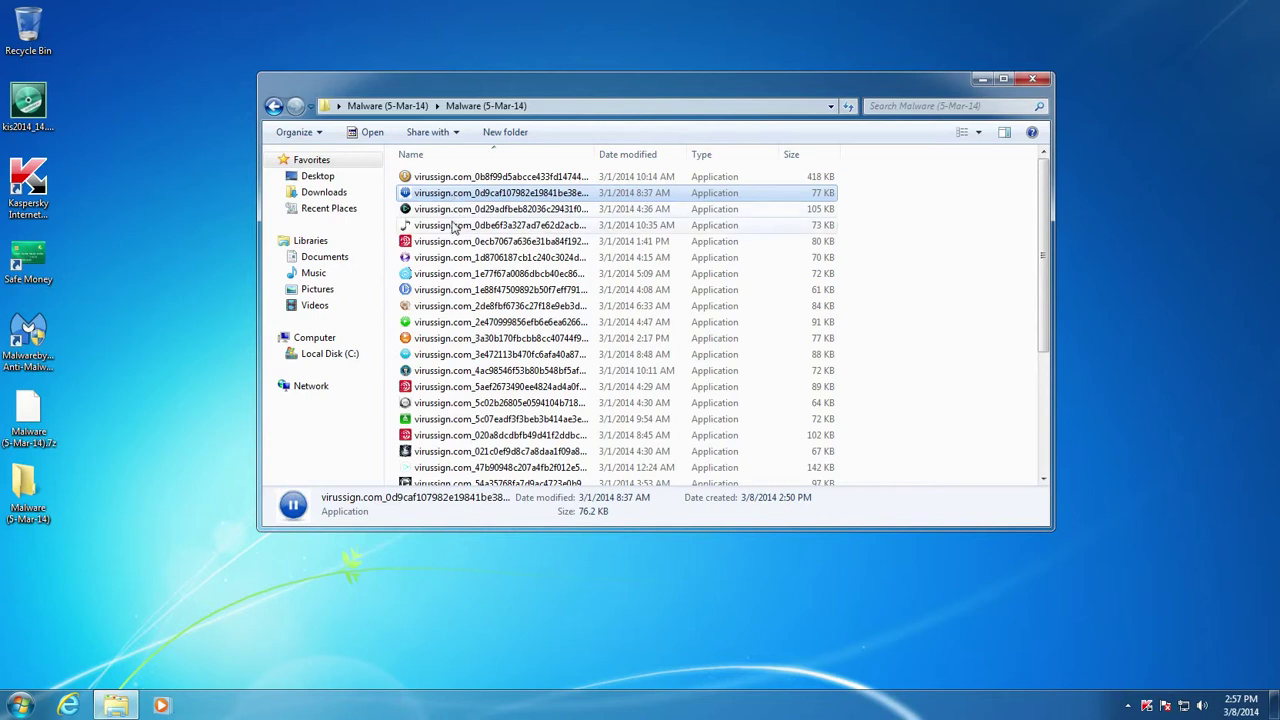
left_click(457, 213)
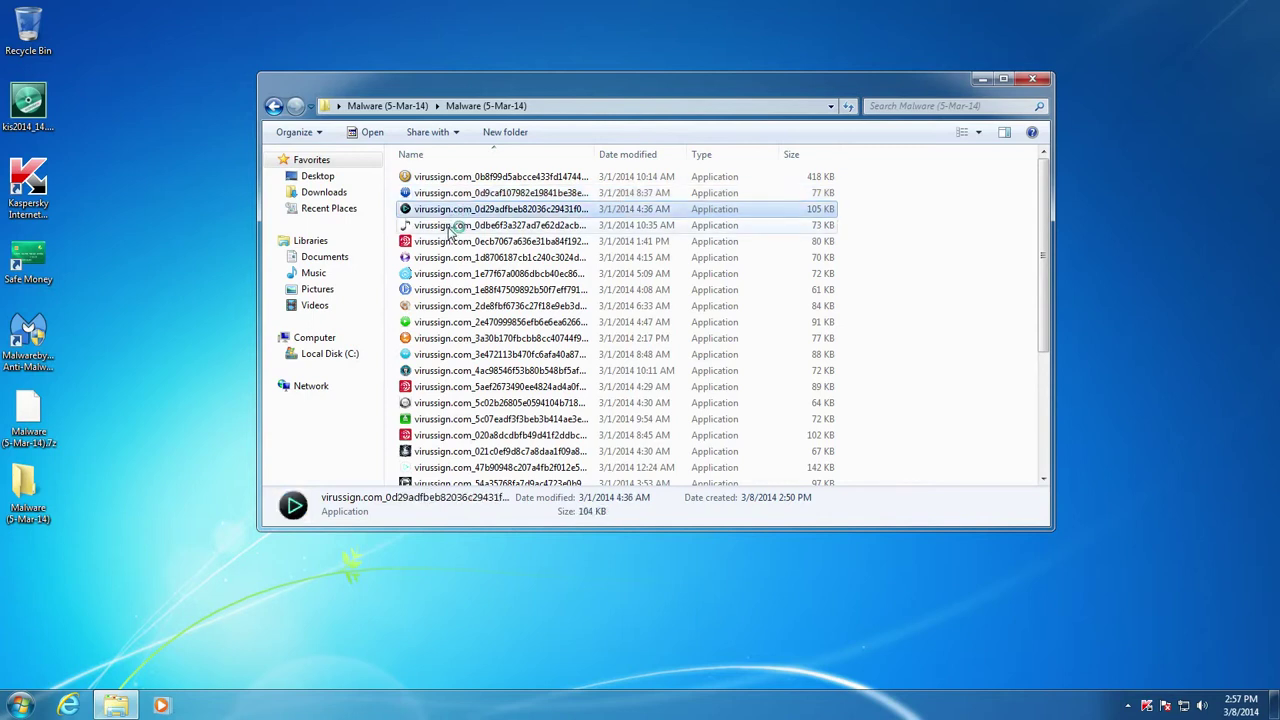
left_click(452, 227)
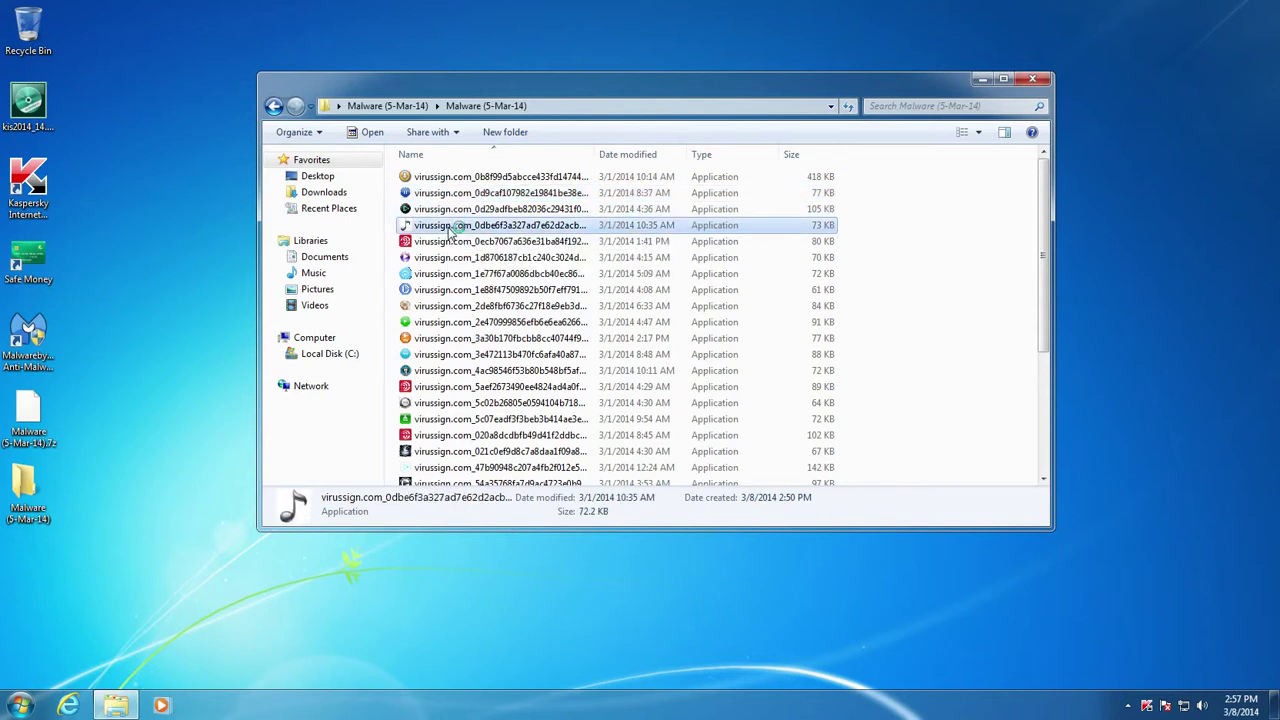
left_click(458, 243)
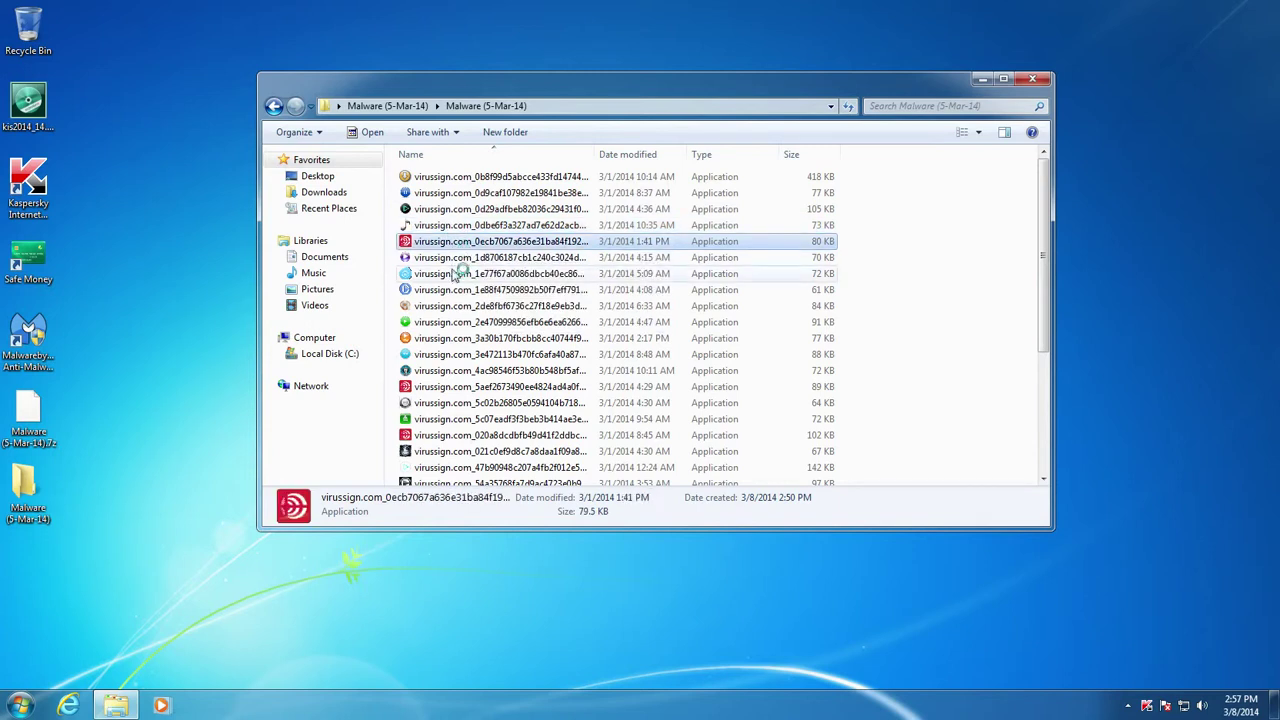
left_click(458, 260)
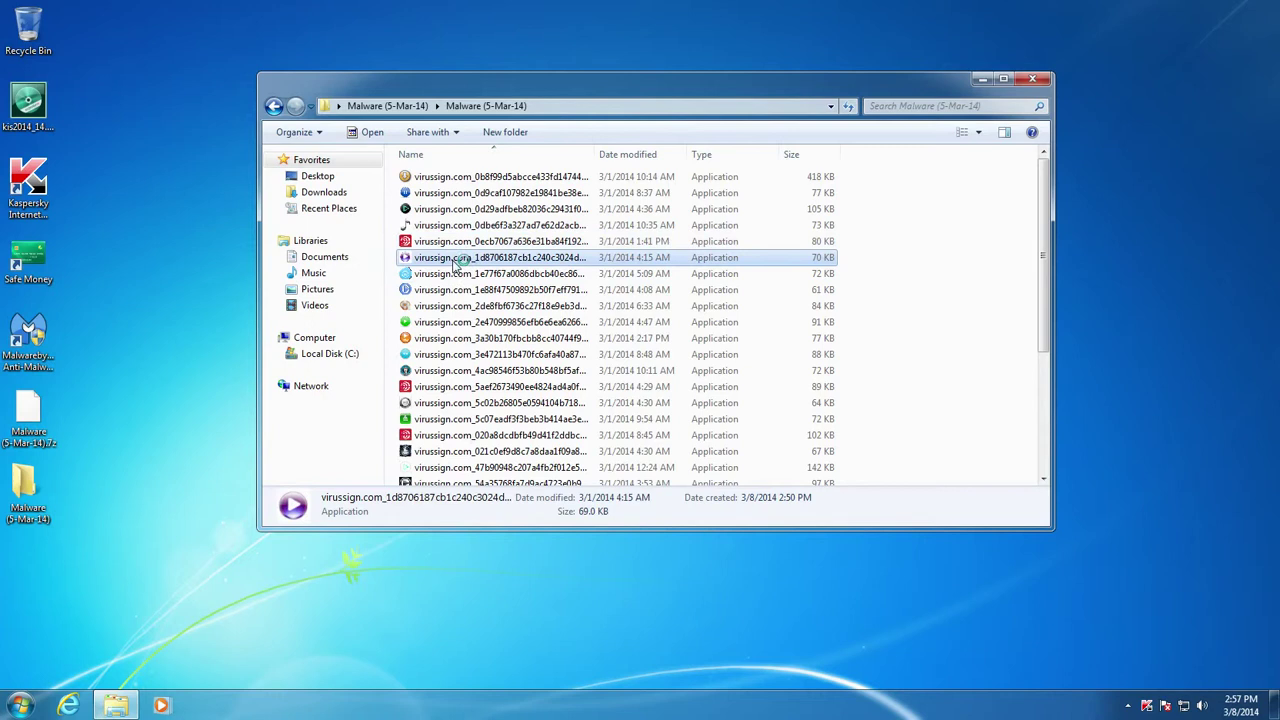
left_click(453, 275)
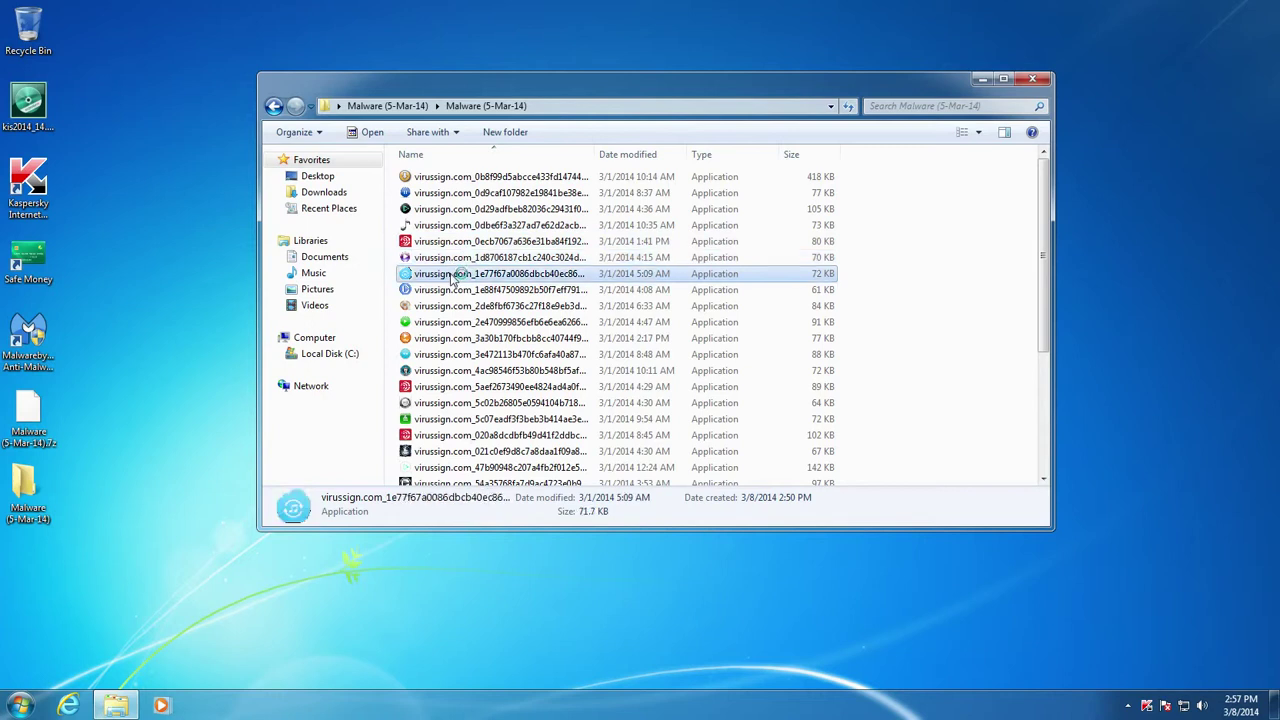
Run the samples starting with virussign.com_4ac985, 5c02b2, 353a8a and 079809, and close the folder window
double_click(475, 372)
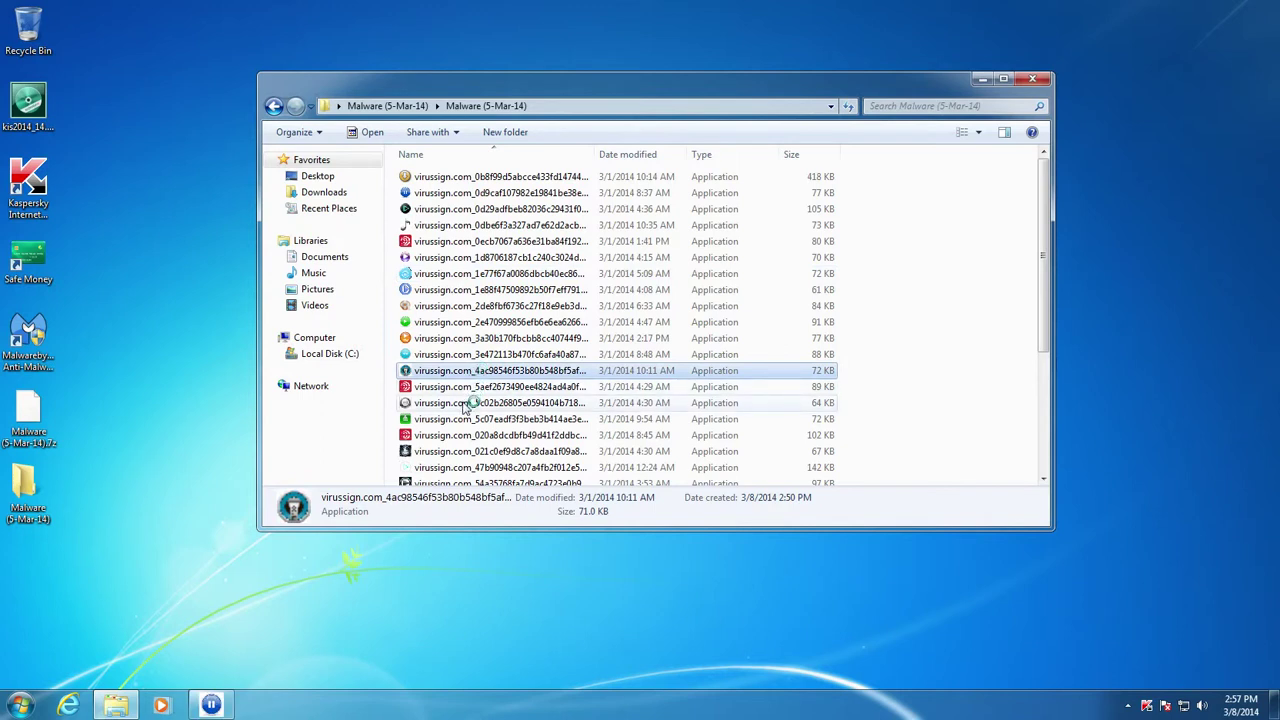
left_click(465, 403)
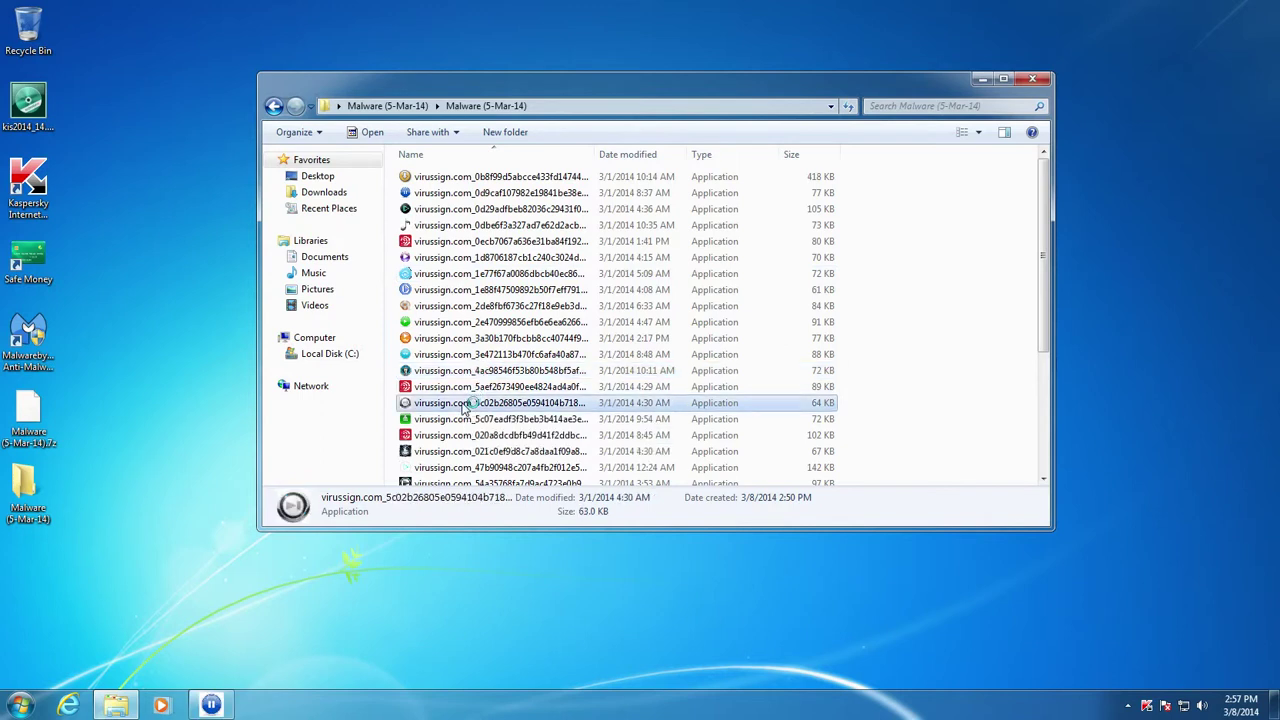
scroll(475, 440, "down", 1)
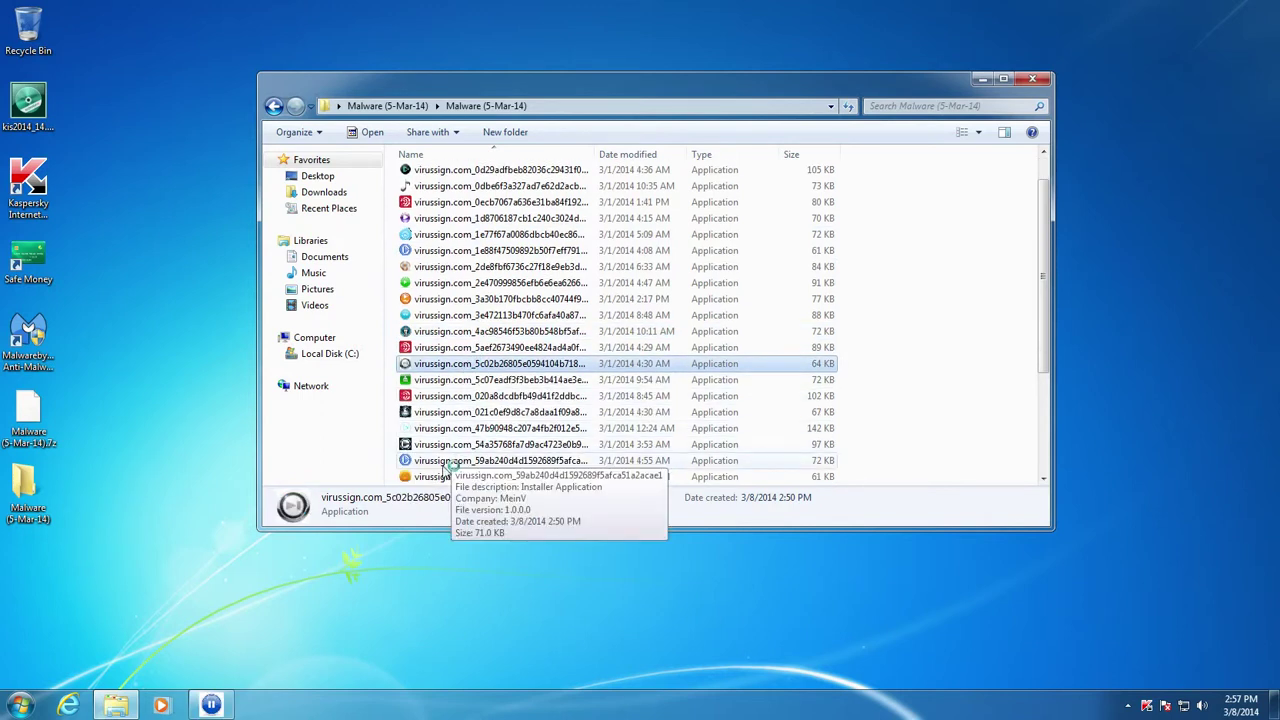
left_click(441, 477)
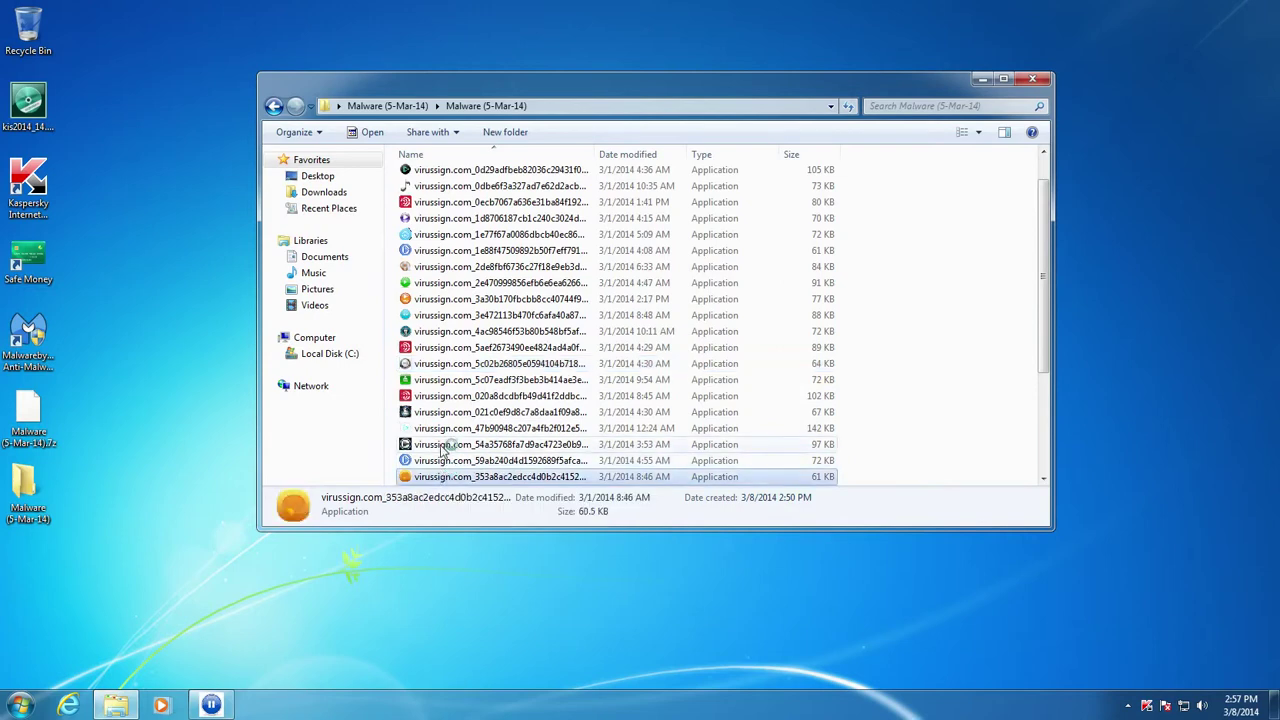
scroll(445, 440, "down", 3)
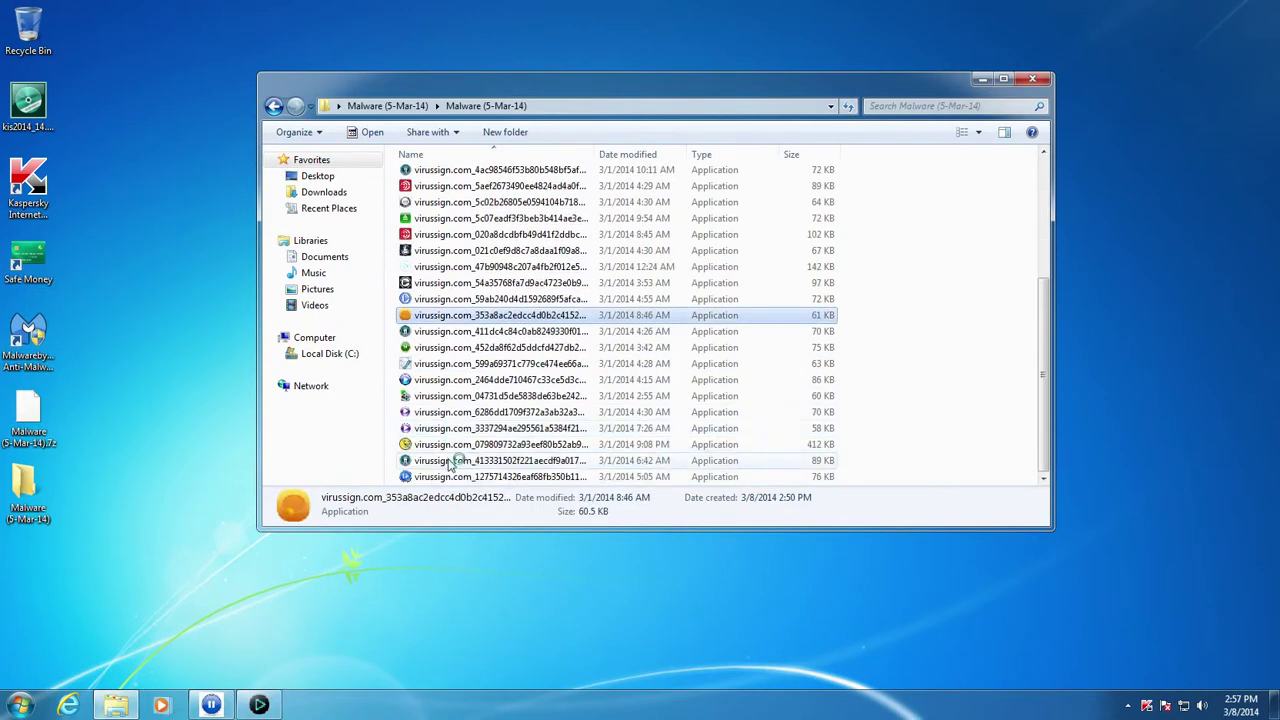
left_click(439, 449)
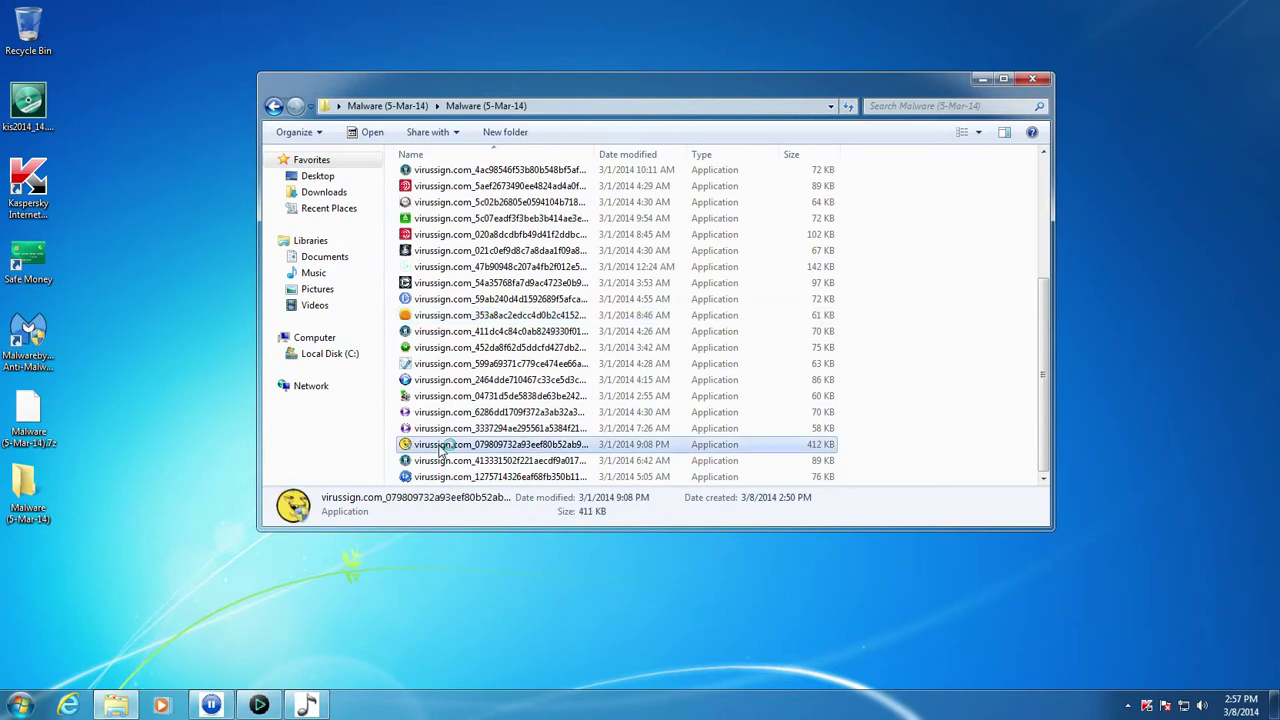
left_click(1028, 81)
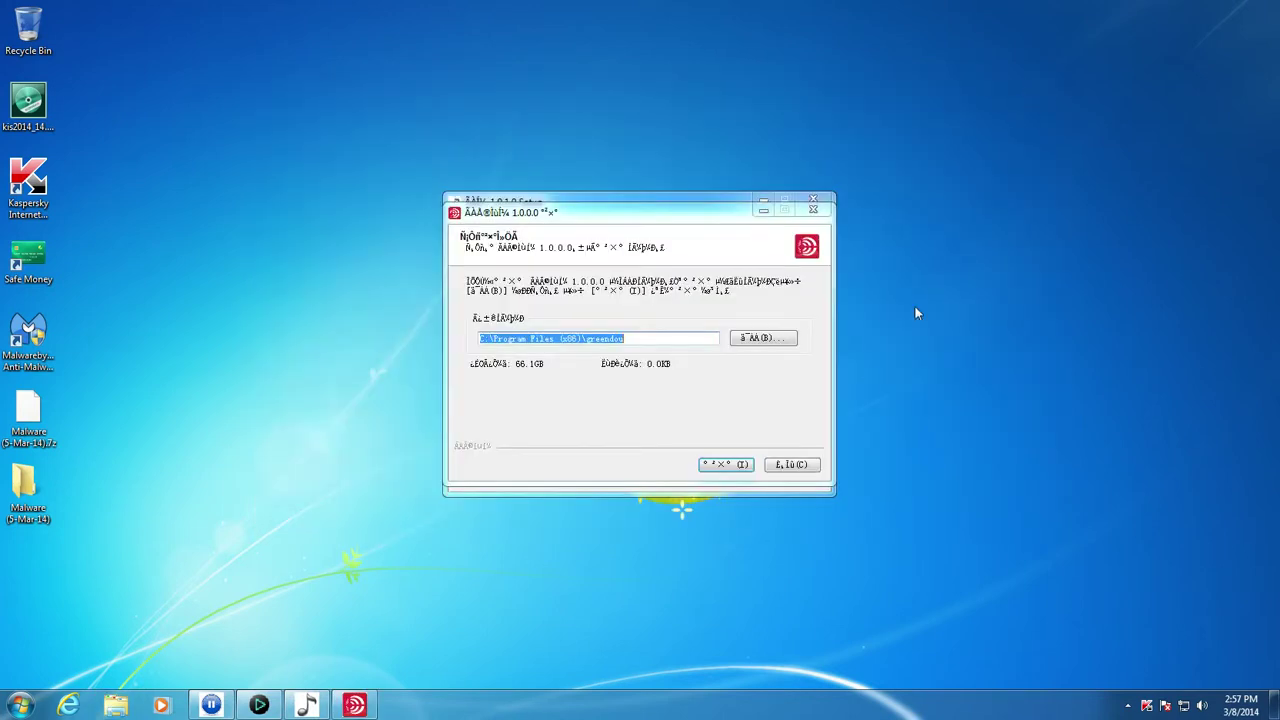
Proceed through the setup wizards opened by the launched samples, keeping the default install folder
left_click(719, 469)
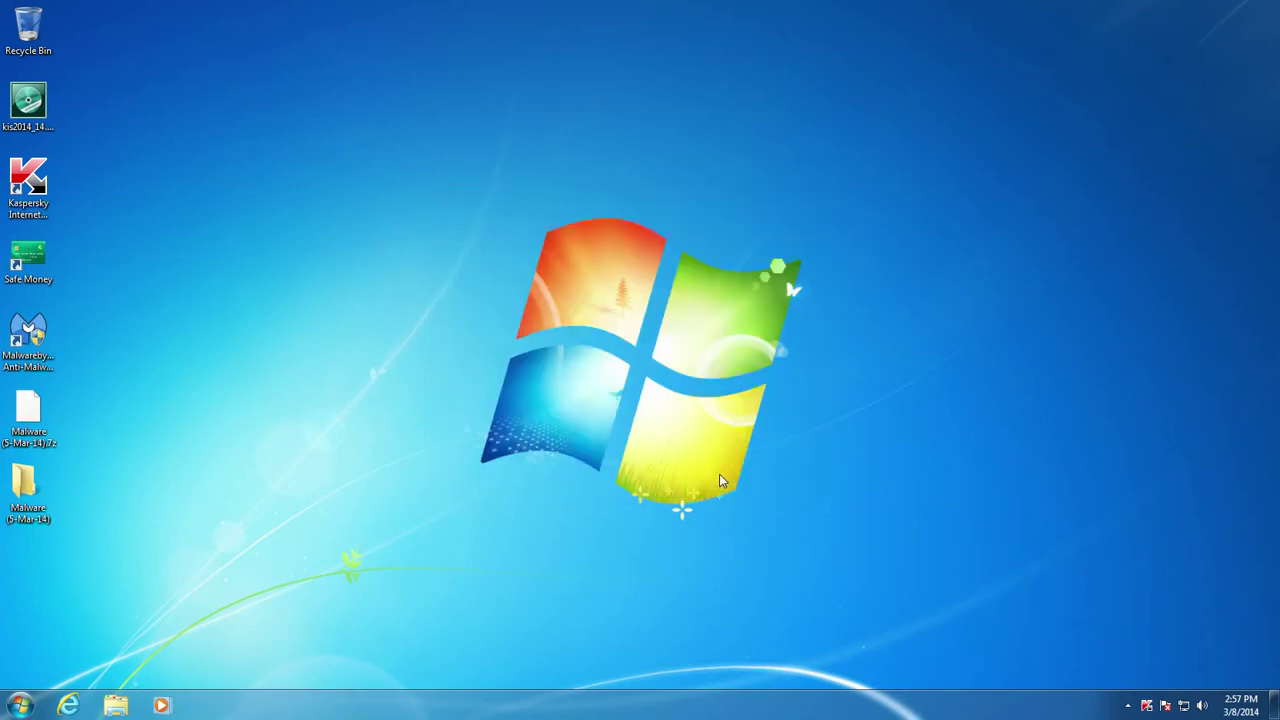
left_click(726, 464)
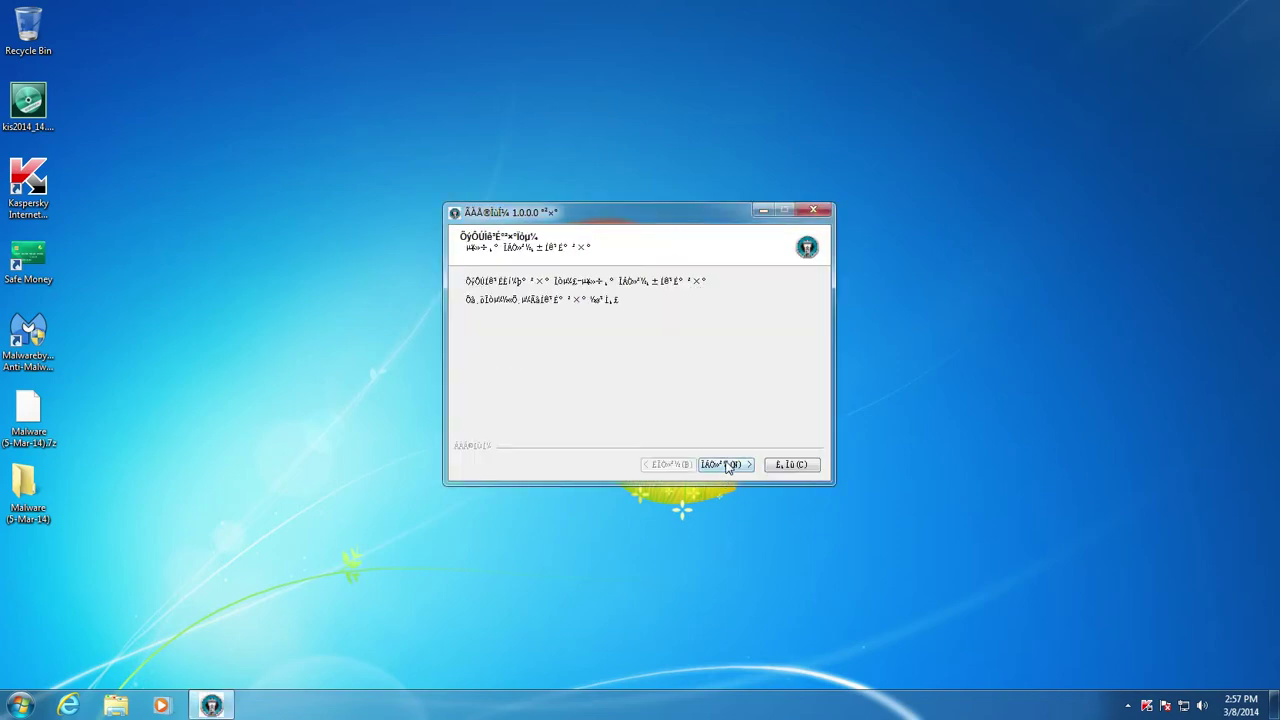
left_click(726, 465)
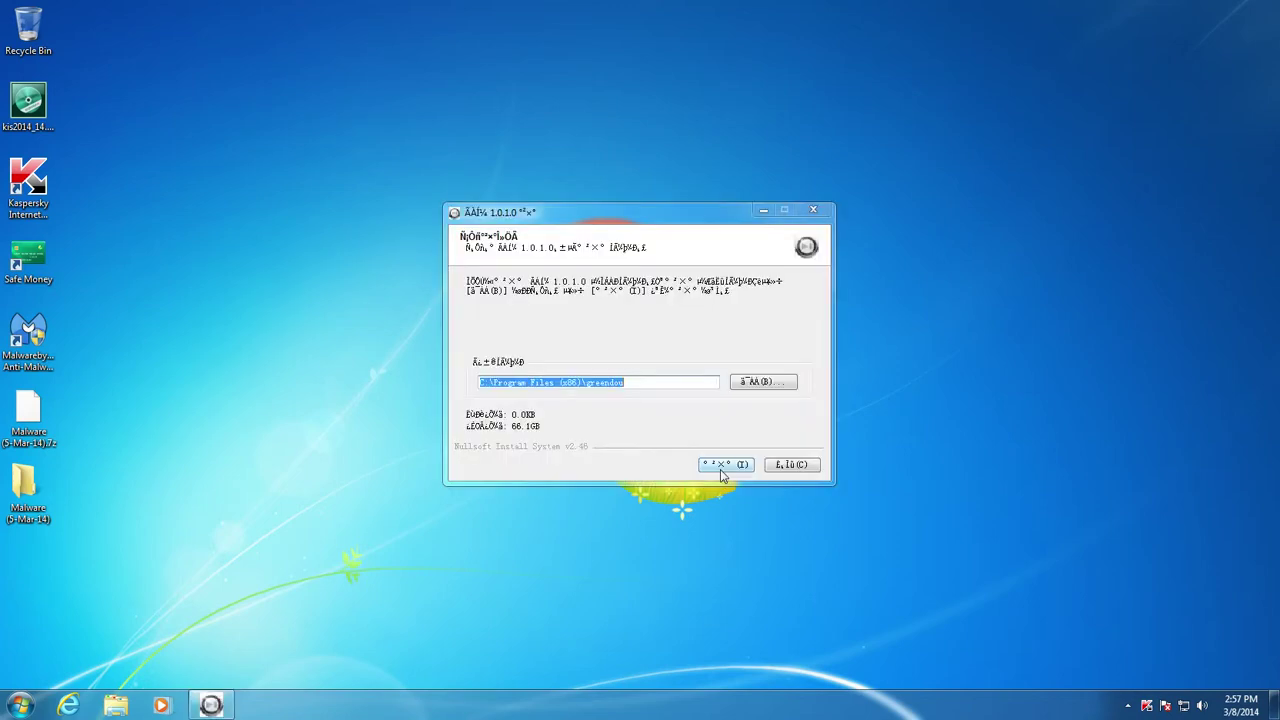
left_click(724, 465)
left_click(723, 465)
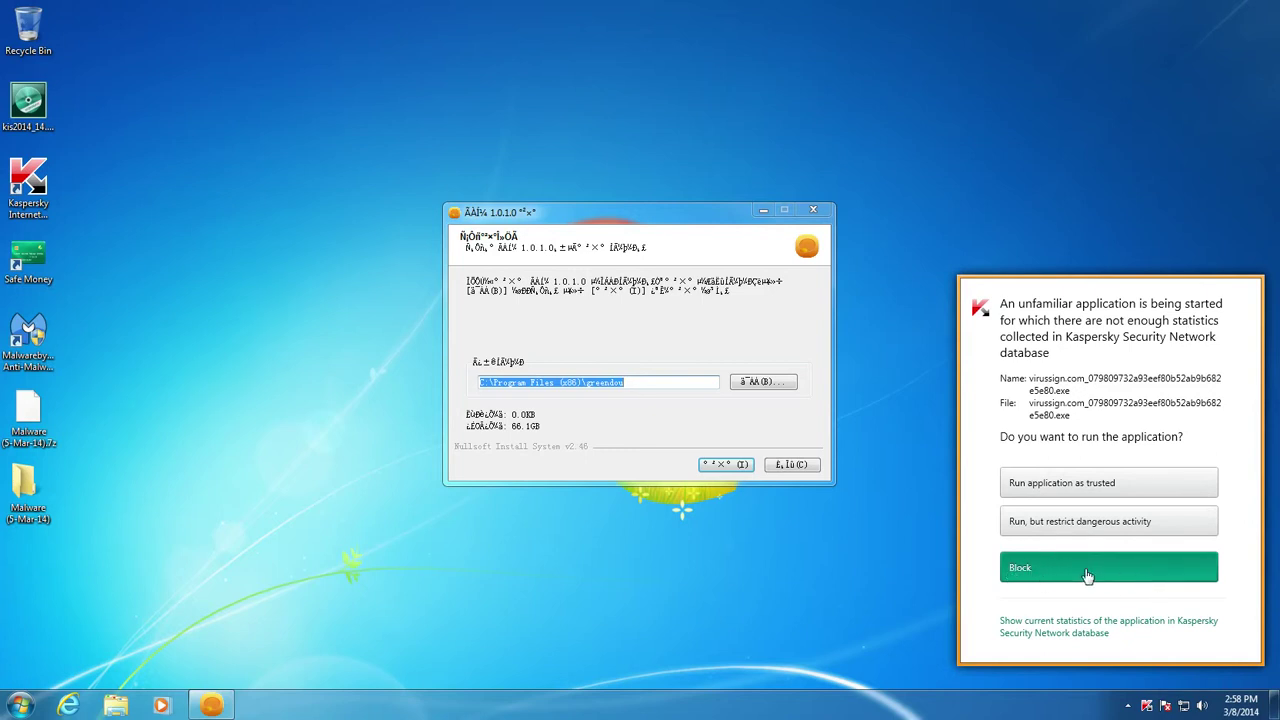
Block the unfamiliar virussign.com_079809 application in Kaspersky's alert and complete the remaining sample's setup wizard
left_click(1022, 569)
left_click(728, 466)
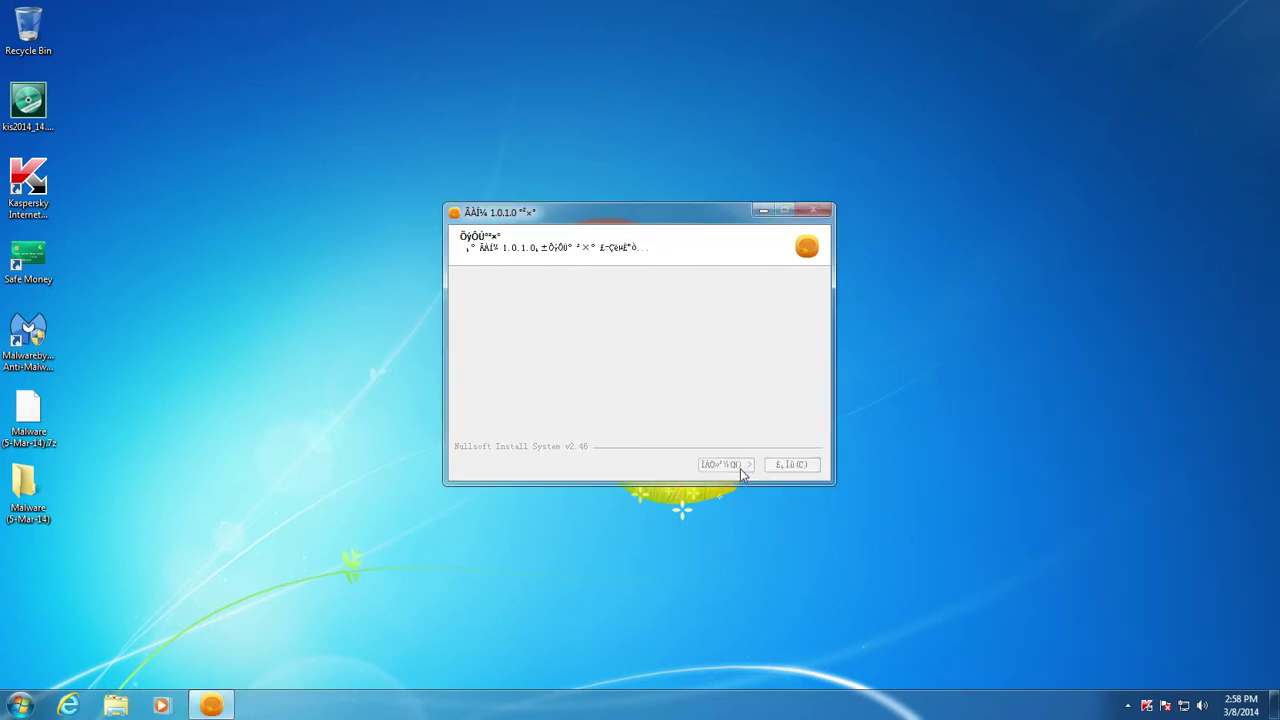
left_click(731, 466)
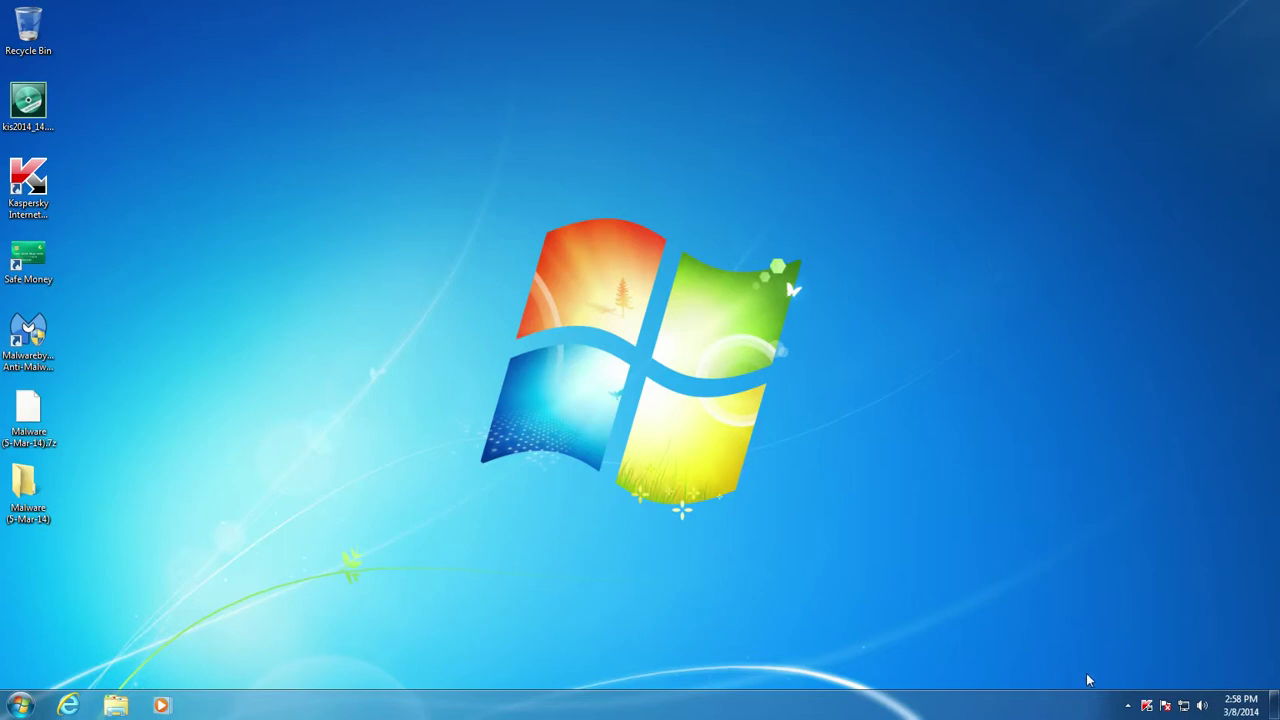
Run a Kaspersky Quick Scan of the system for active threats and close Kaspersky when it completes
left_click(1147, 705)
left_click(455, 435)
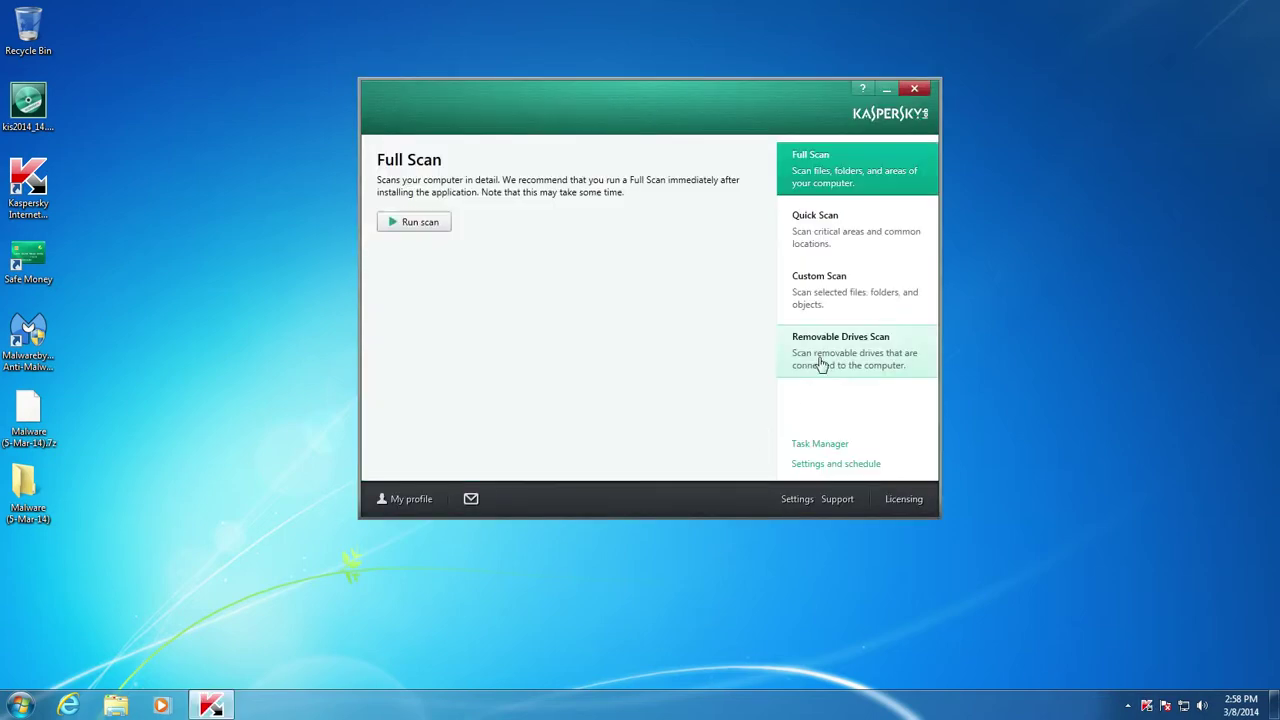
left_click(830, 248)
left_click(428, 229)
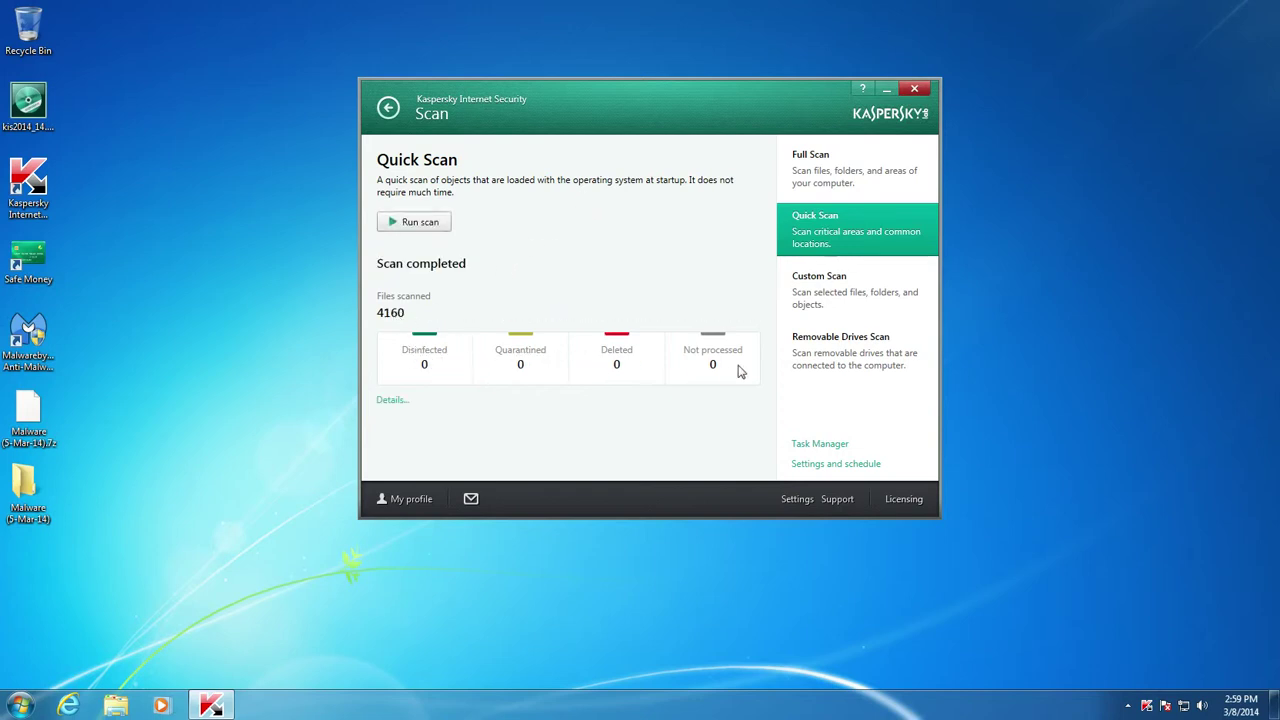
left_click(914, 89)
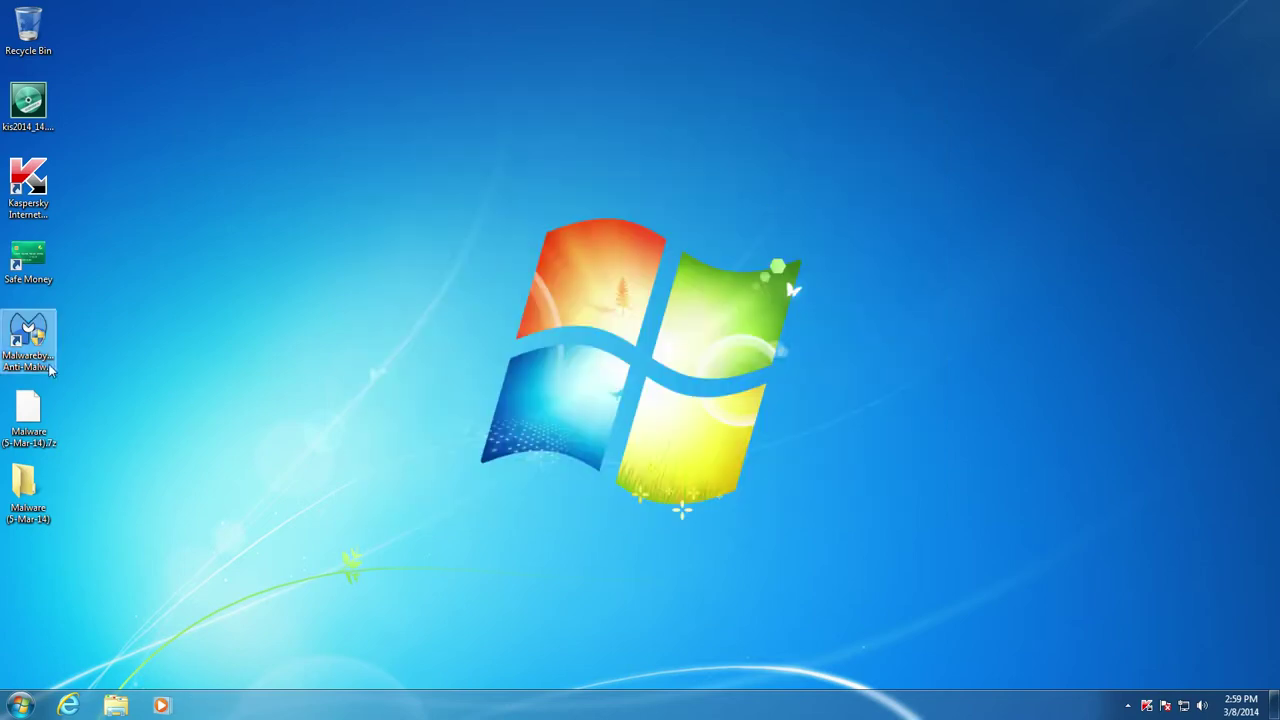
Launch Malwarebytes Anti-Malware with administrator approval and remove the Malware (5-Mar-14) archive and folder from the desktop
double_click(28, 338)
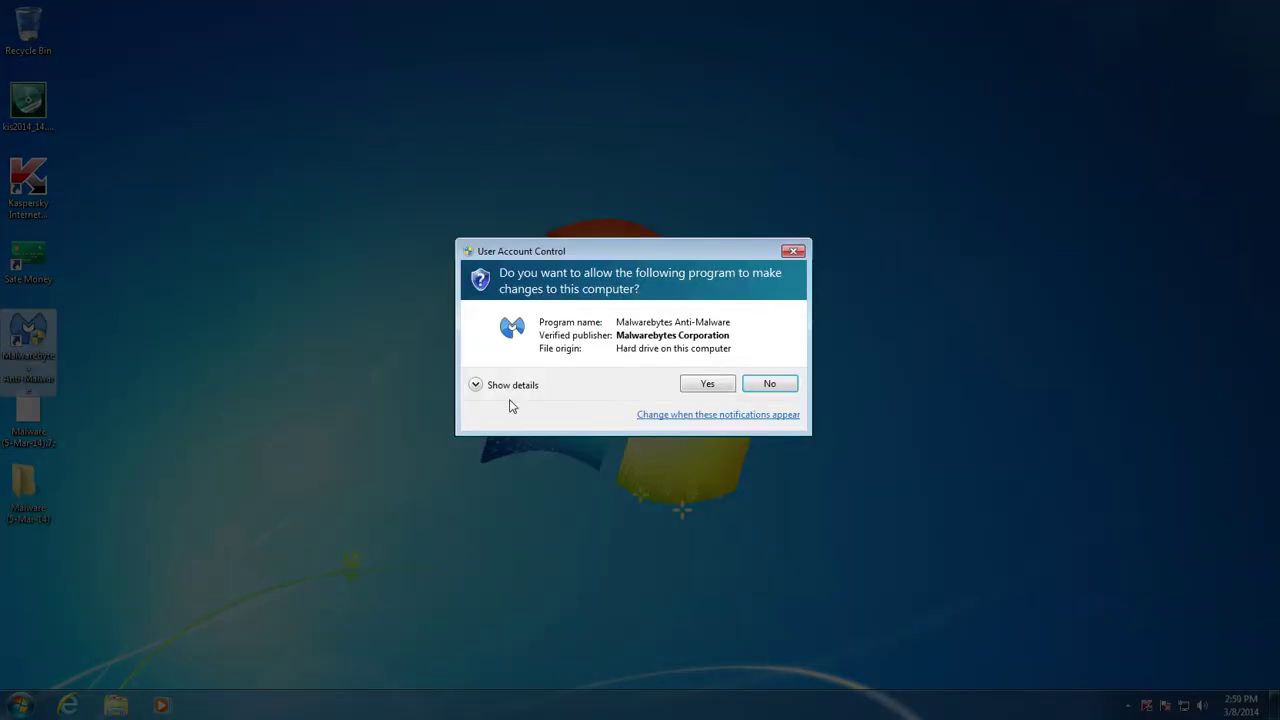
left_click(685, 389)
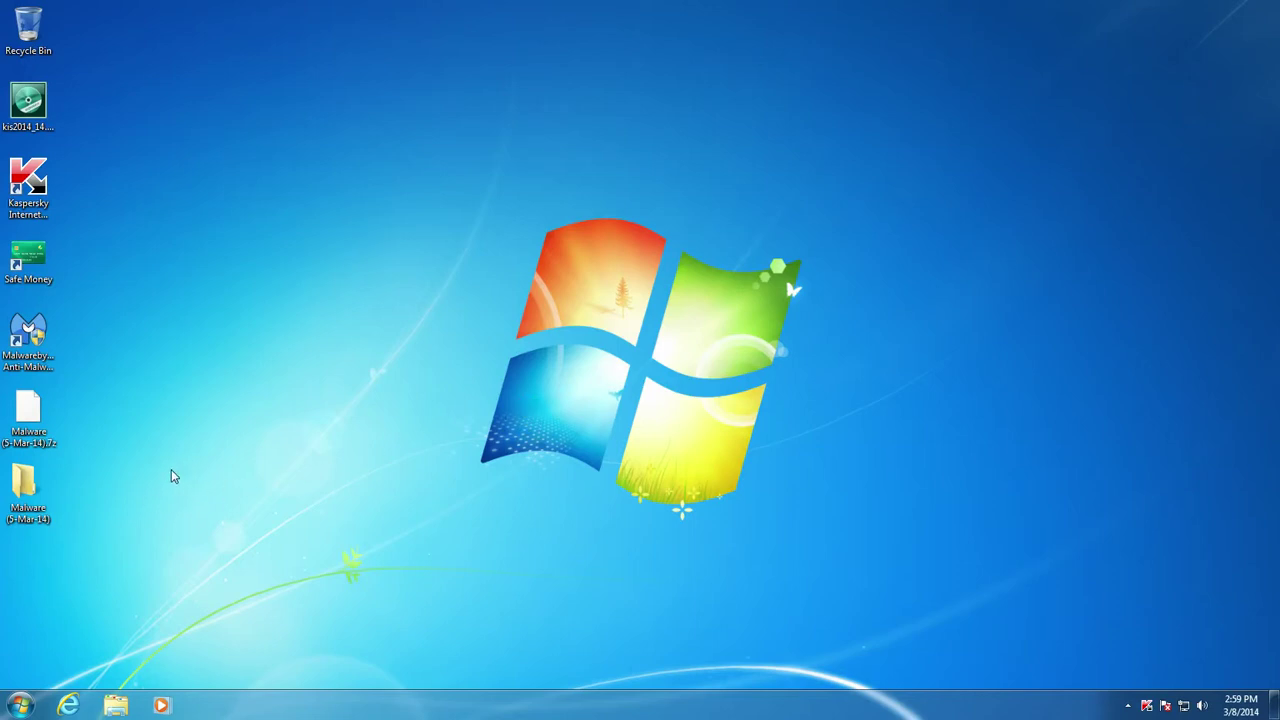
left_click_drag(160, 549, 10, 50)
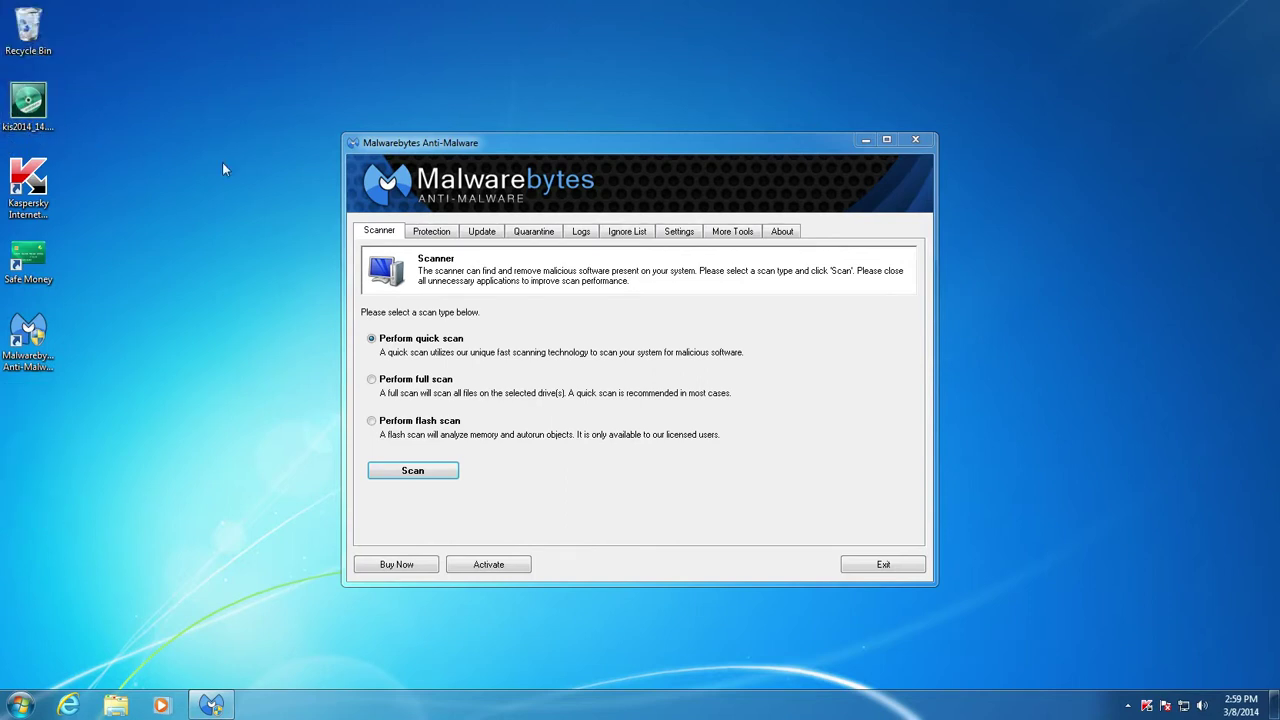
Start a quick scan of the system in Malwarebytes Anti-Malware
left_click(558, 315)
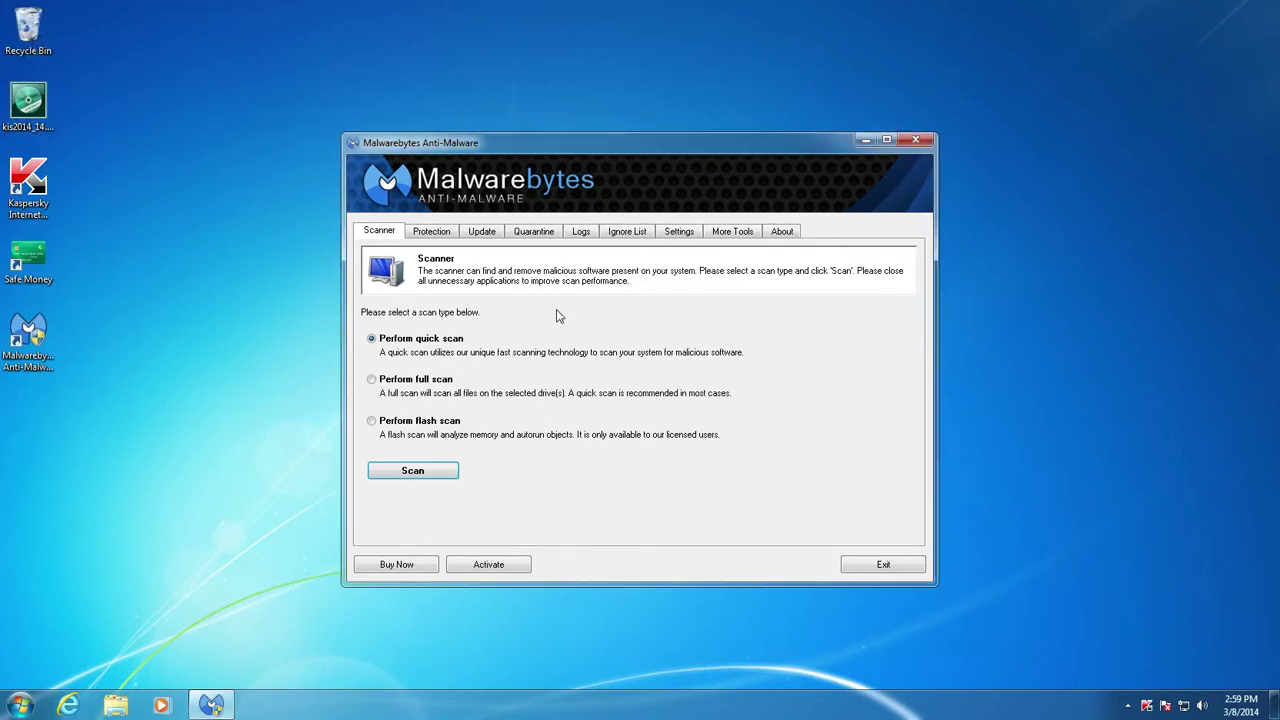
left_click(437, 474)
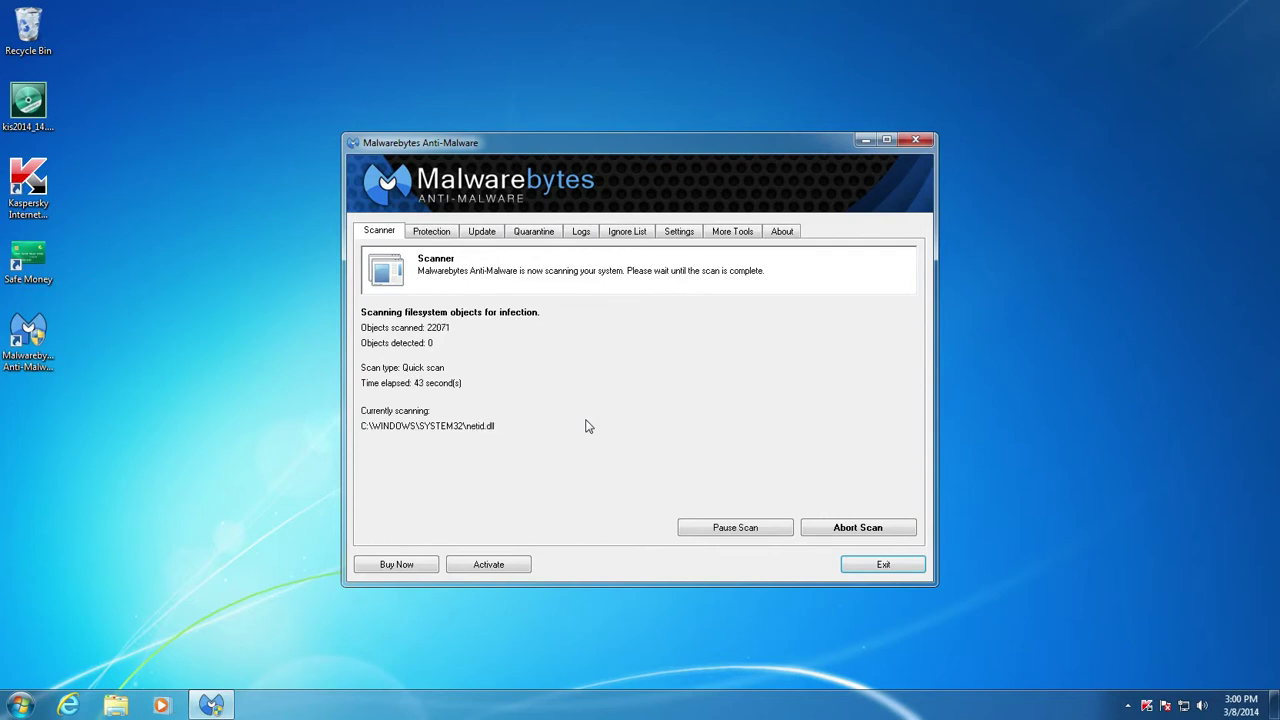
Open Task Manager during the scan and list the running processes from all users
right_click(507, 708)
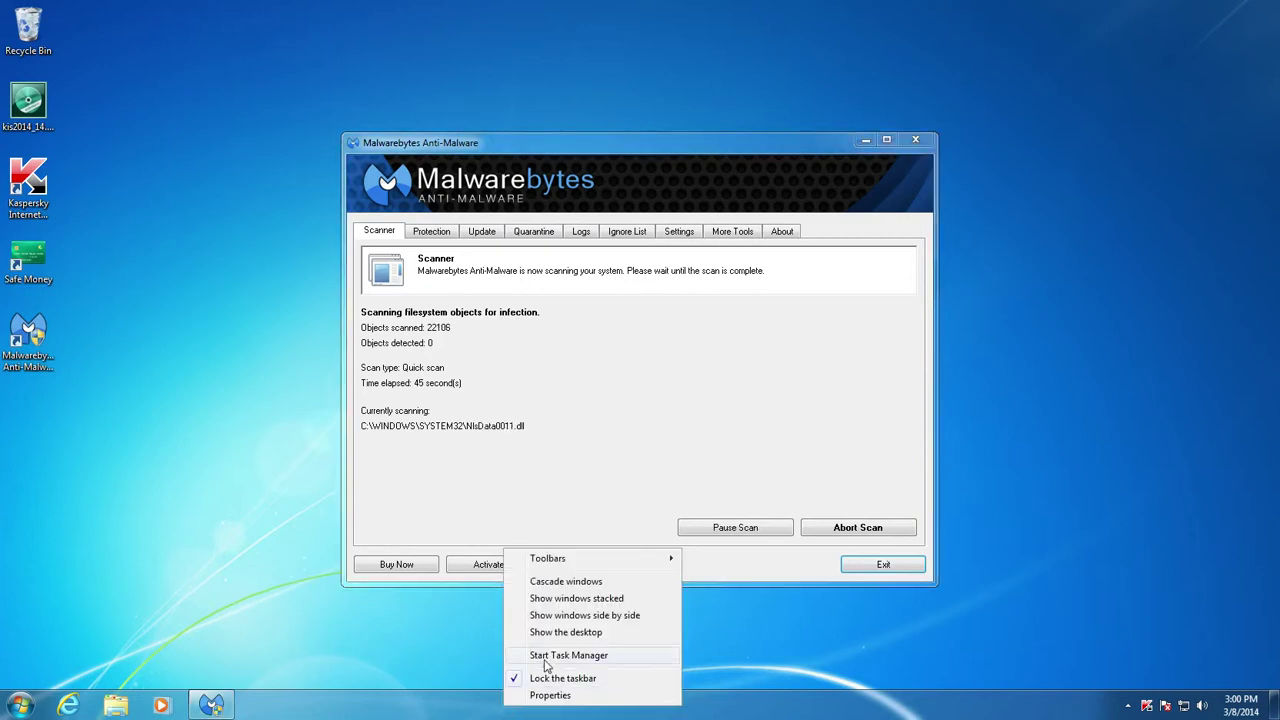
left_click(546, 658)
left_click(94, 58)
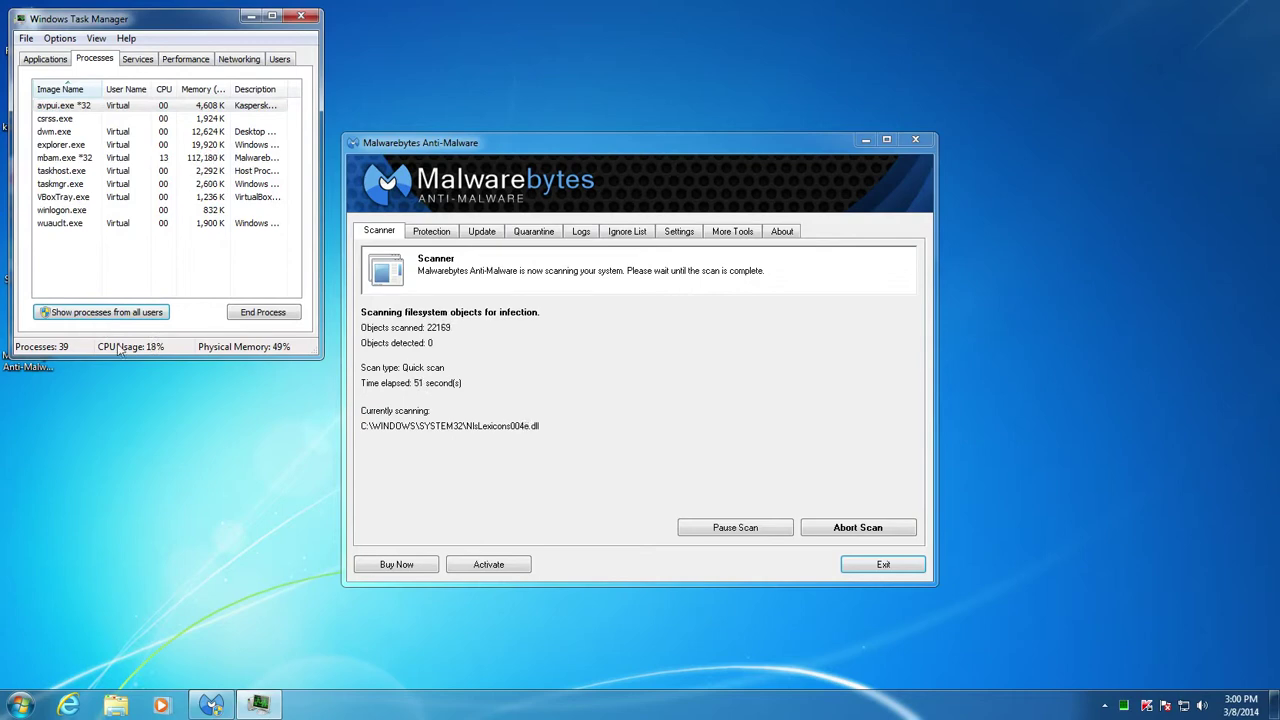
left_click(122, 313)
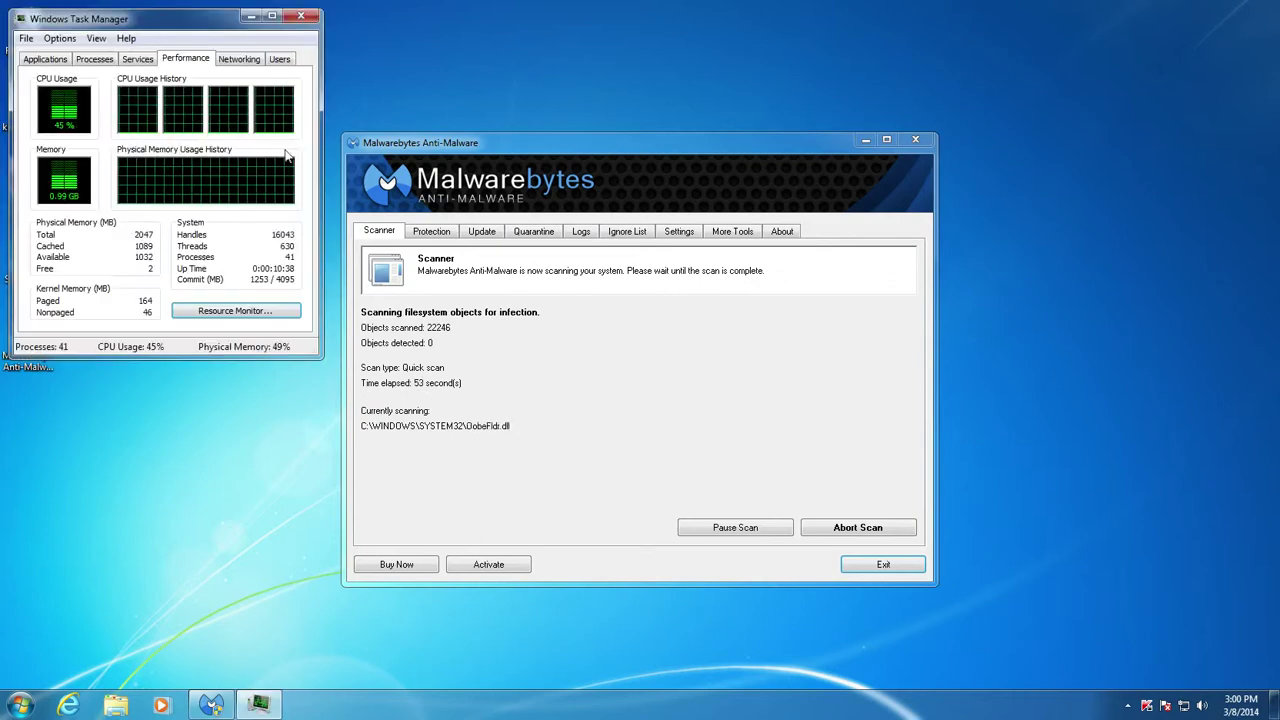
left_click(95, 59)
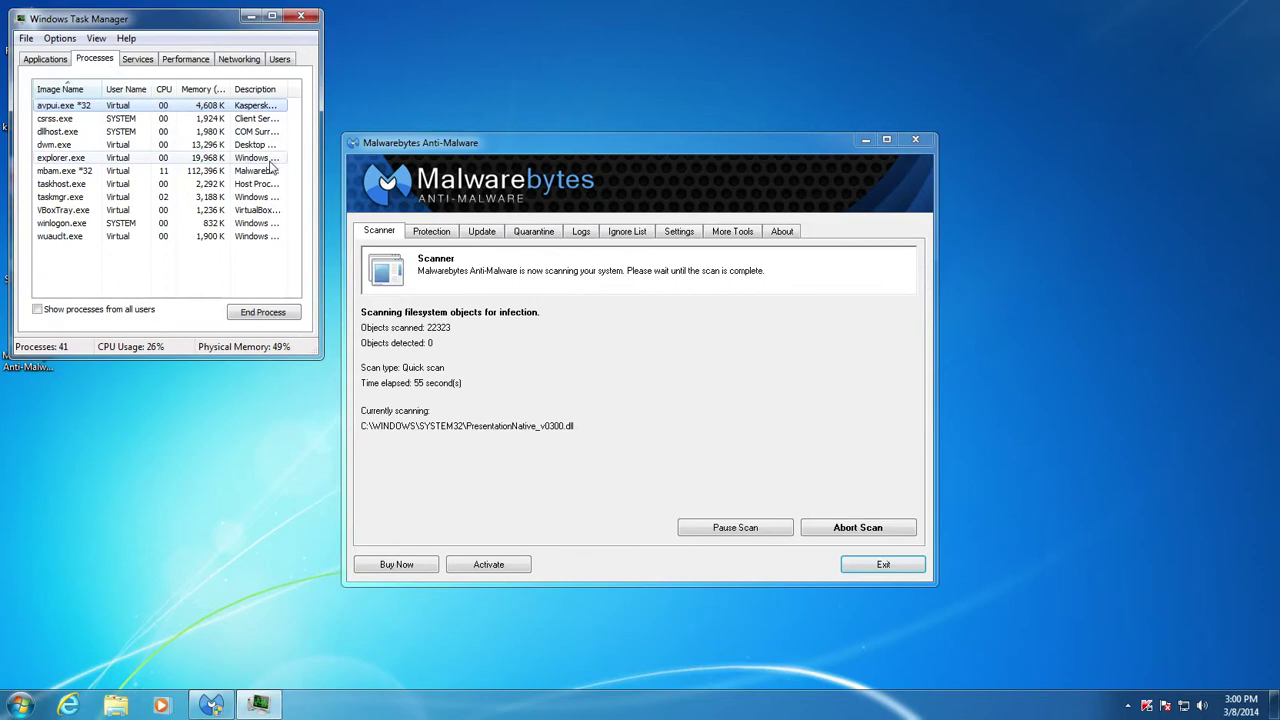
left_click(77, 311)
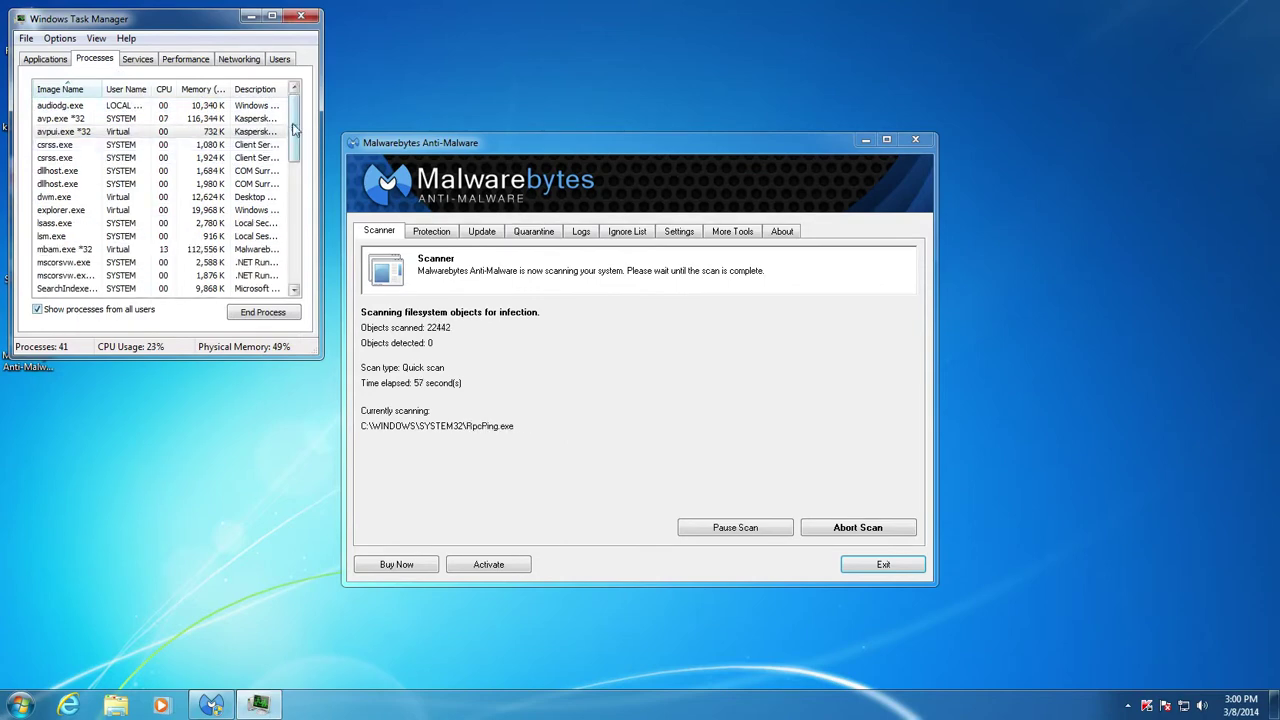
Look through the running processes for anything suspicious and close Task Manager
mouse_move(294, 130)
left_mouse_down()
mouse_move(294, 265)
mouse_move(294, 120)
mouse_move(292, 256)
mouse_move(284, 131)
left_mouse_up()
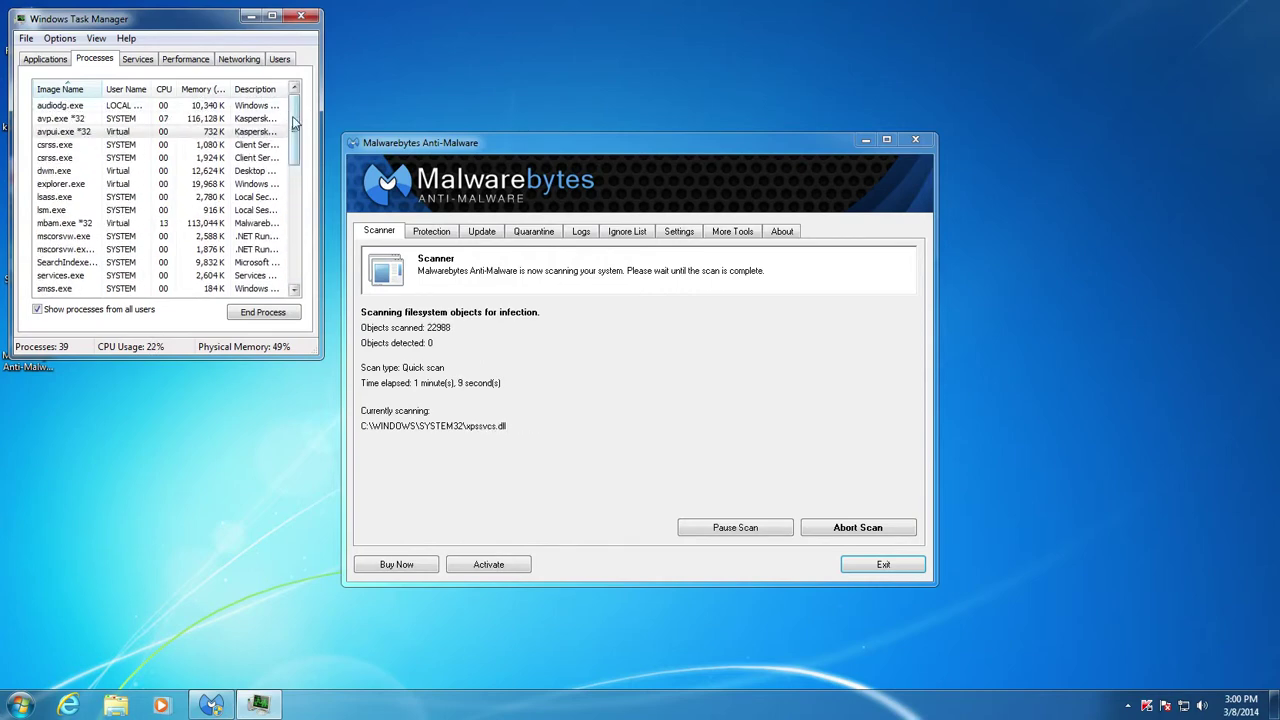
left_click(300, 17)
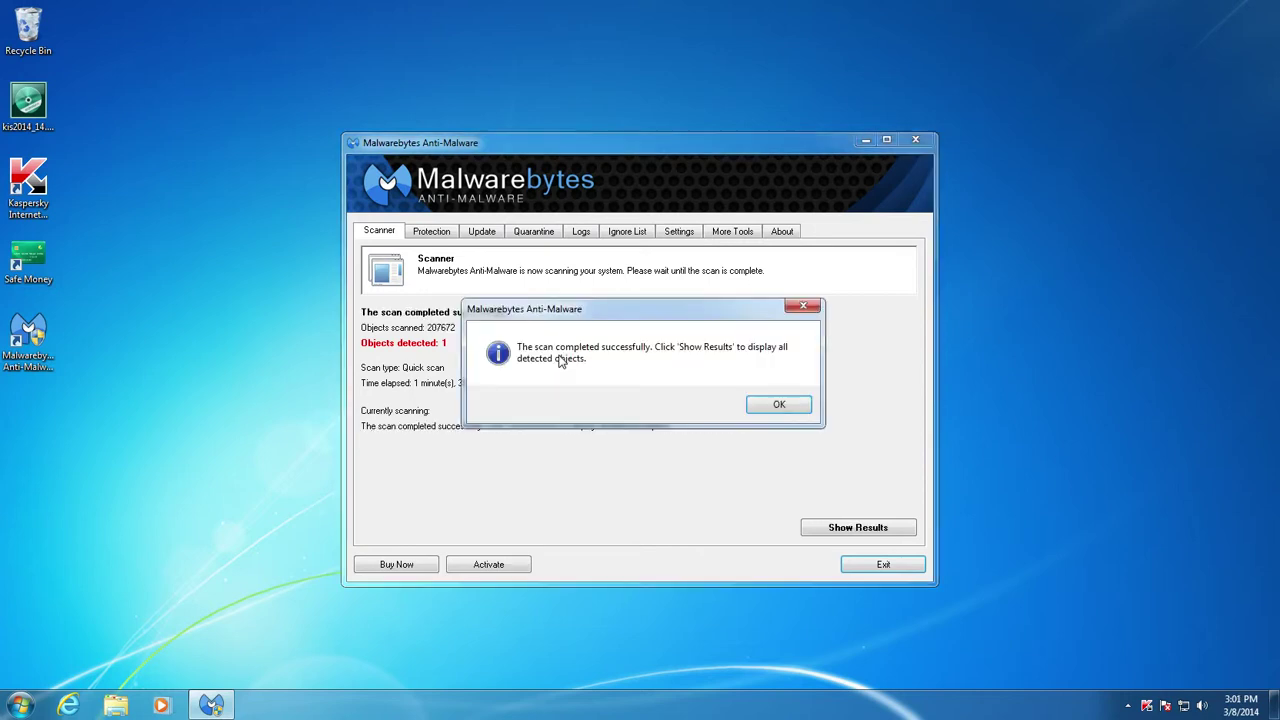
Show the Malwarebytes quick scan results and widen the Vendor and Item columns to read the detection's full name and file path
left_click(777, 404)
left_click(824, 524)
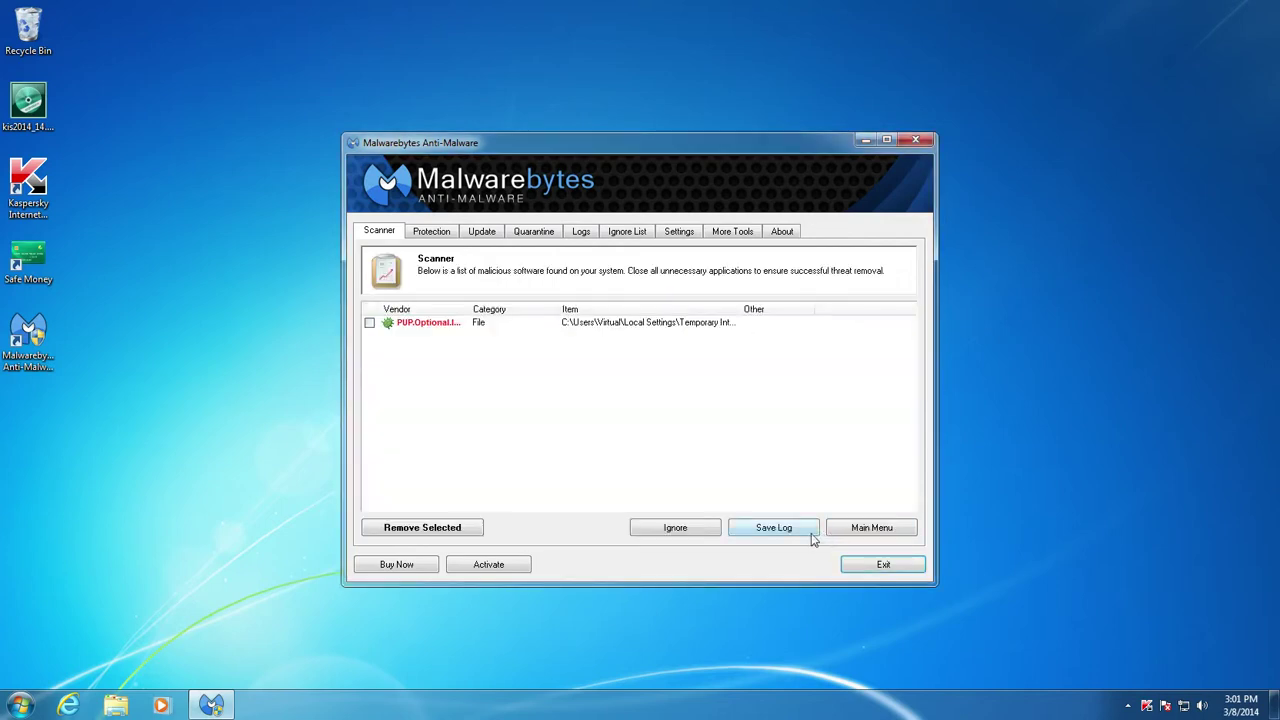
left_click_drag(468, 309, 524, 305)
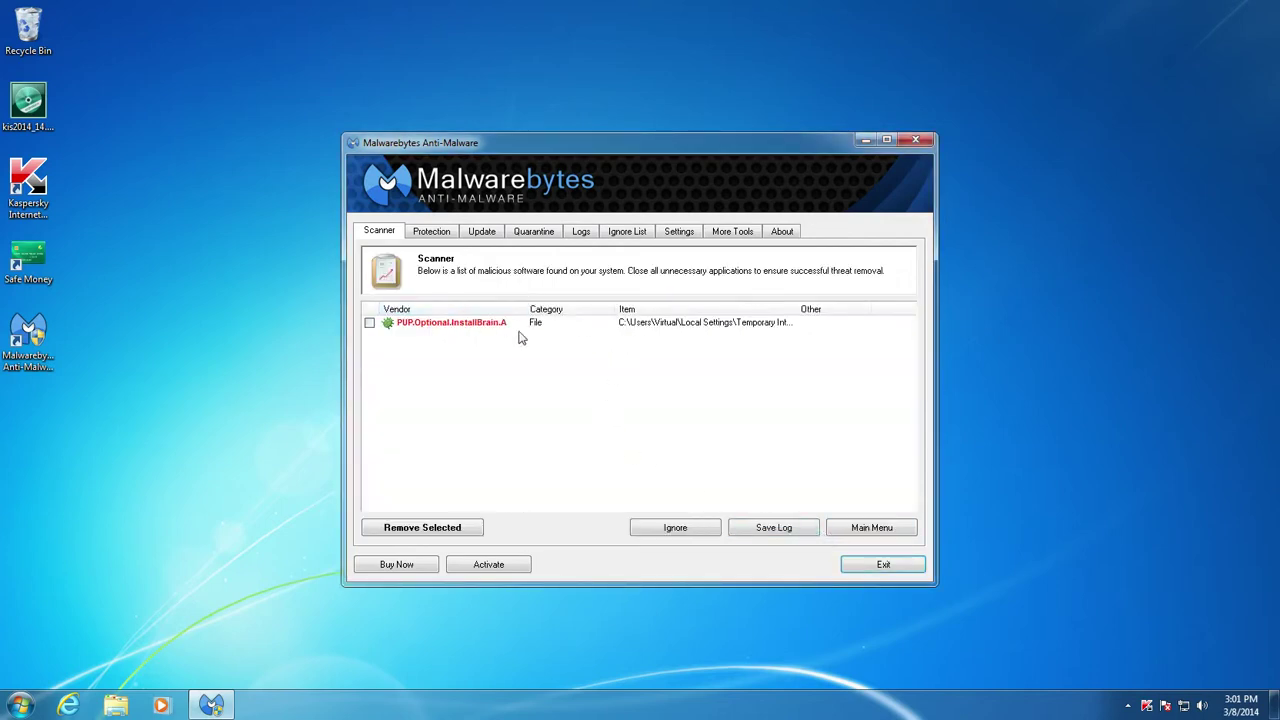
left_click_drag(804, 309, 958, 309)
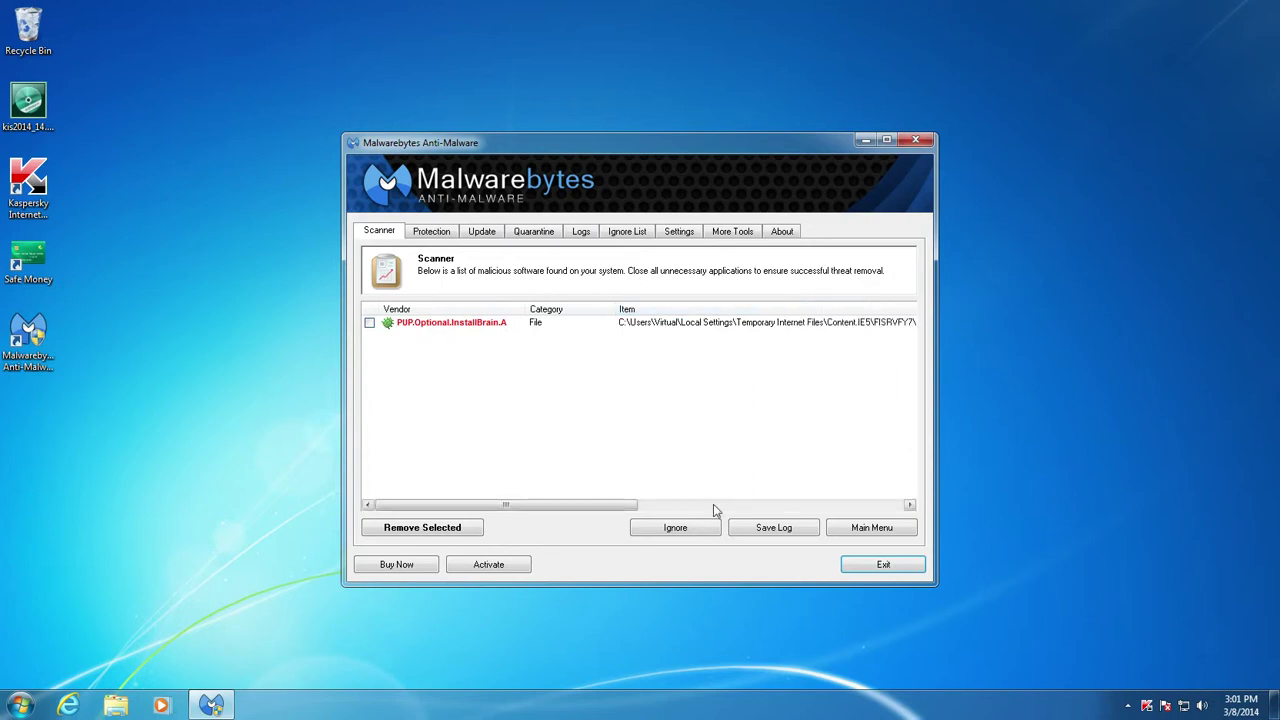
mouse_move(586, 507)
left_mouse_down()
mouse_move(780, 510)
mouse_move(580, 508)
left_mouse_up()
Select the PUP.Optional.InstallBrain.A detection for removal, remove it, and exit Malwarebytes Anti-Malware
left_click(371, 326)
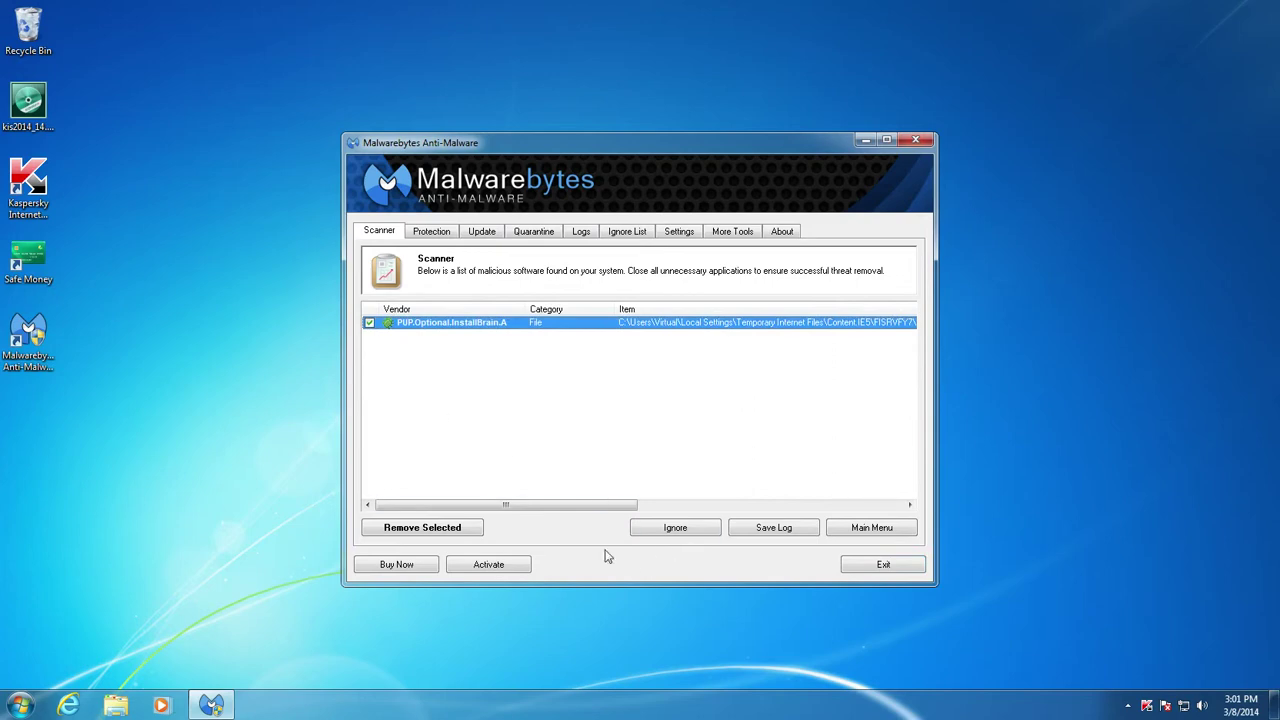
left_click(462, 531)
left_click(769, 411)
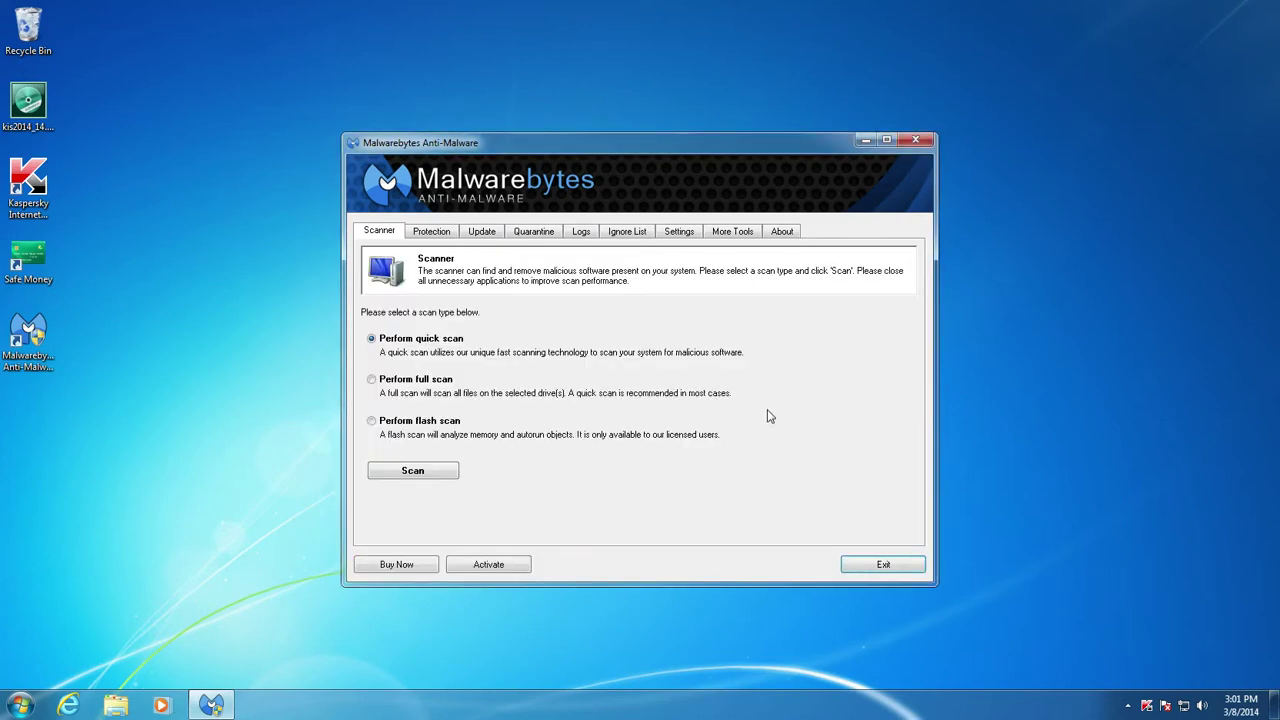
left_click(870, 566)
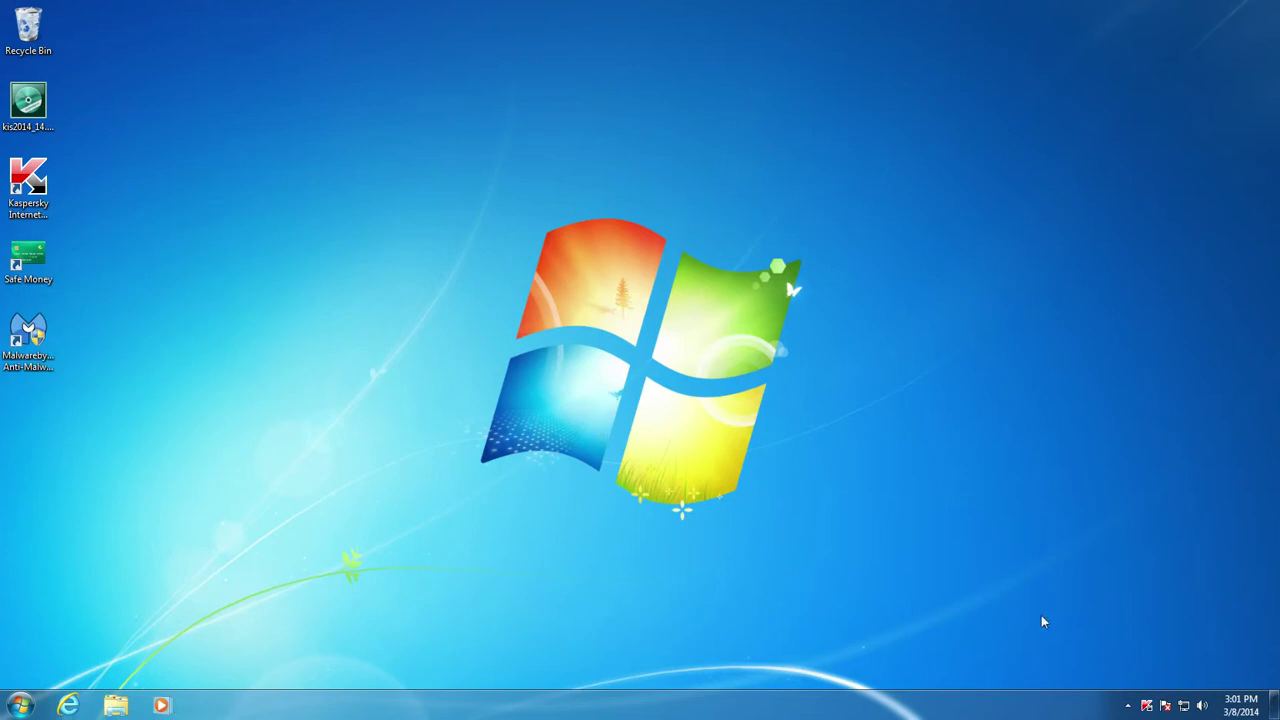
Switch to Kaspersky Internet Security and review its protection status and the expanded set of additional features
left_click(1147, 706)
left_click_drag(636, 103, 630, 136)
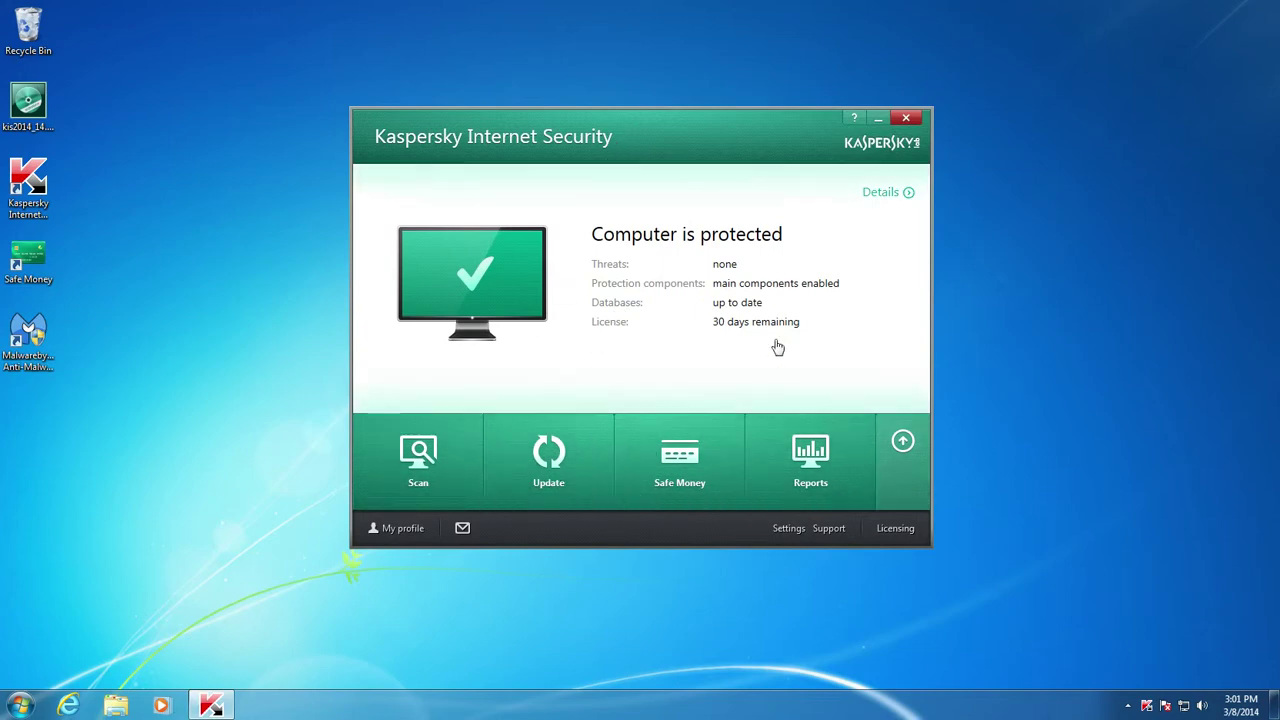
left_click(902, 441)
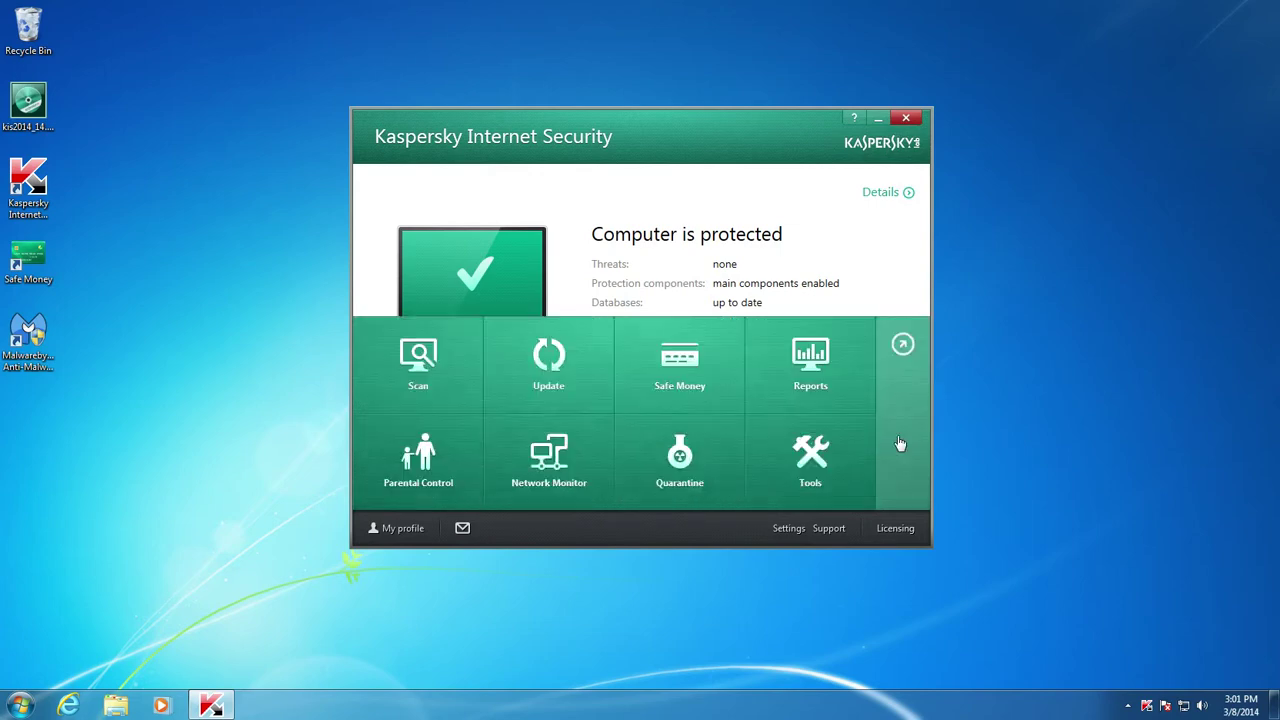
left_click(903, 249)
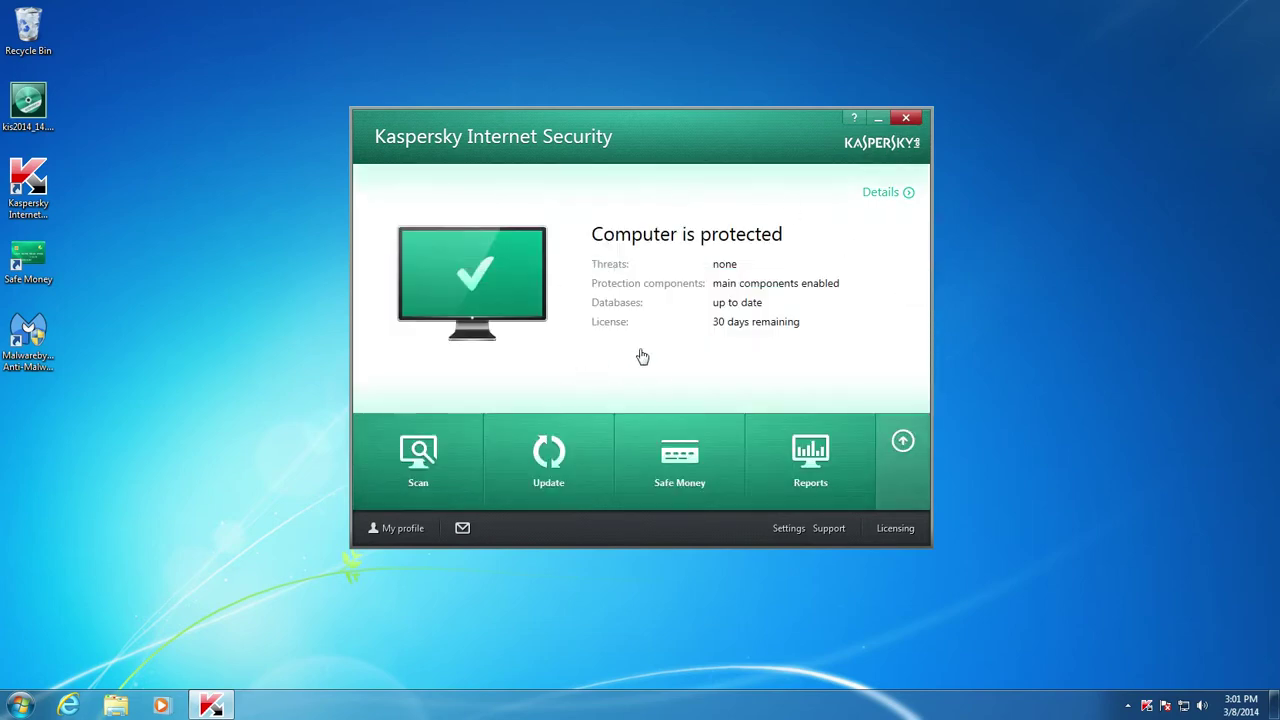